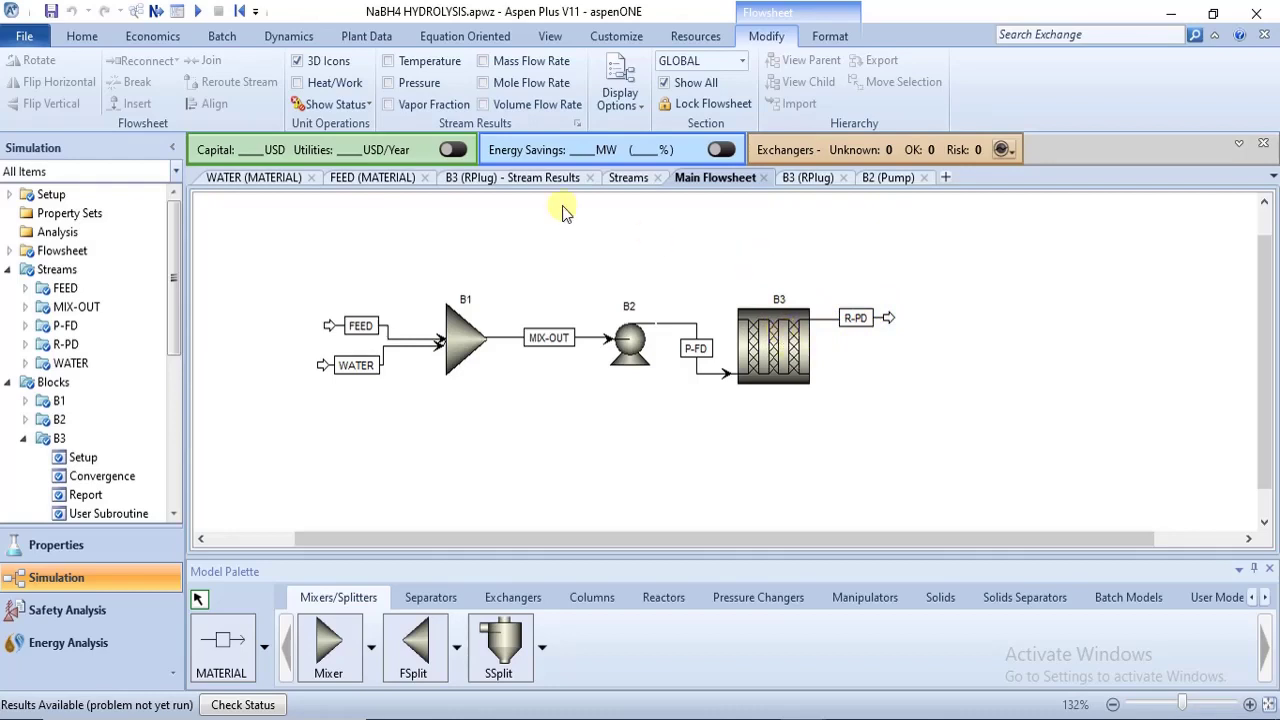
Step: Examine the component mass flows of P-FD and R-PD in reactor B3's stream results
click(490, 177)
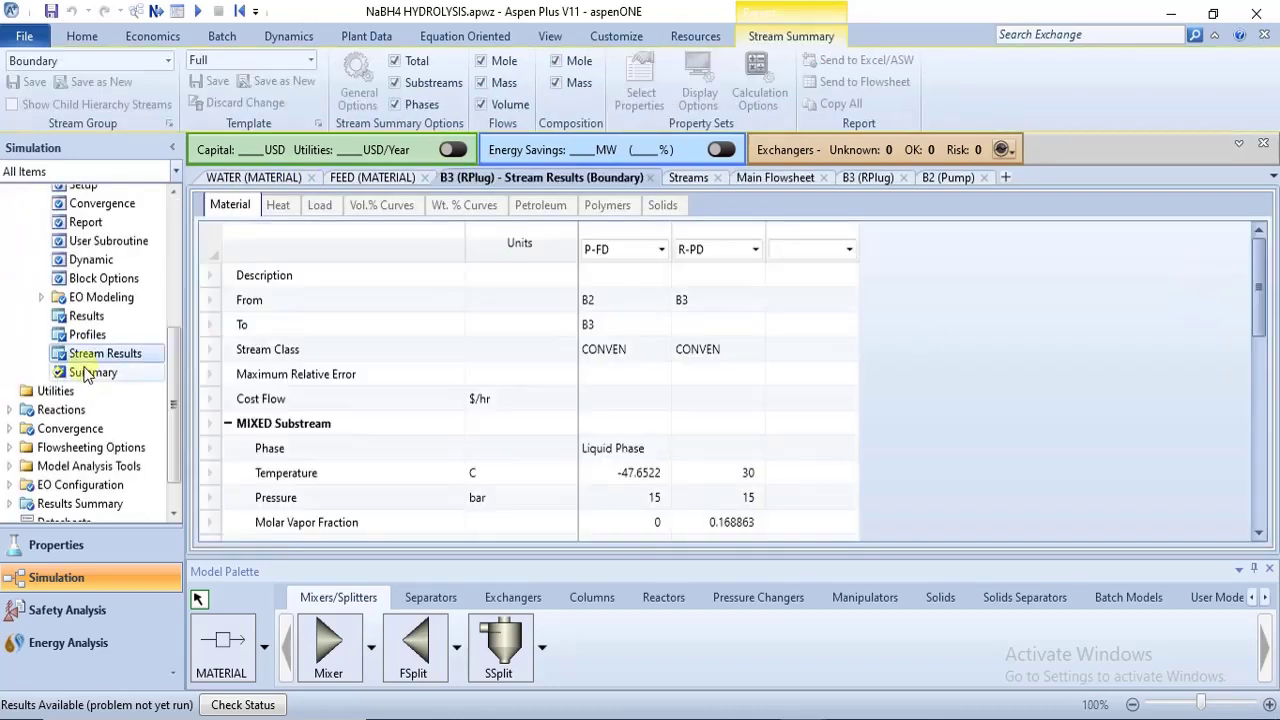
scroll(1270, 367, down, 1)
scroll(1270, 367, down, 5)
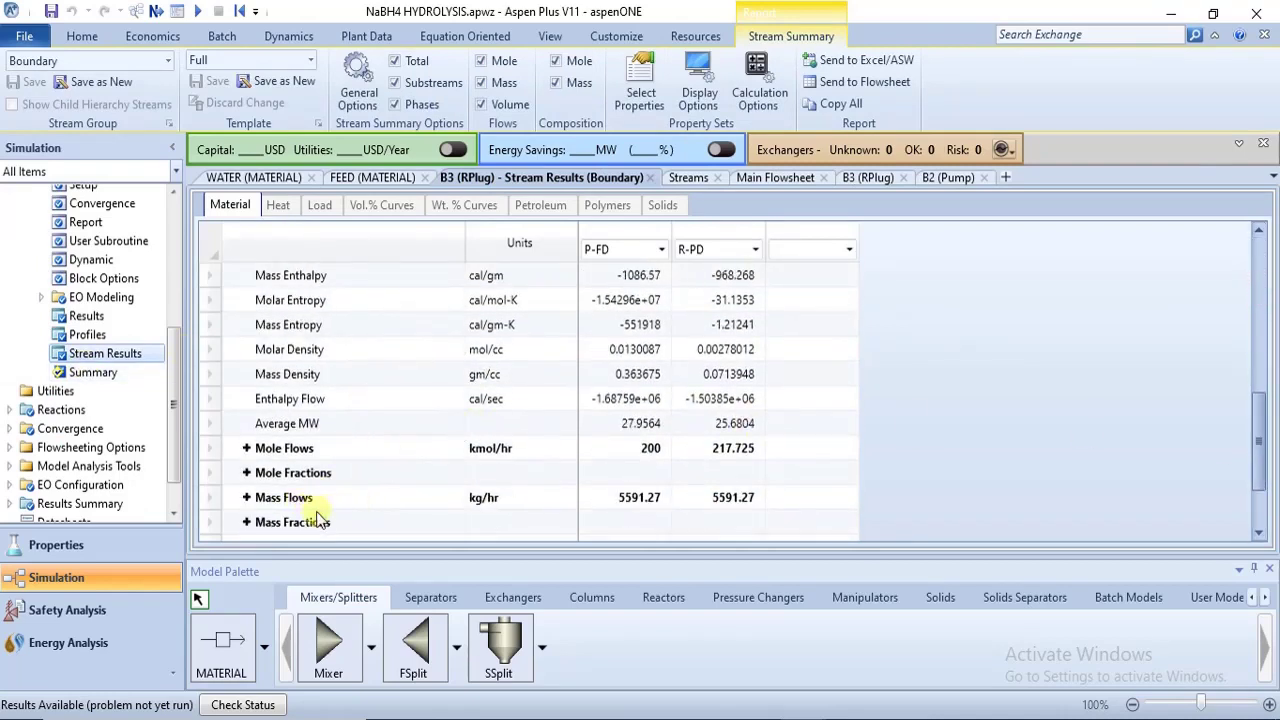
click(246, 497)
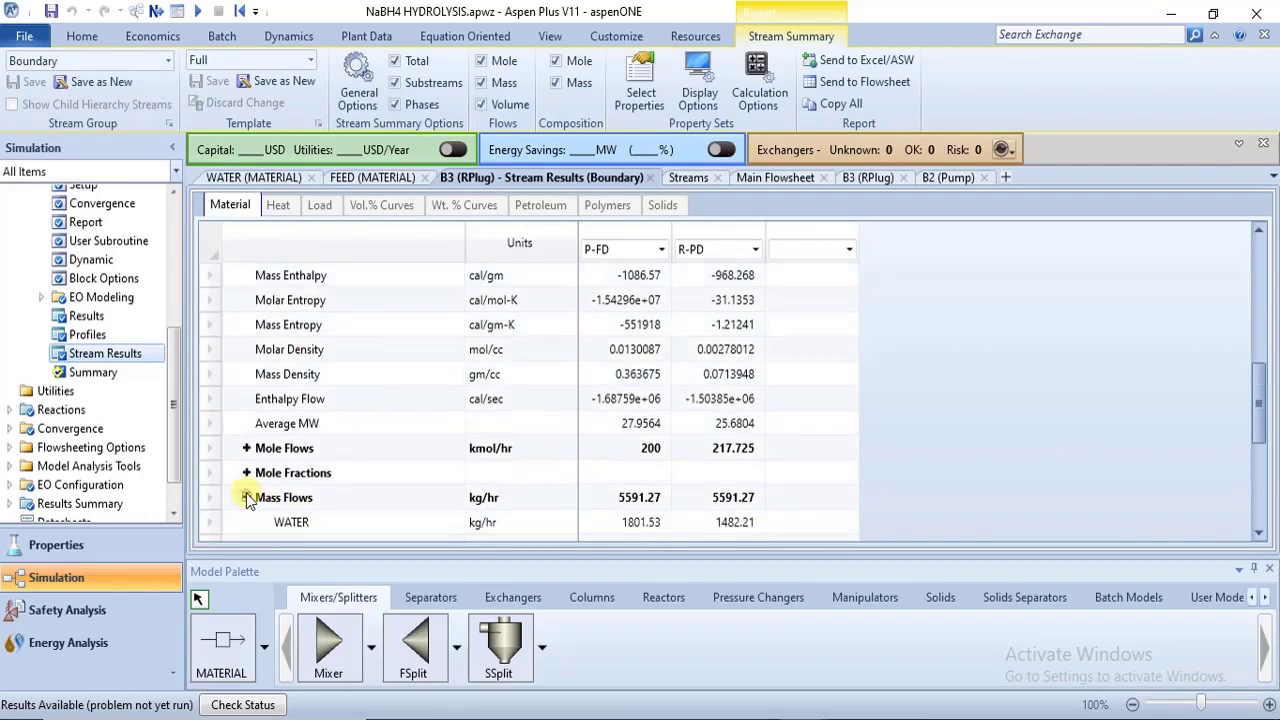
scroll(1262, 398, down, 3)
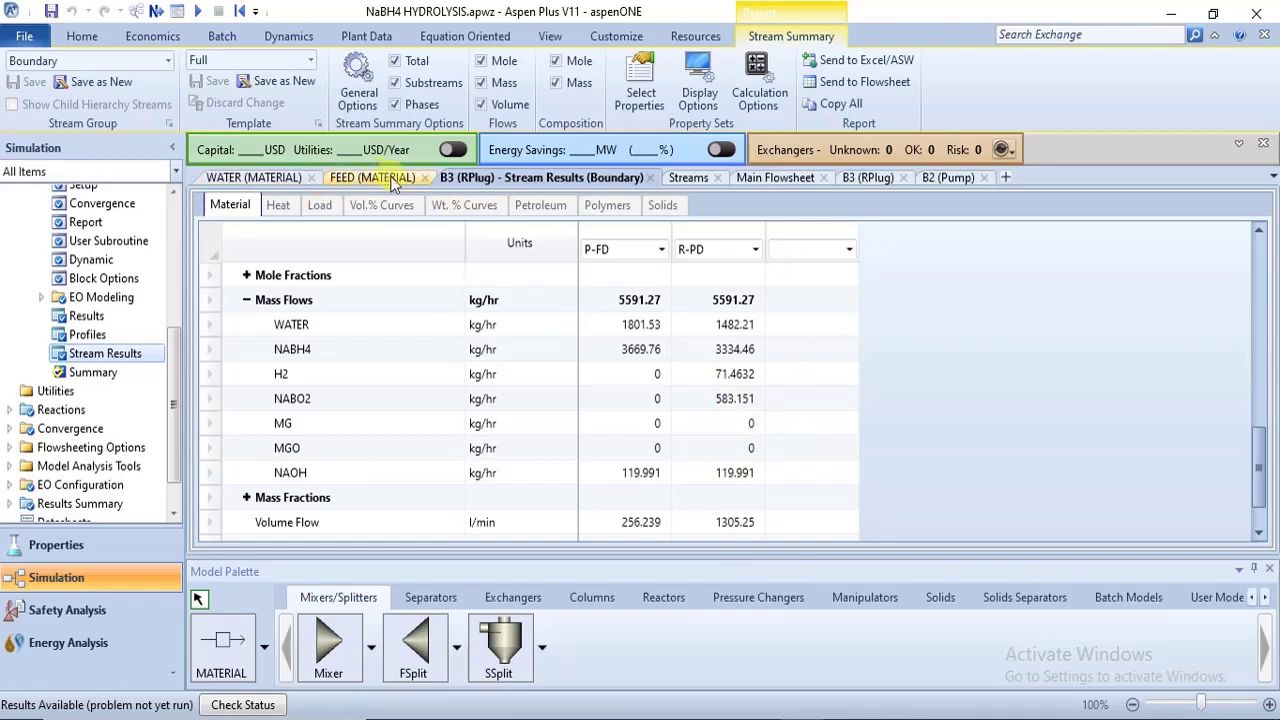
Step: View the main flowsheet and compare it with the one in NaBH4 HYDROLYSIS RECYCLE and REGEN
click(762, 178)
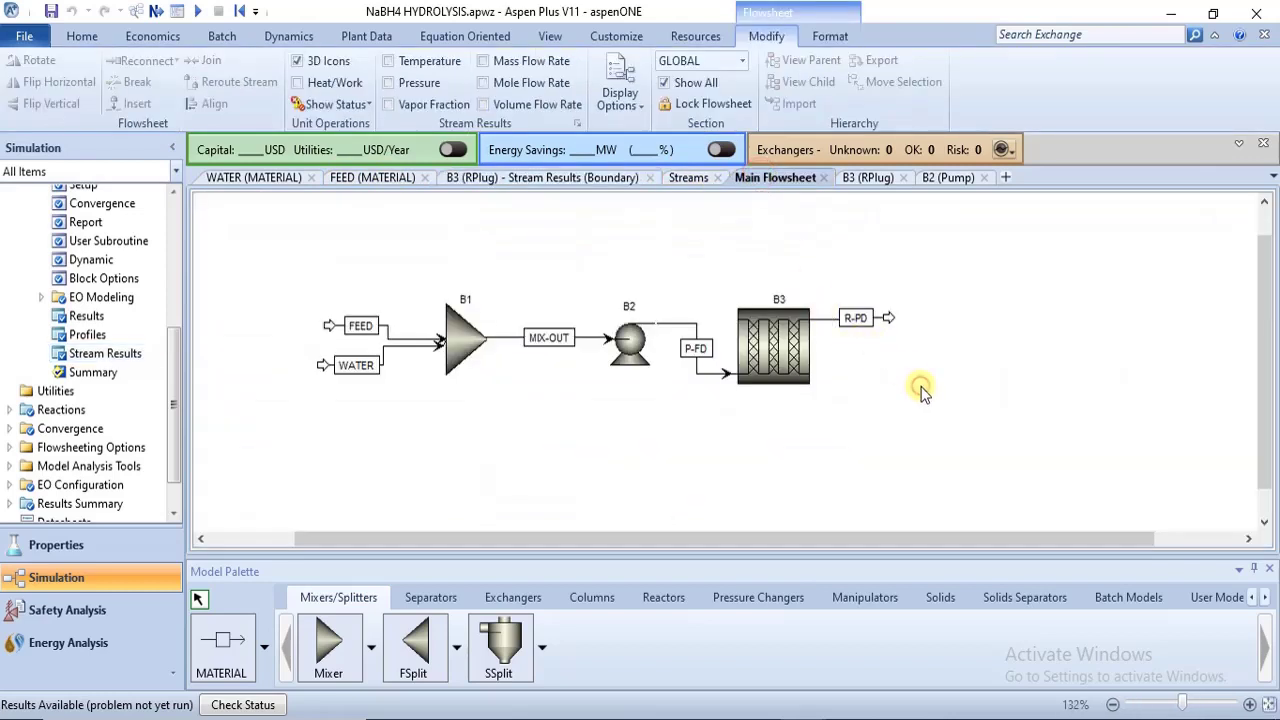
mouse_move(800, 719)
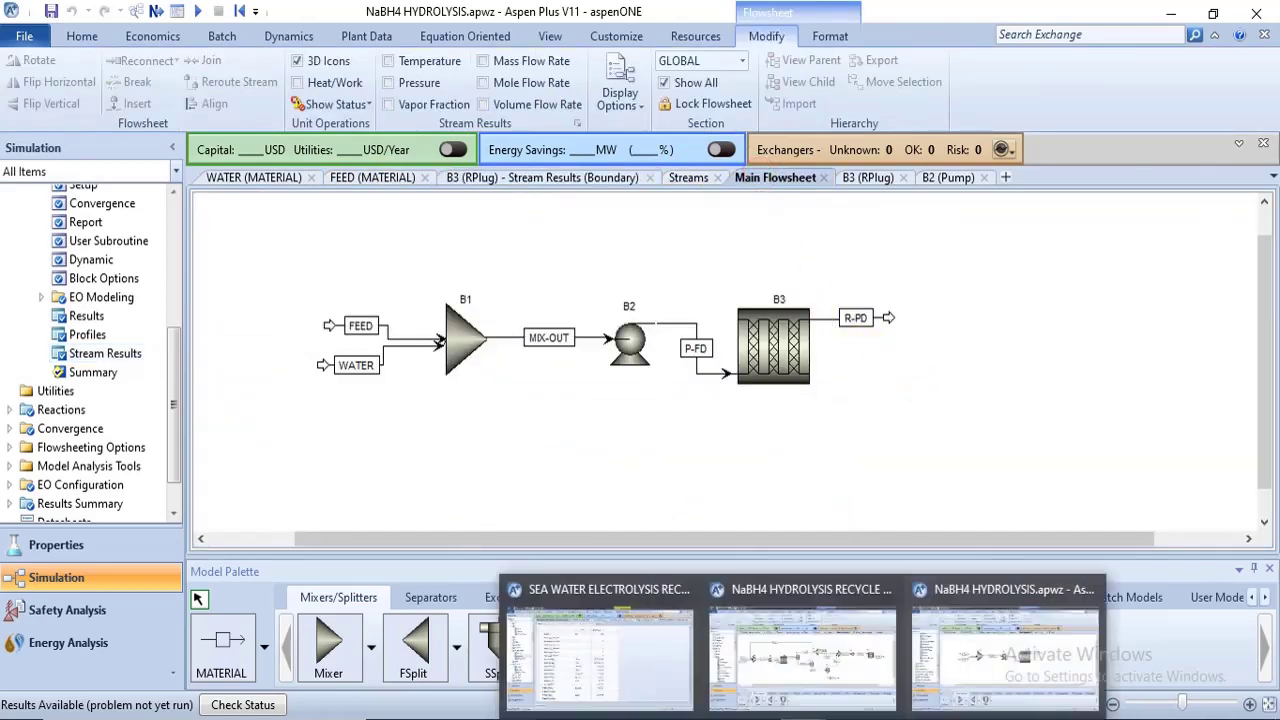
click(806, 662)
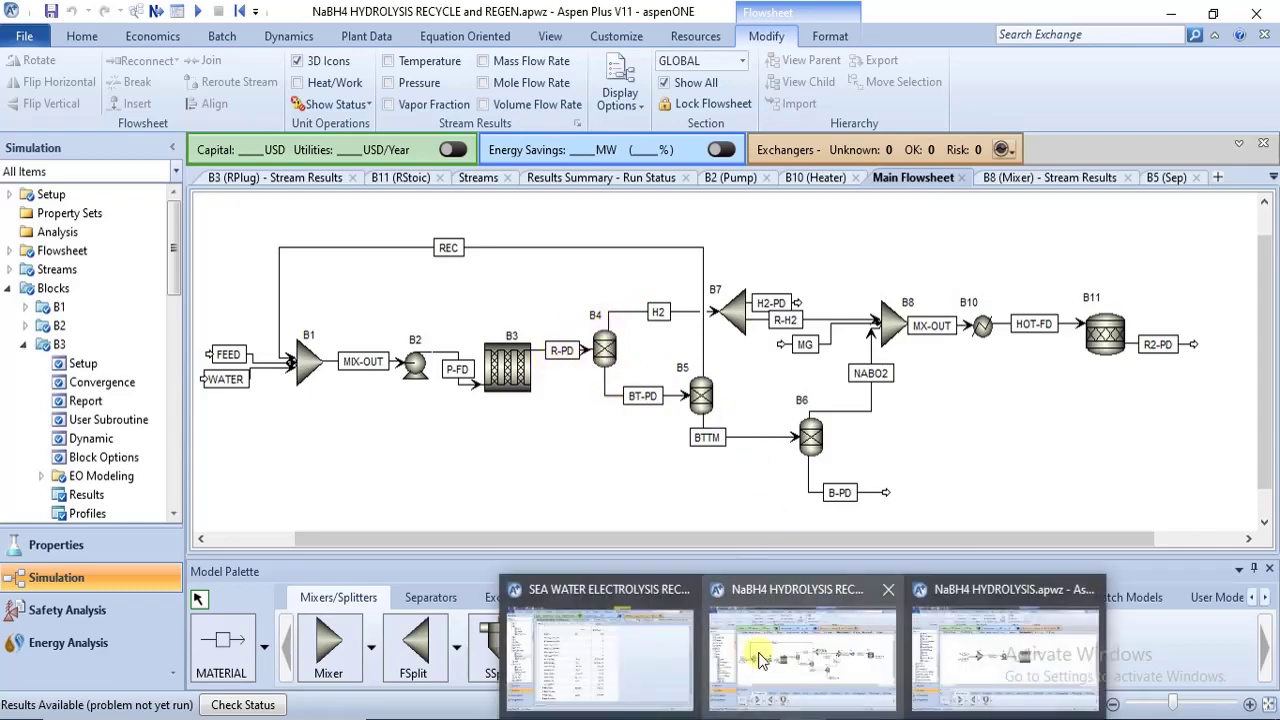
click(1035, 650)
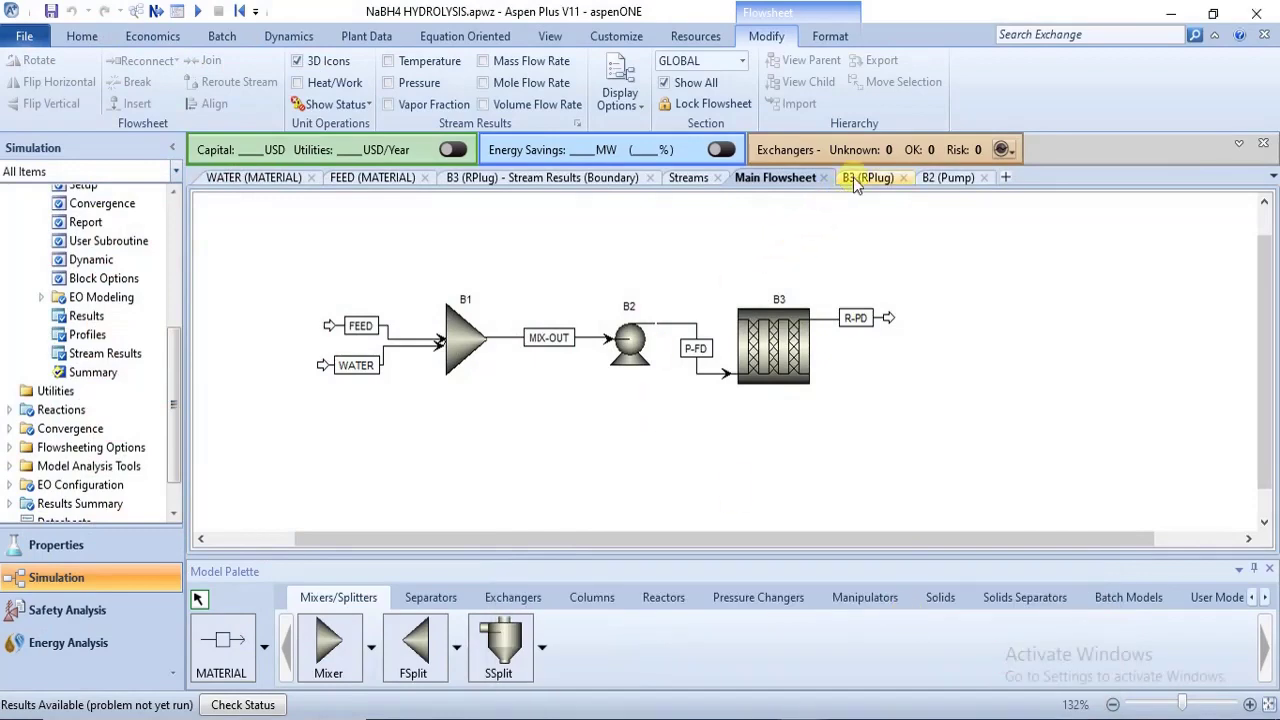
Step: Review reactor B3's stream results alongside the separation section of the NaBH4 HYDROLYSIS RECYCLE and REGEN flowsheet
click(536, 180)
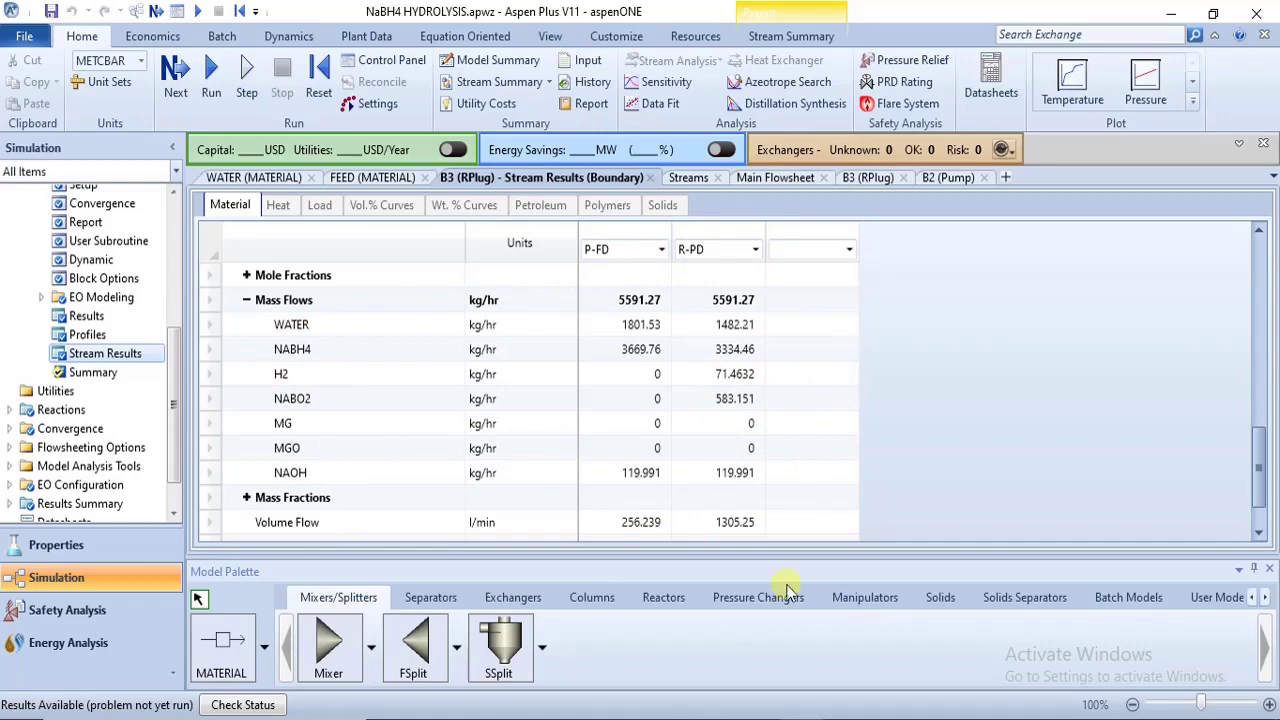
mouse_move(790, 718)
click(808, 655)
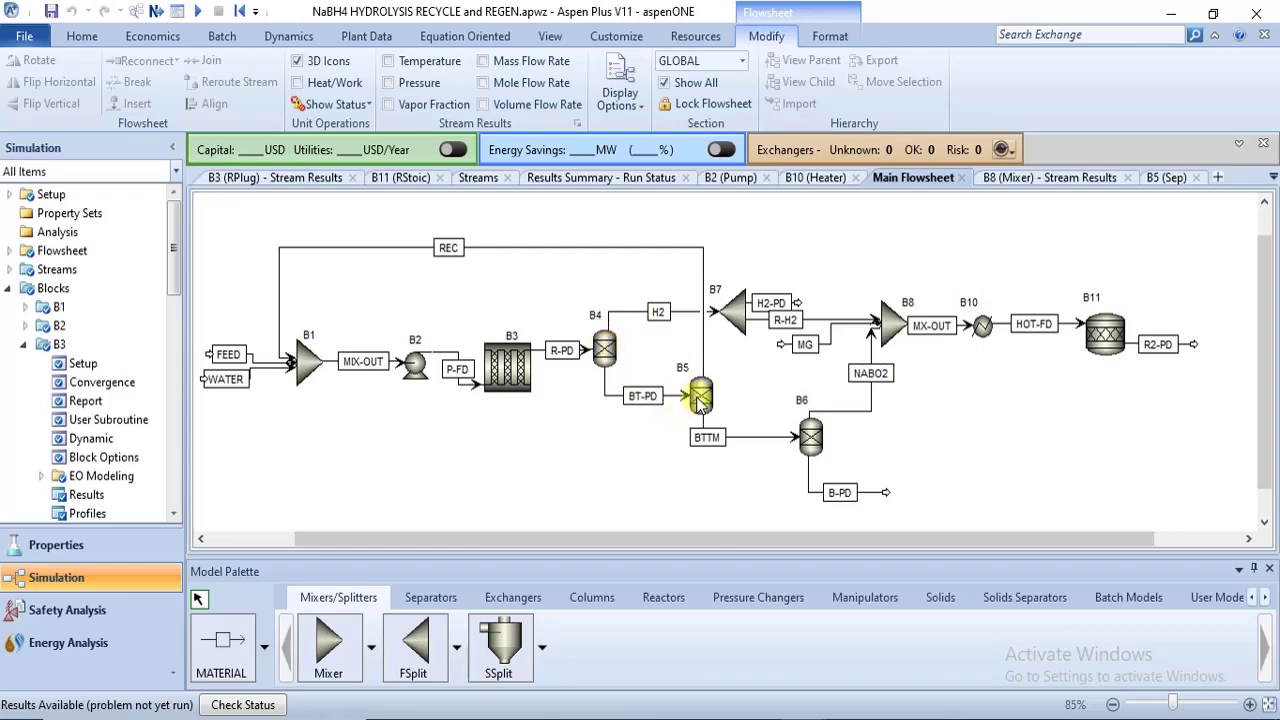
mouse_move(765, 712)
click(777, 655)
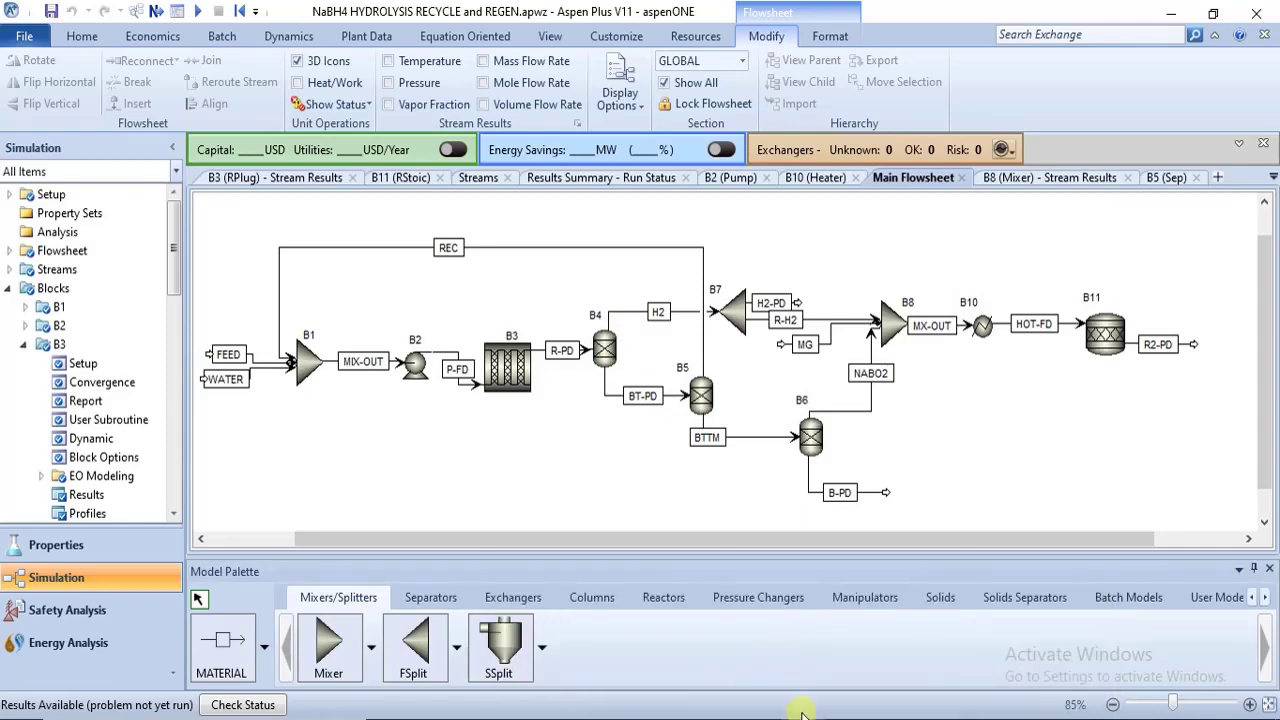
mouse_move(800, 712)
click(1000, 680)
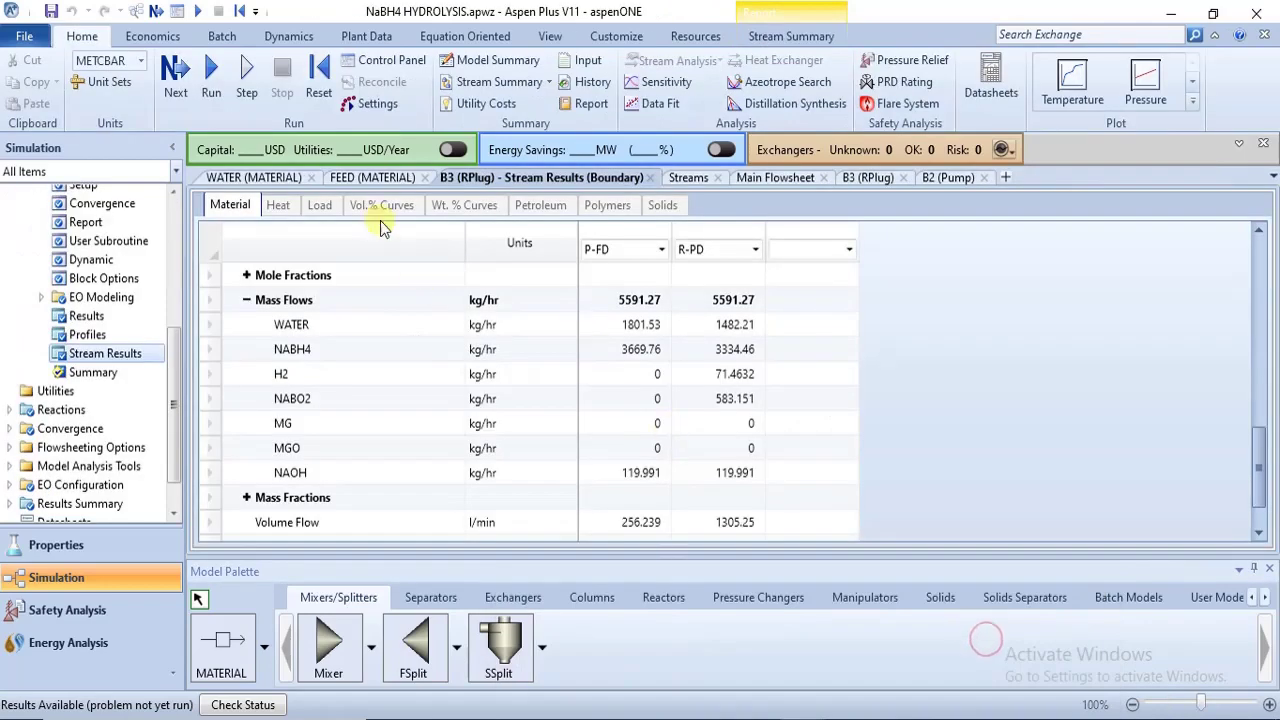
Step: Expand the component mole flows of P-FD and R-PD in reactor B3's stream results
click(773, 180)
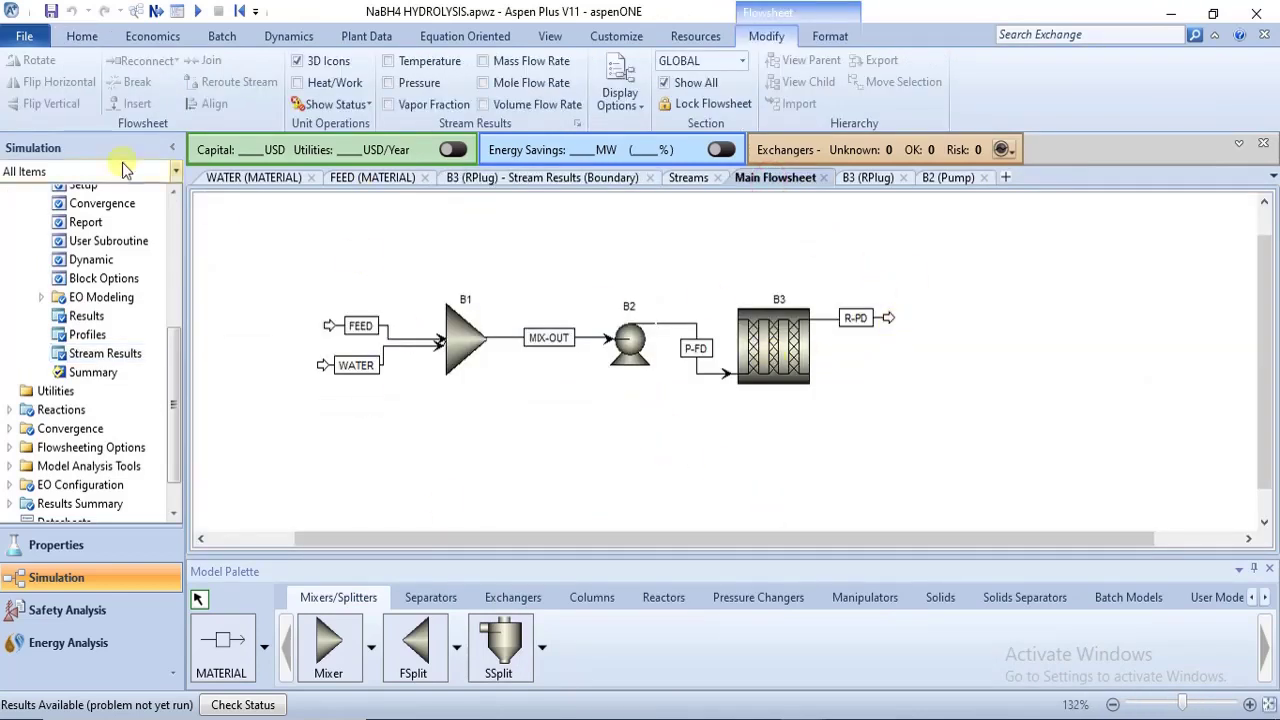
click(517, 178)
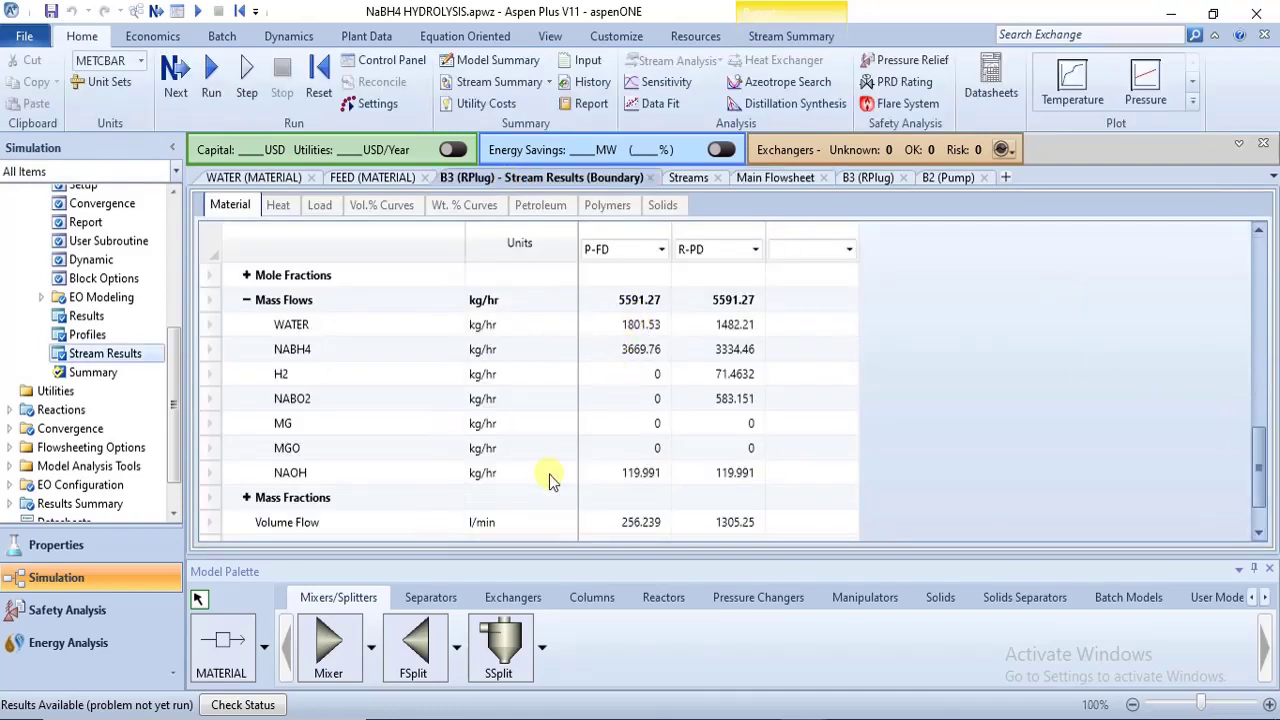
drag(1260, 465, 1262, 436)
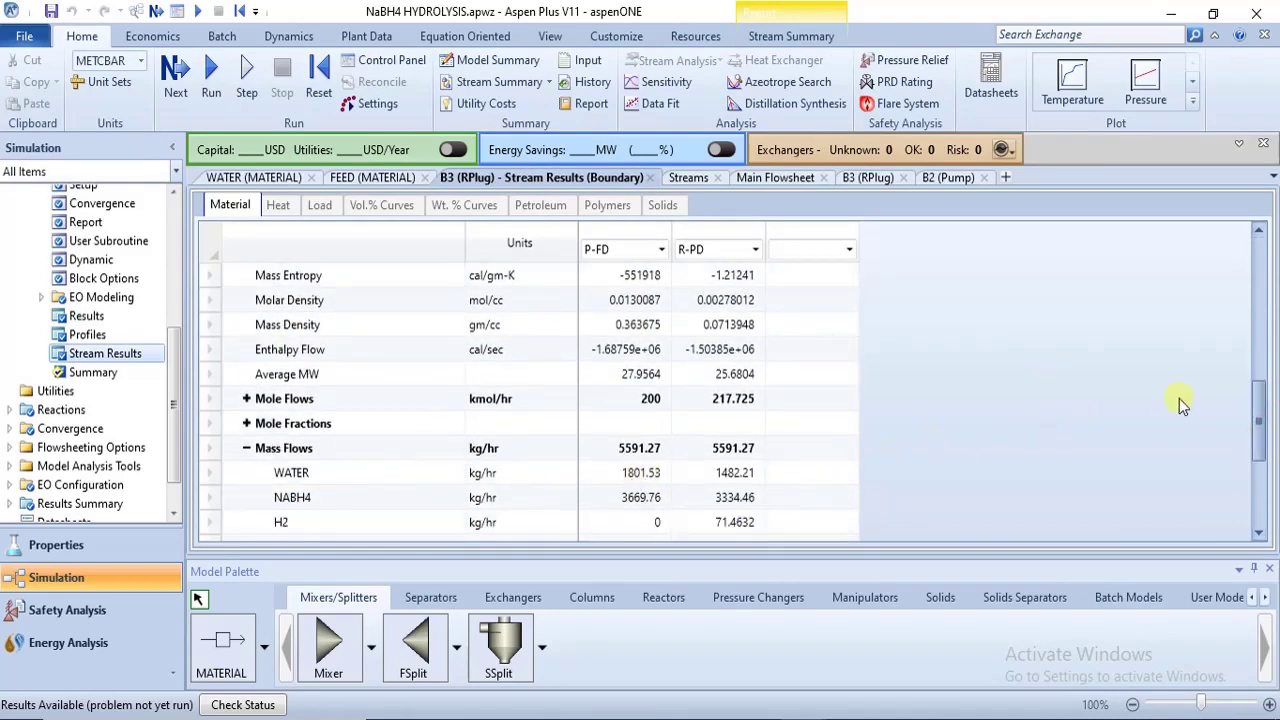
drag(1262, 418, 1270, 446)
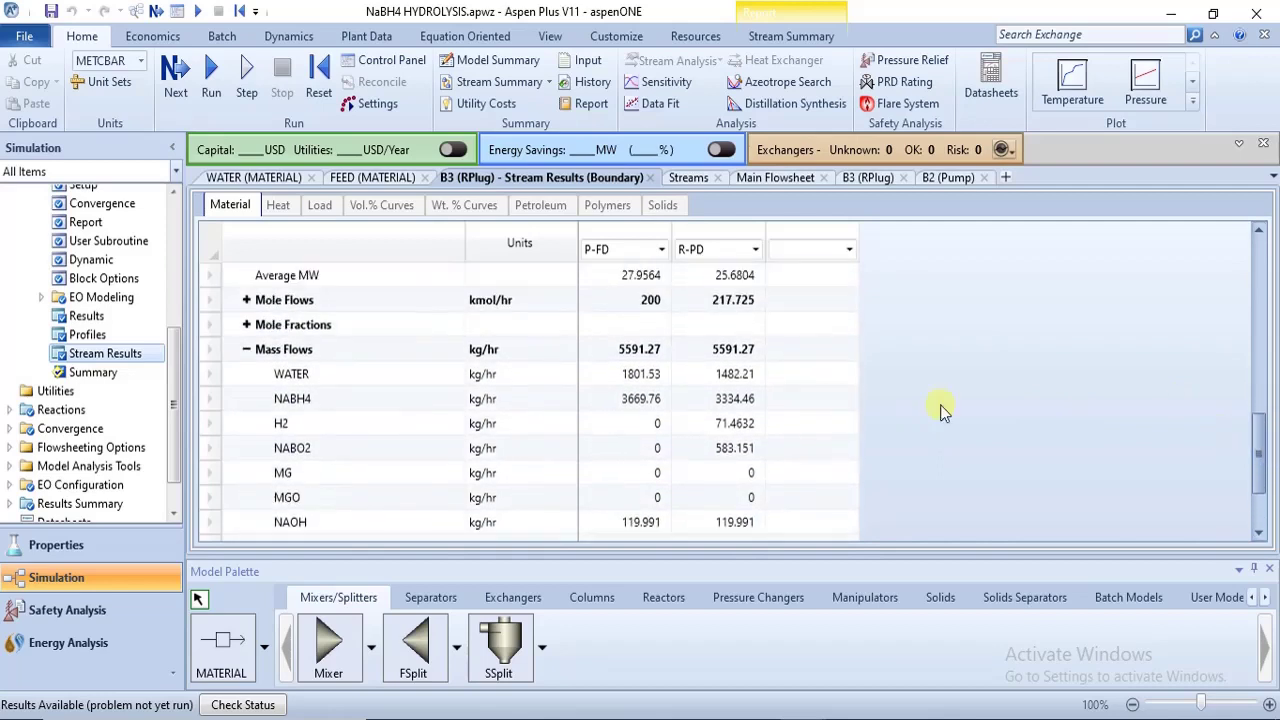
click(246, 300)
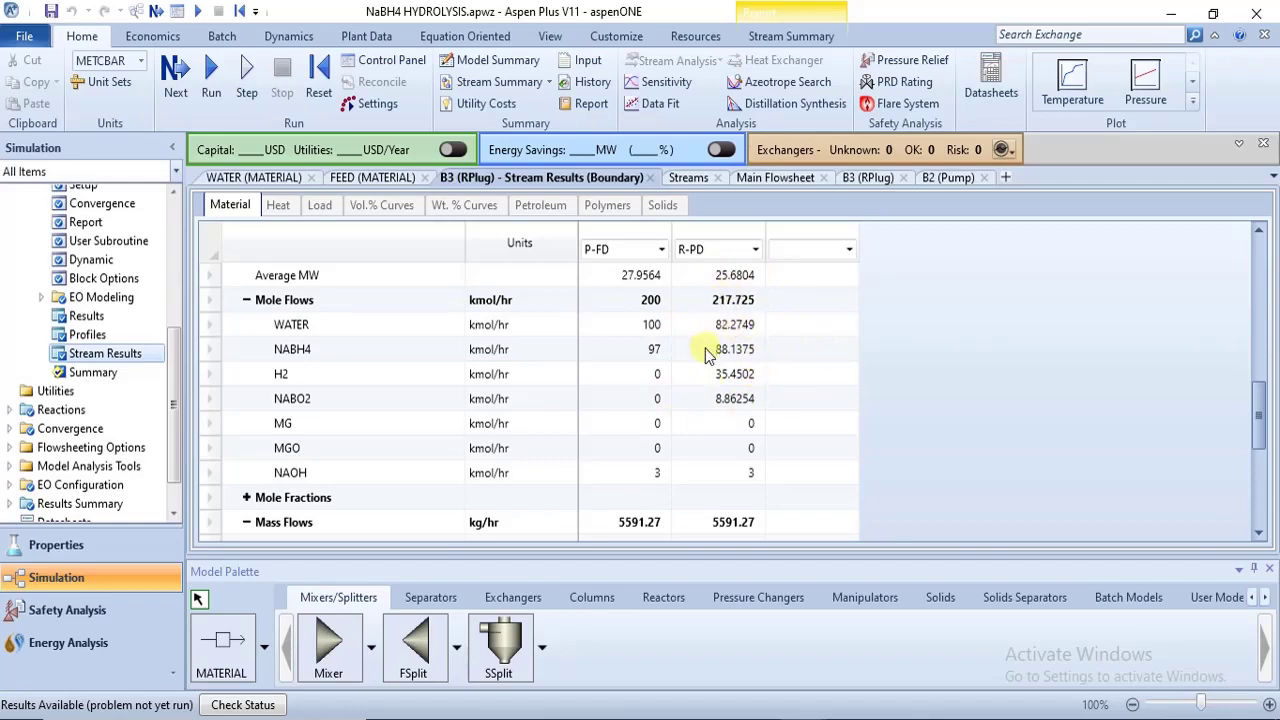
Step: Inspect separator B5 in the NaBH4 HYDROLYSIS RECYCLE and REGEN flowsheet and return to NaBH4 HYDROLYSIS
mouse_move(782, 718)
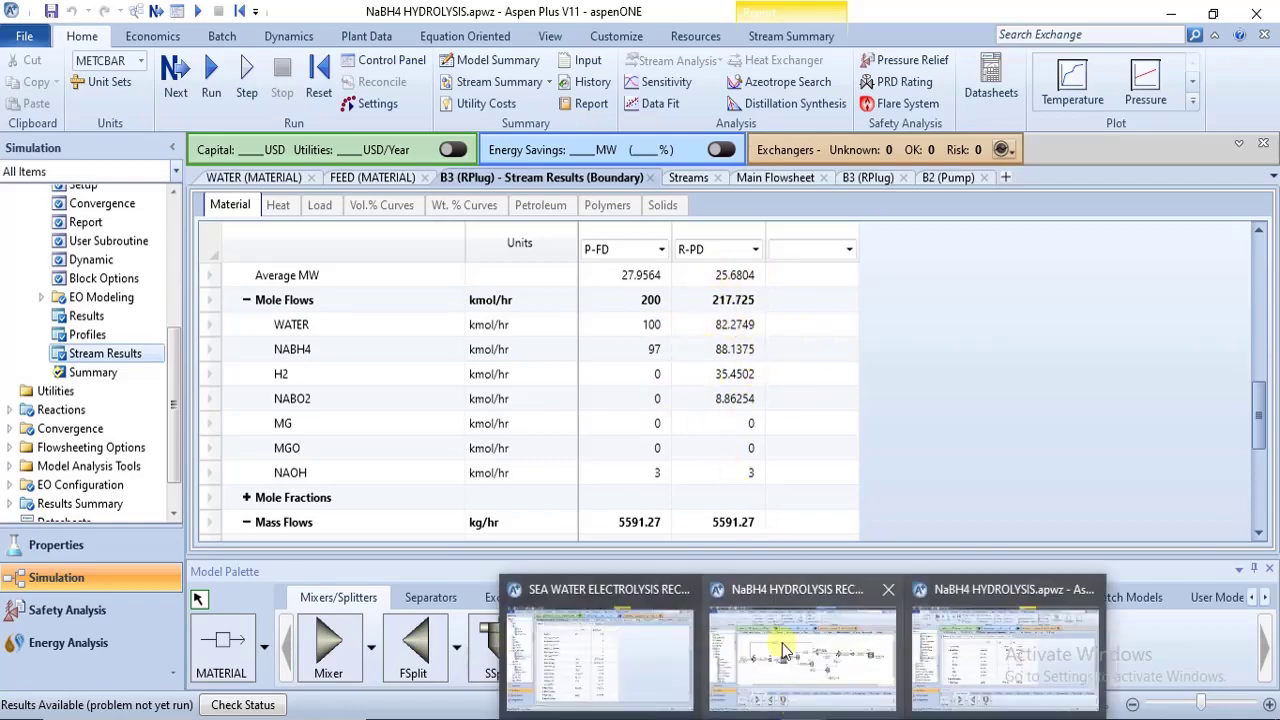
click(782, 642)
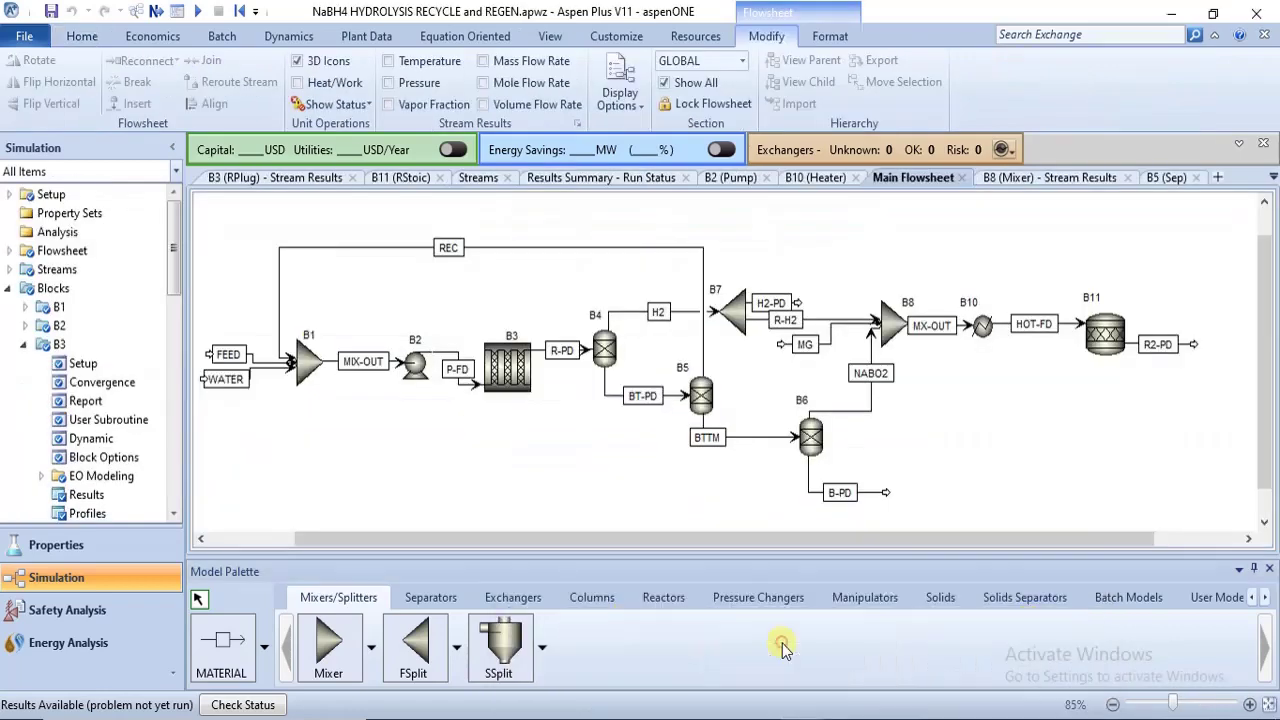
click(704, 390)
mouse_move(815, 715)
click(1003, 668)
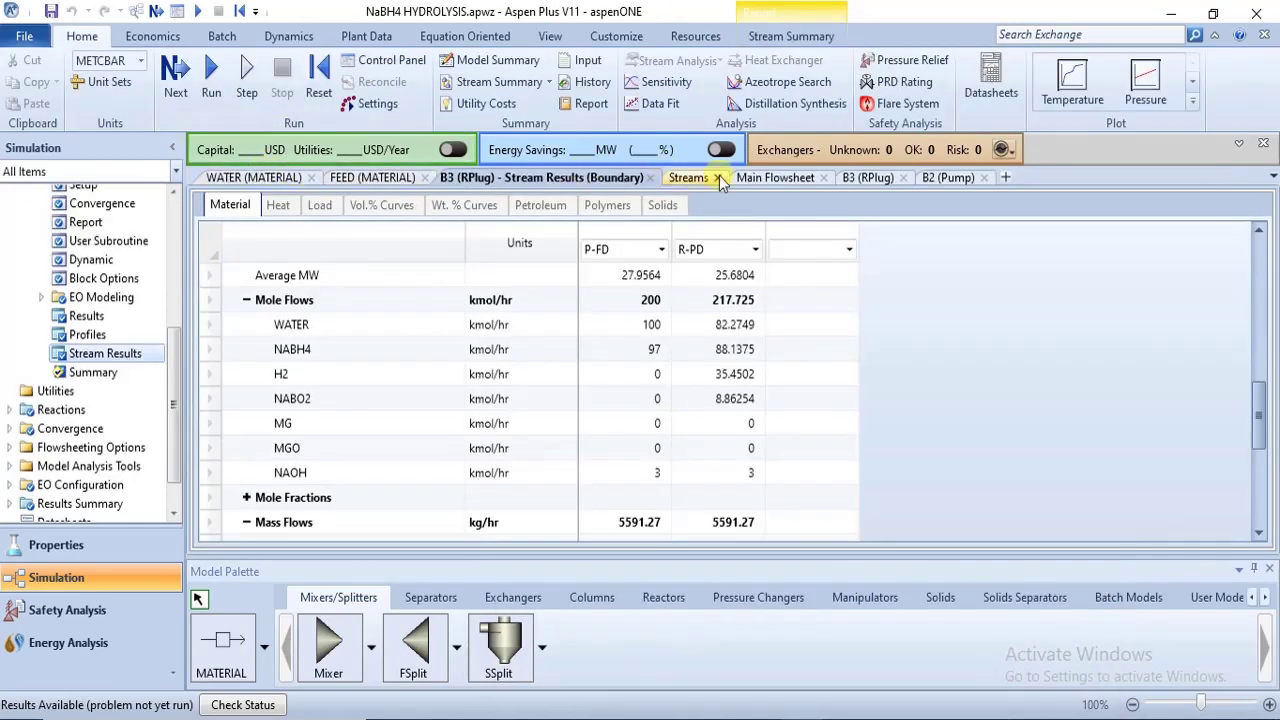
Step: Place two Sep separator blocks on the main flowsheet, downstream of R-PD, accepting their default names
click(786, 180)
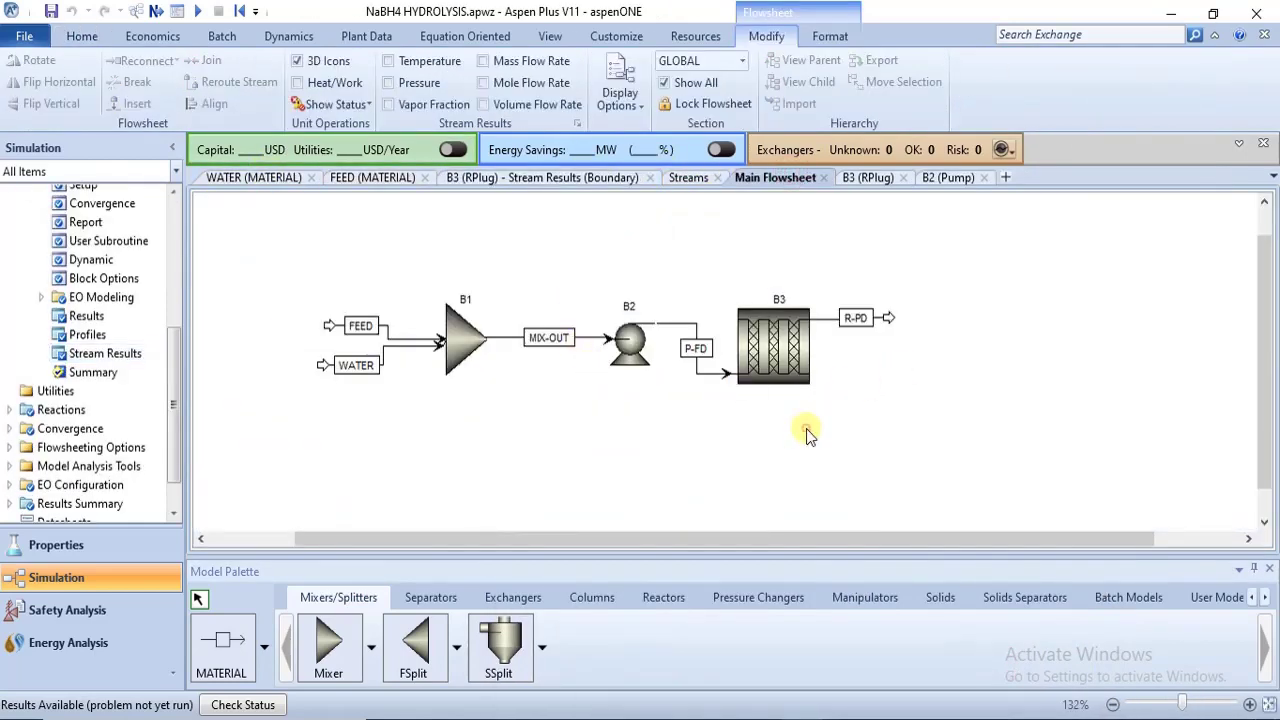
click(445, 597)
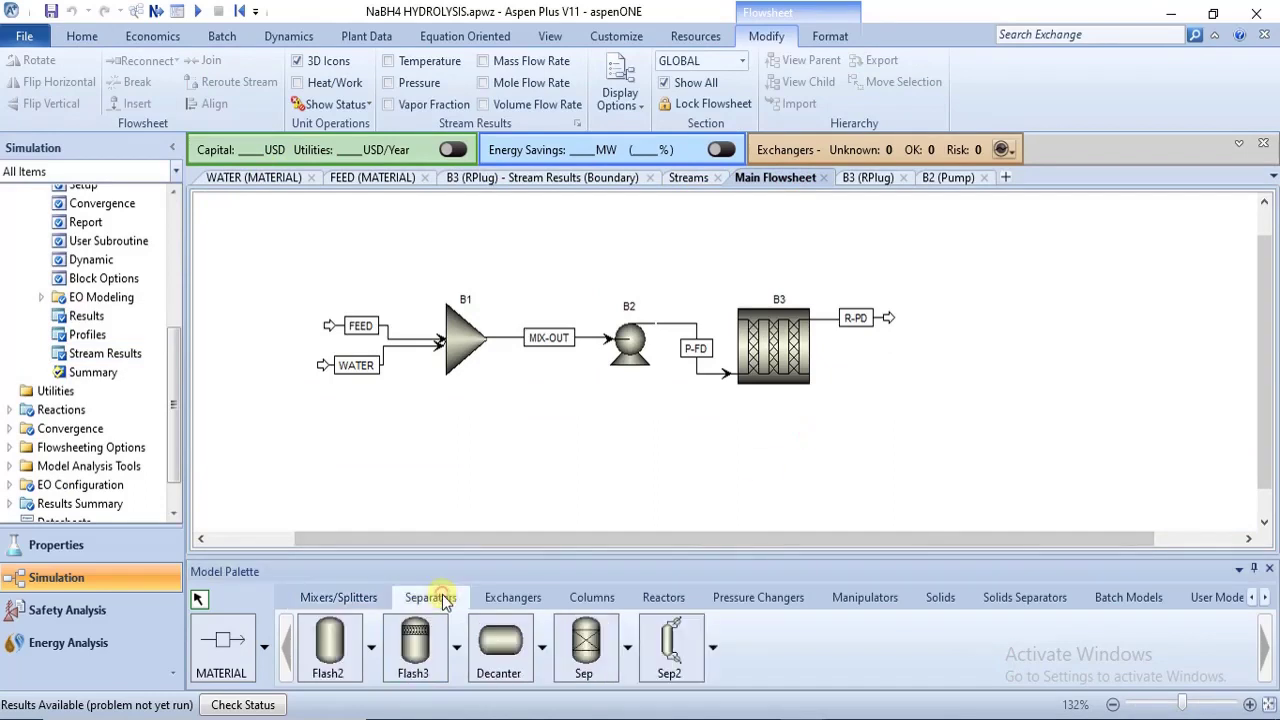
click(590, 652)
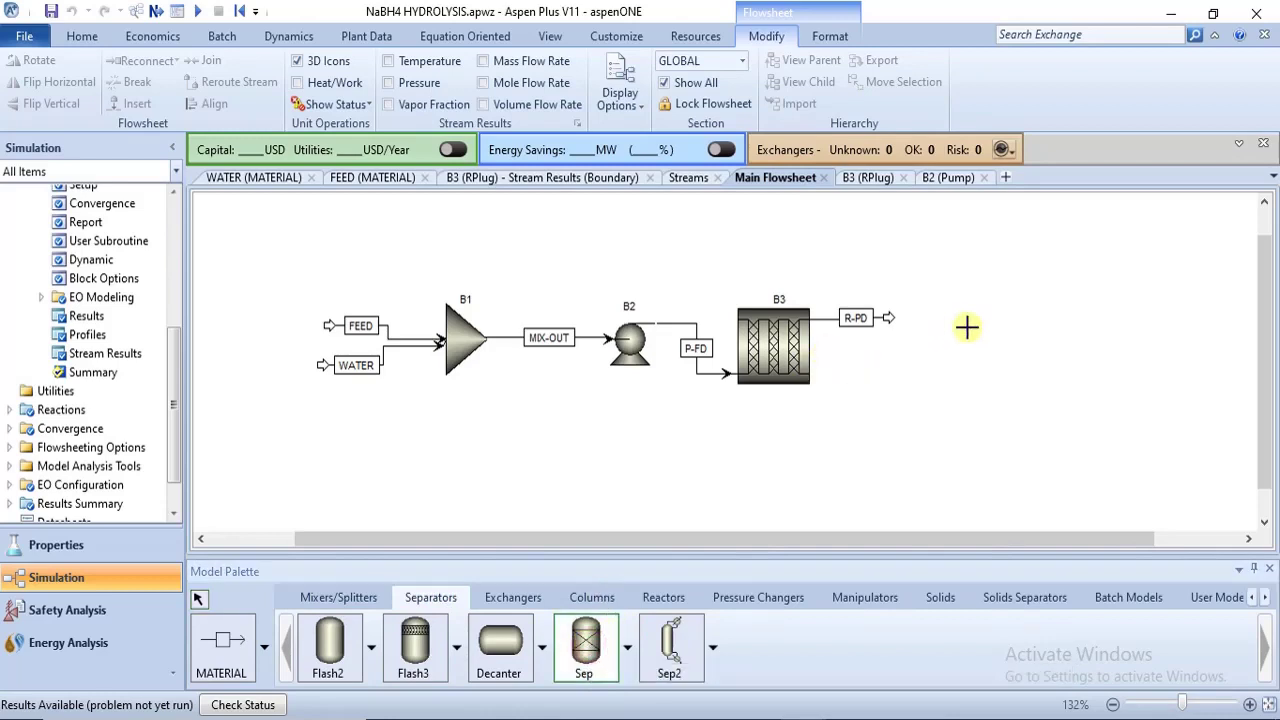
click(948, 341)
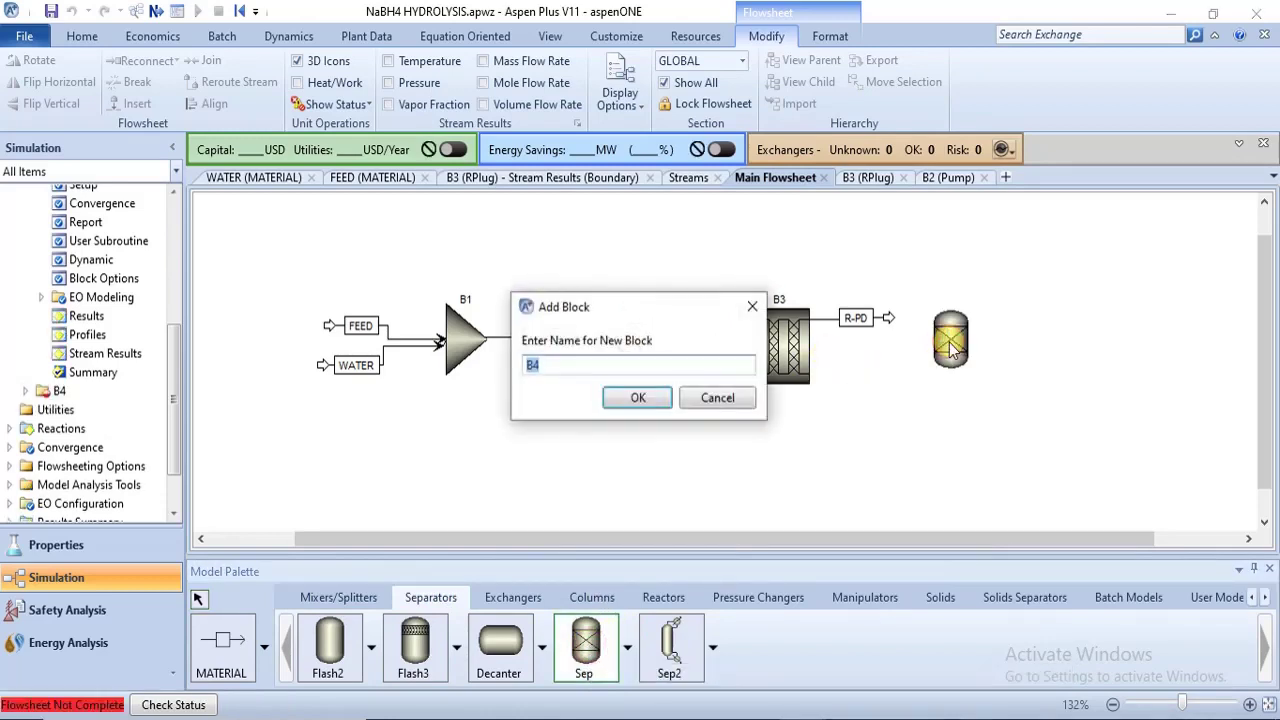
click(637, 398)
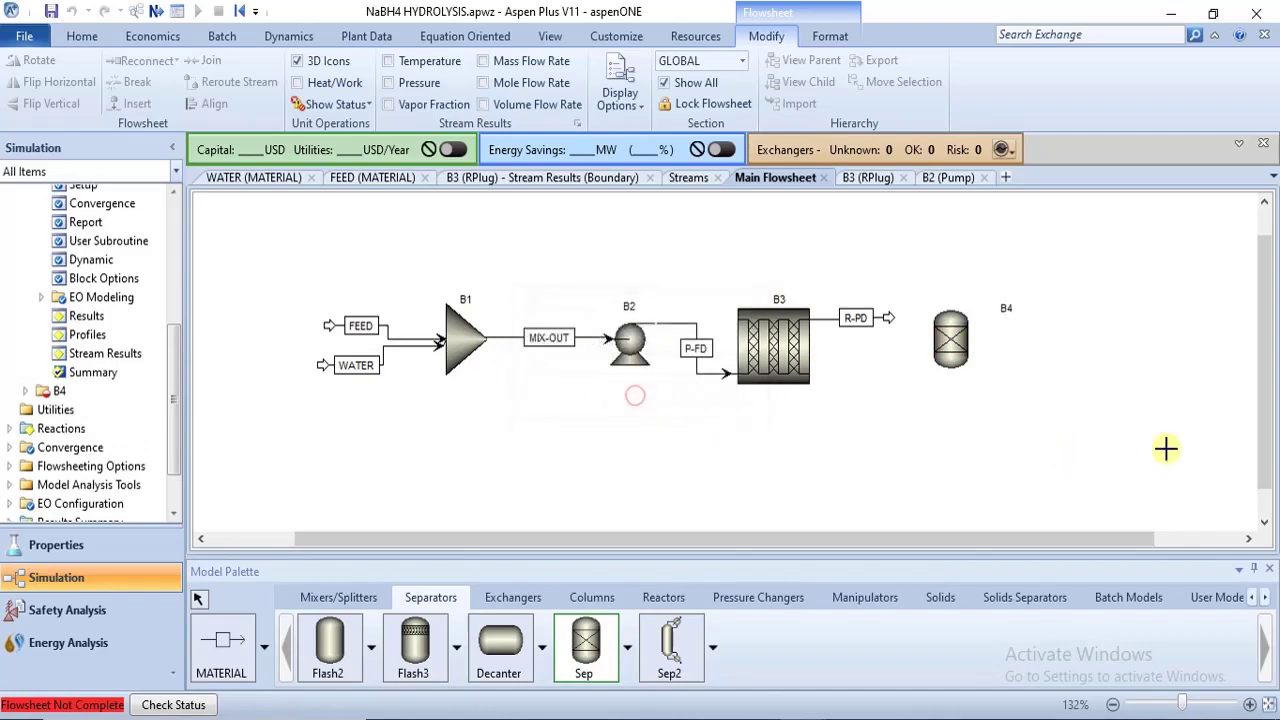
click(1049, 438)
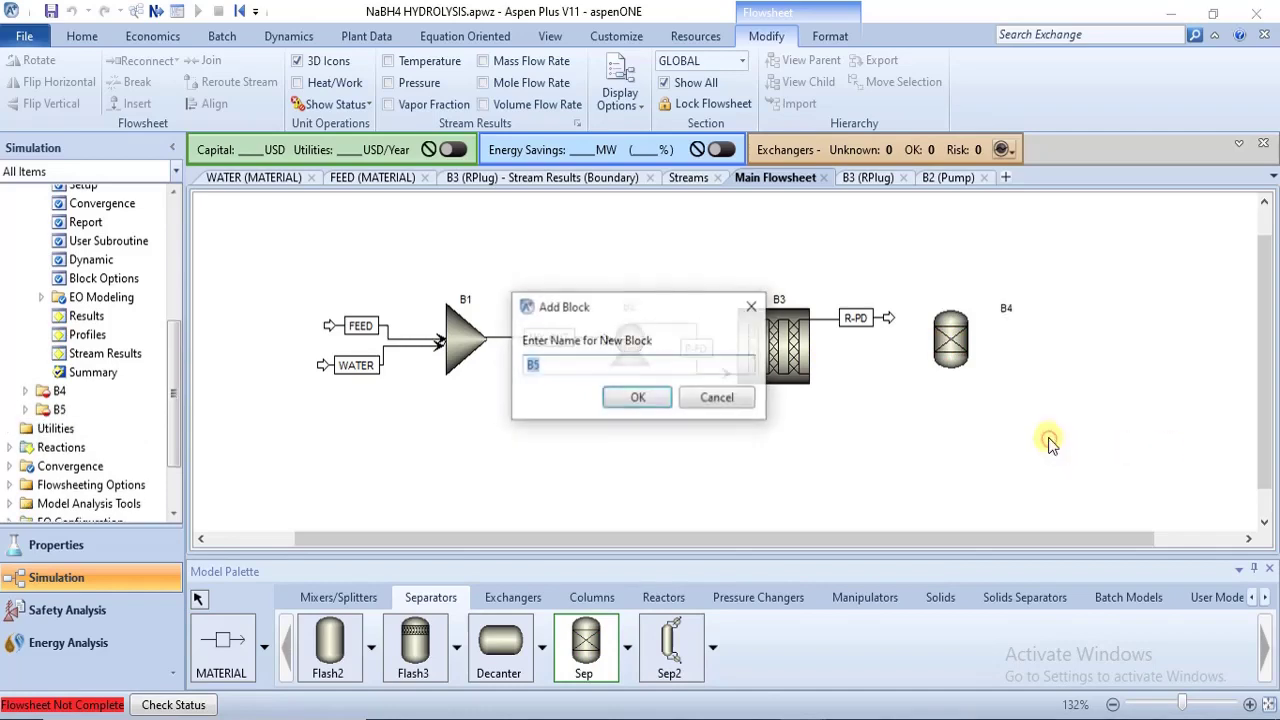
click(616, 398)
click(871, 438)
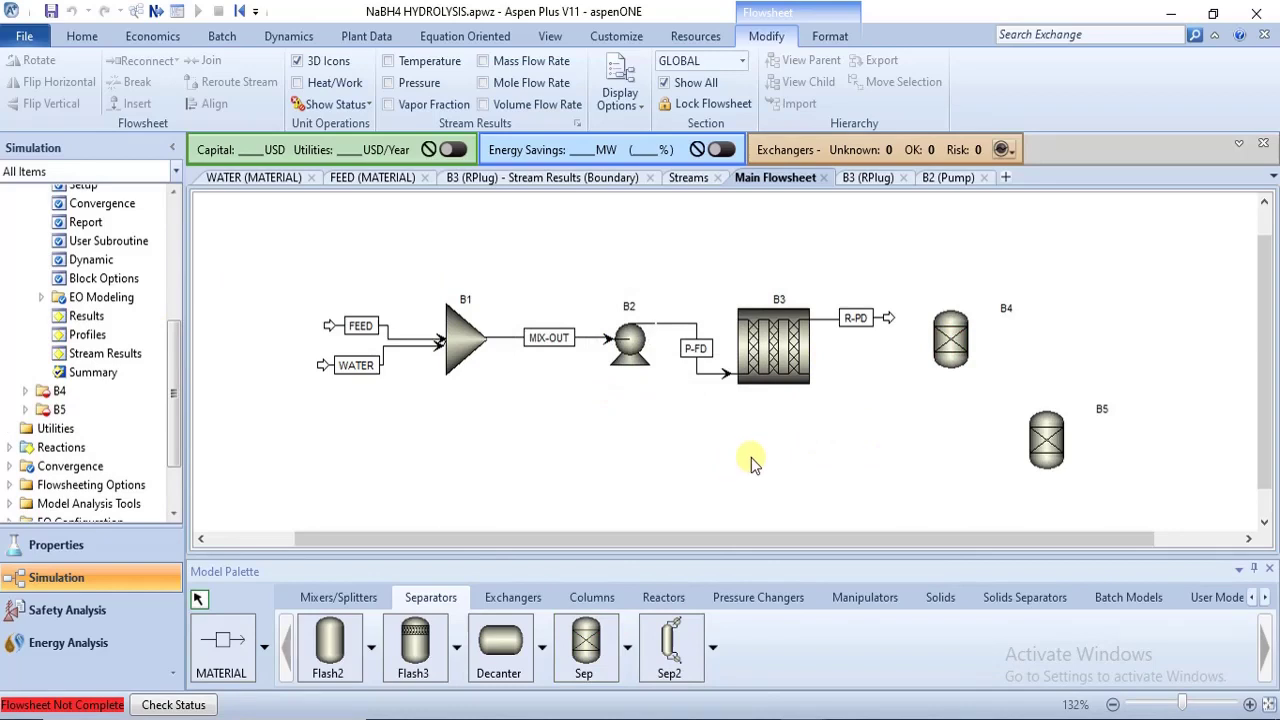
Step: Add a material product stream named HYDROGEN to separator B4 and move the B4 label clear of the stream line
drag(543, 534, 572, 528)
click(1112, 704)
click(1112, 704)
drag(1162, 704, 1177, 706)
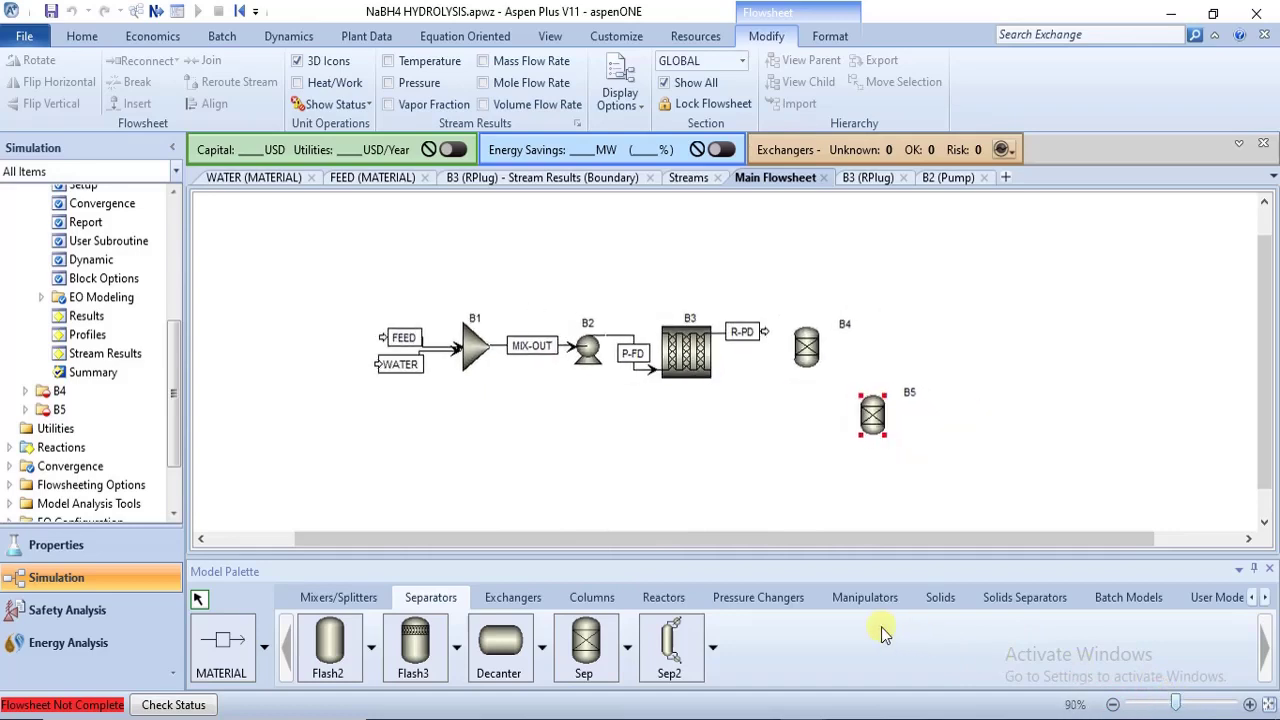
drag(720, 545, 814, 531)
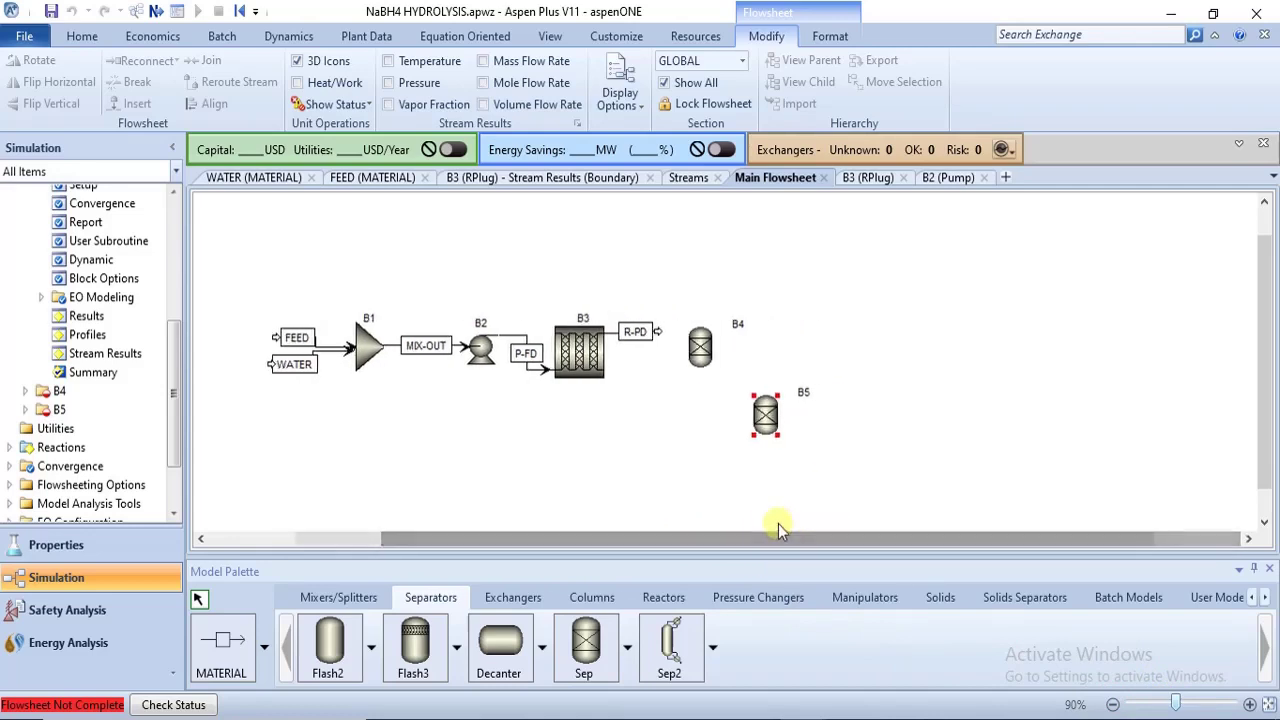
click(200, 539)
click(1248, 539)
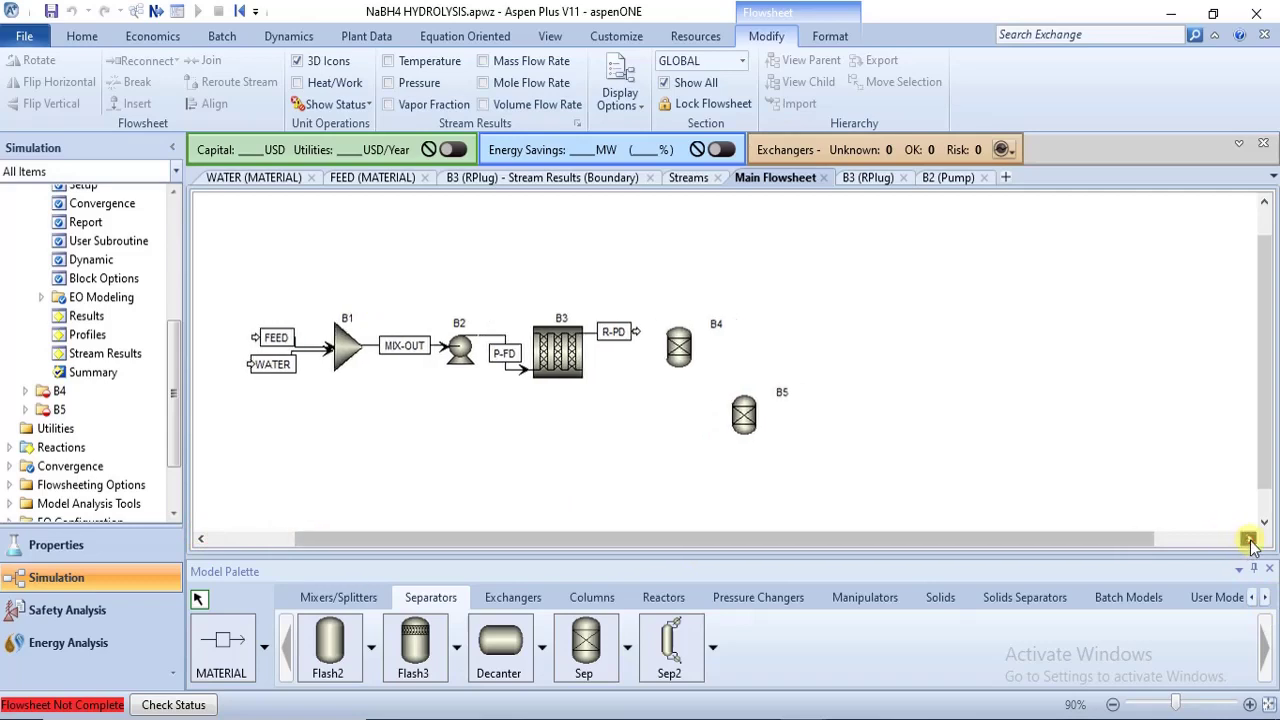
click(199, 540)
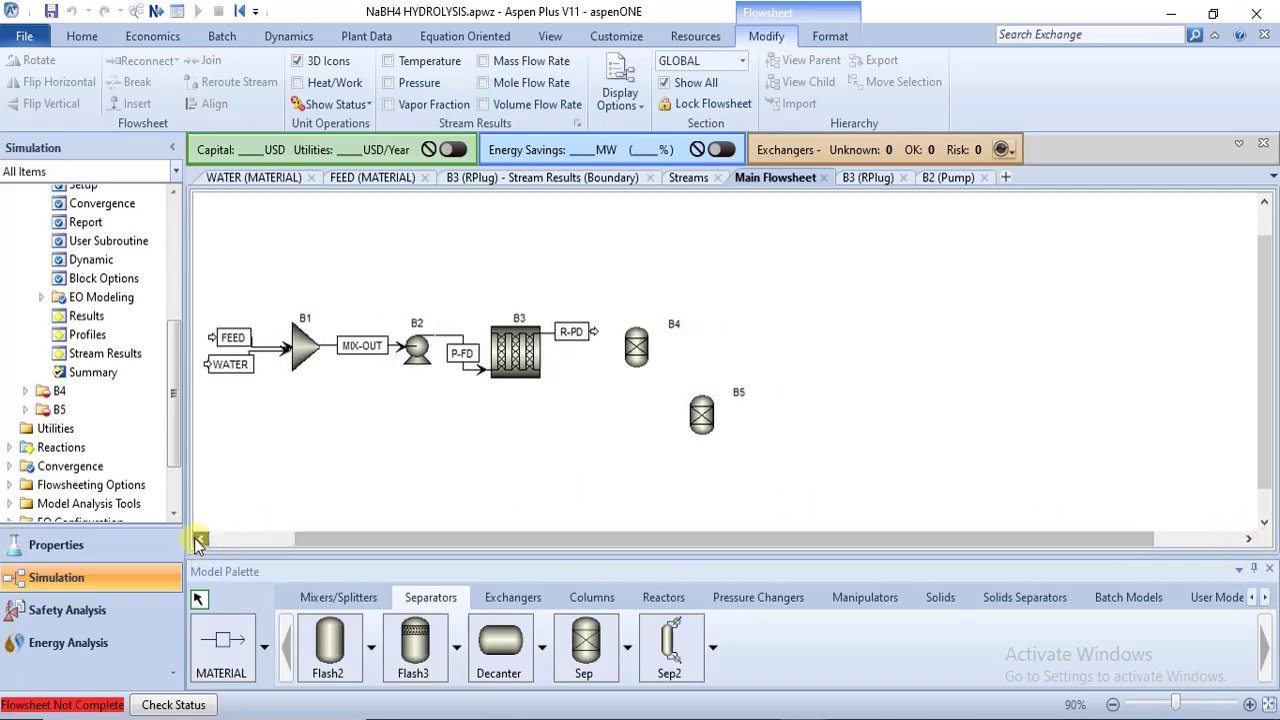
click(969, 397)
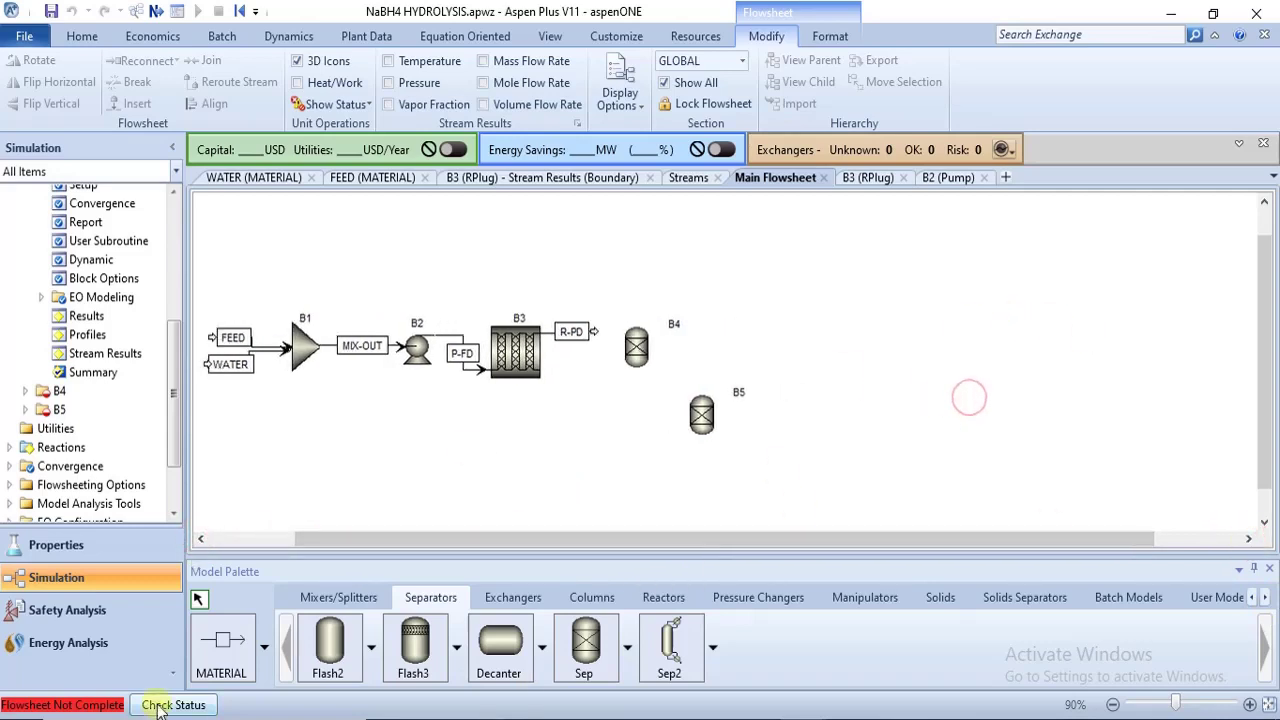
click(222, 660)
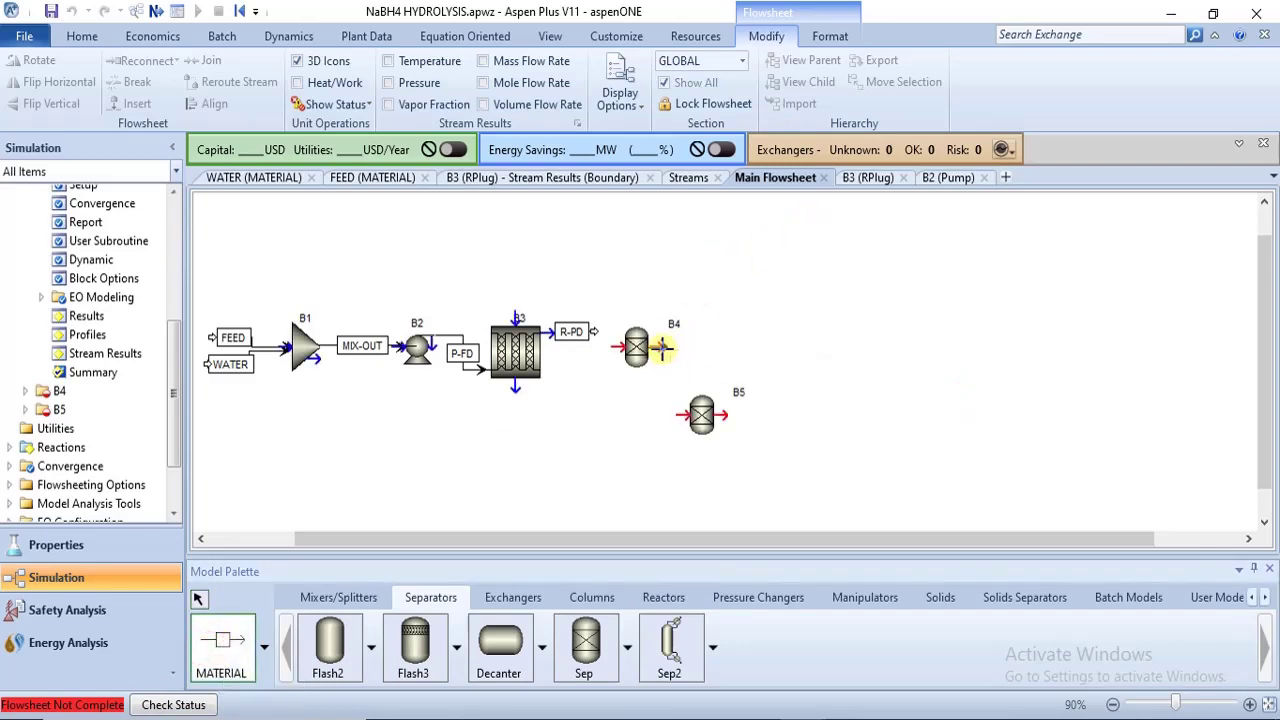
click(661, 347)
click(716, 300)
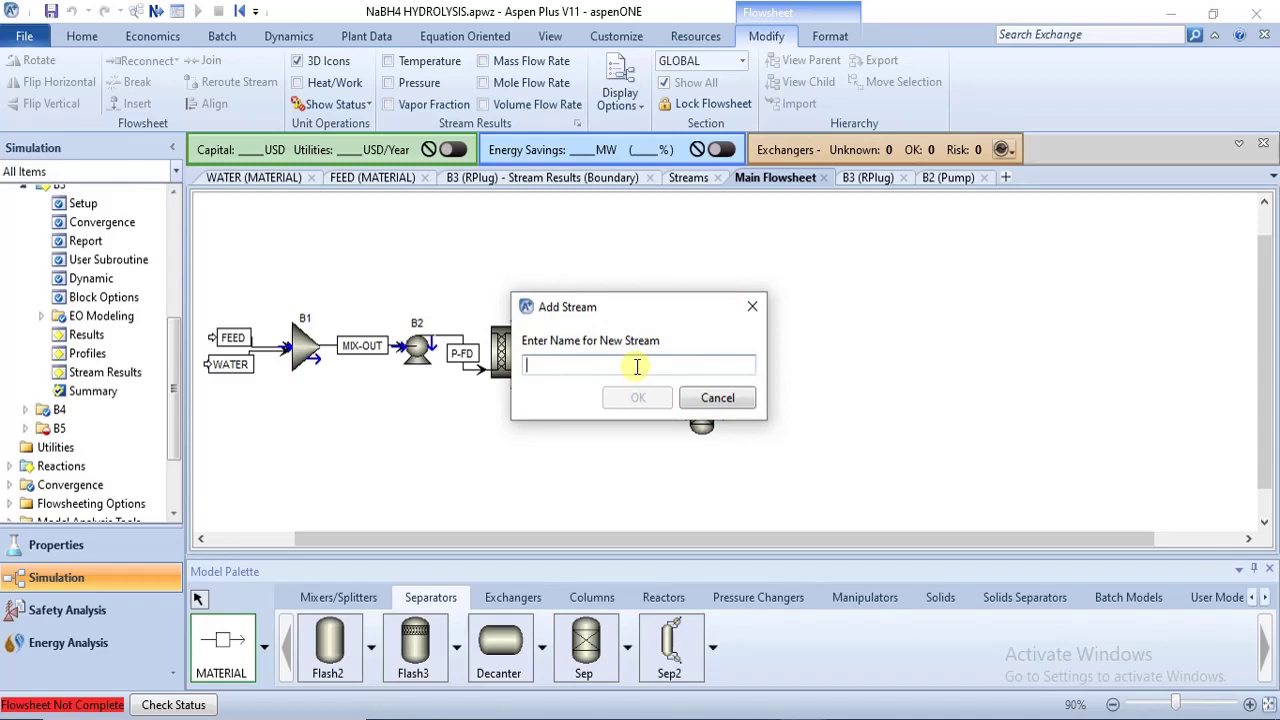
text(HYDROGEN)
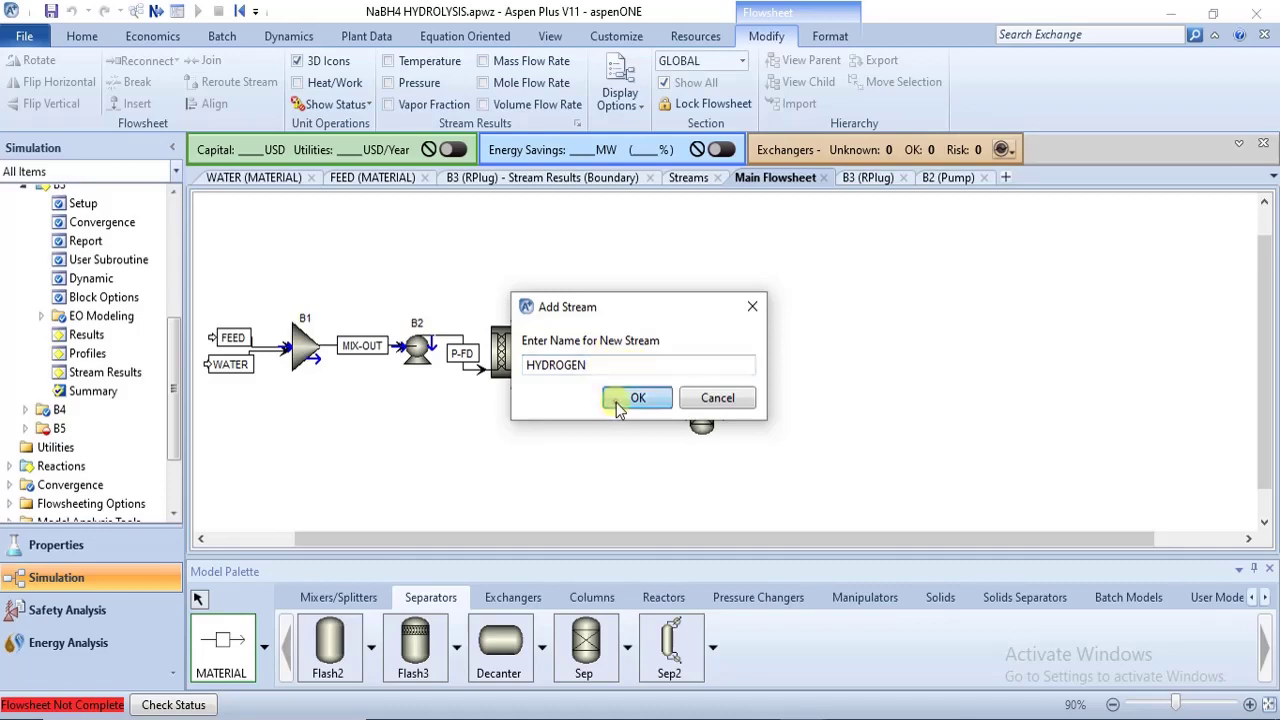
click(638, 398)
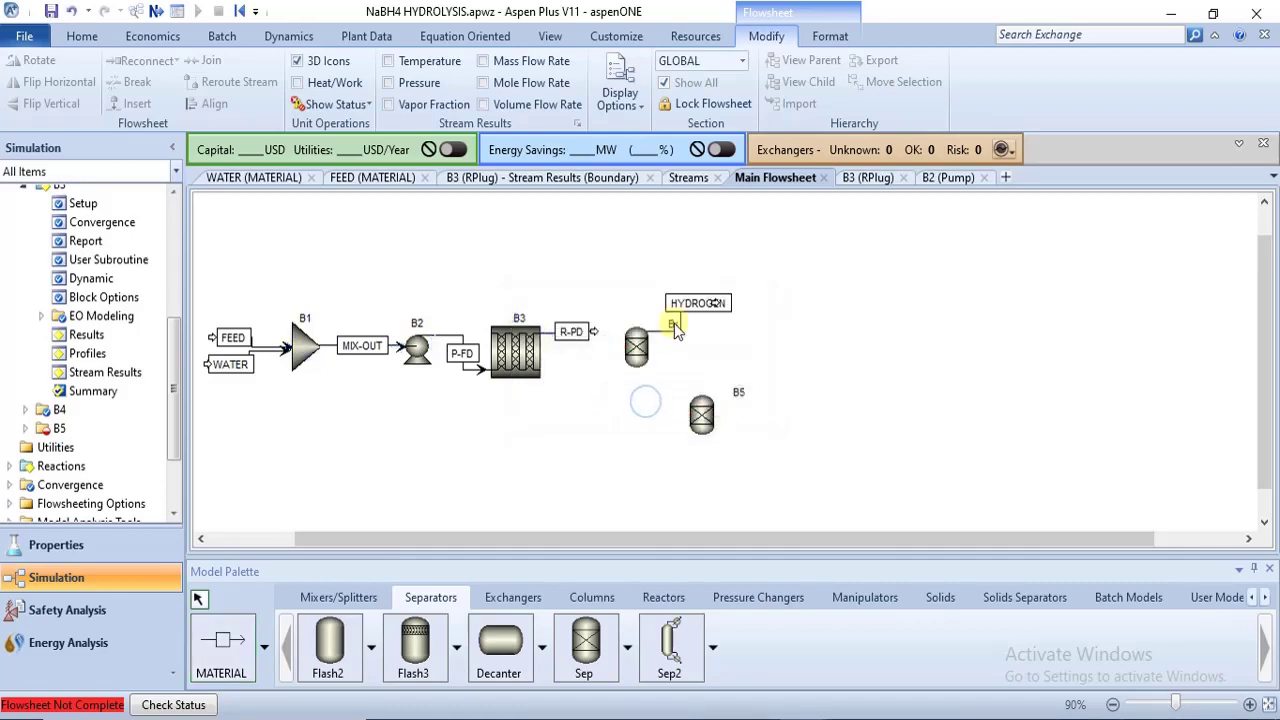
drag(674, 323, 627, 316)
click(580, 420)
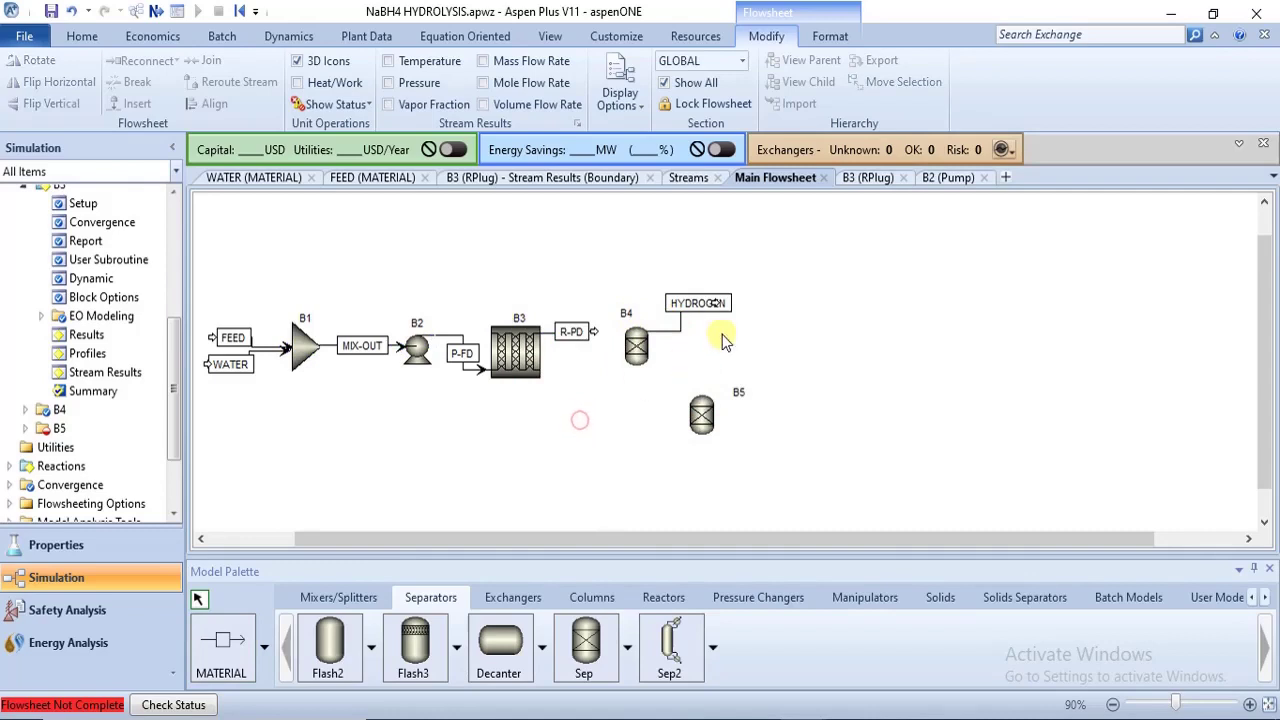
Step: Add a second material product stream named BT to separator B4, ending below HYDROGEN
click(214, 642)
click(648, 363)
click(677, 377)
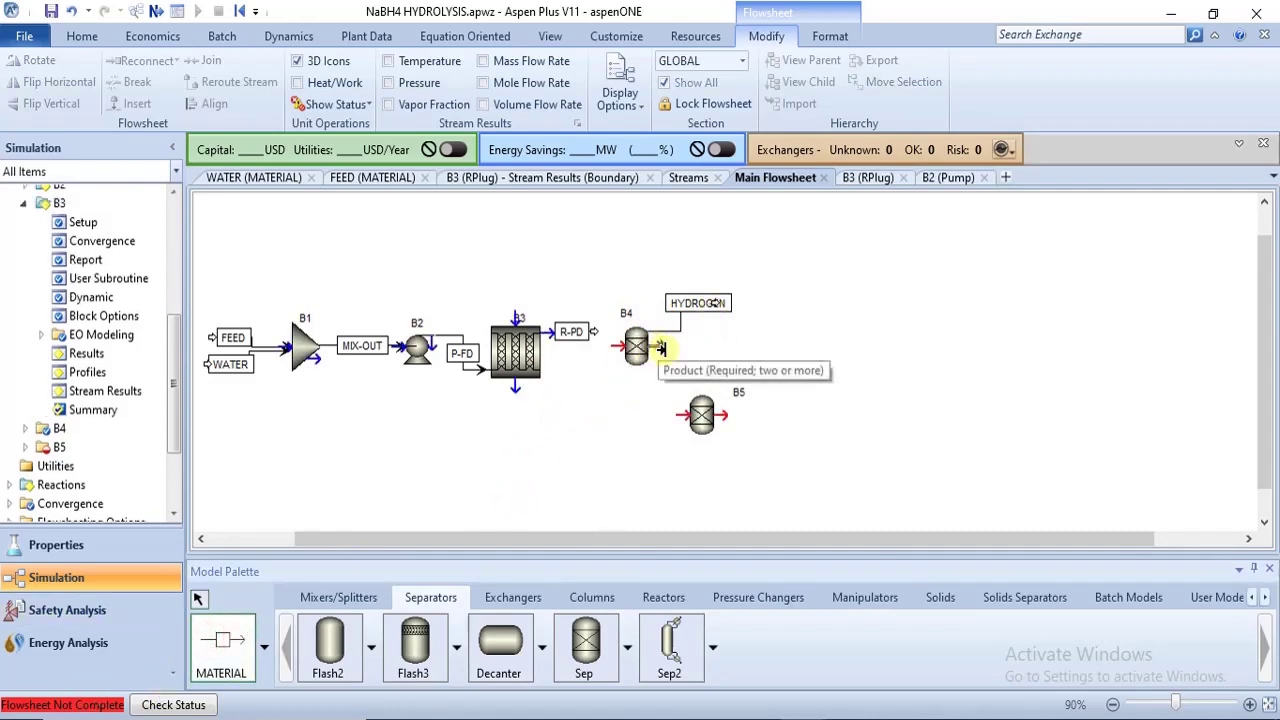
click(650, 362)
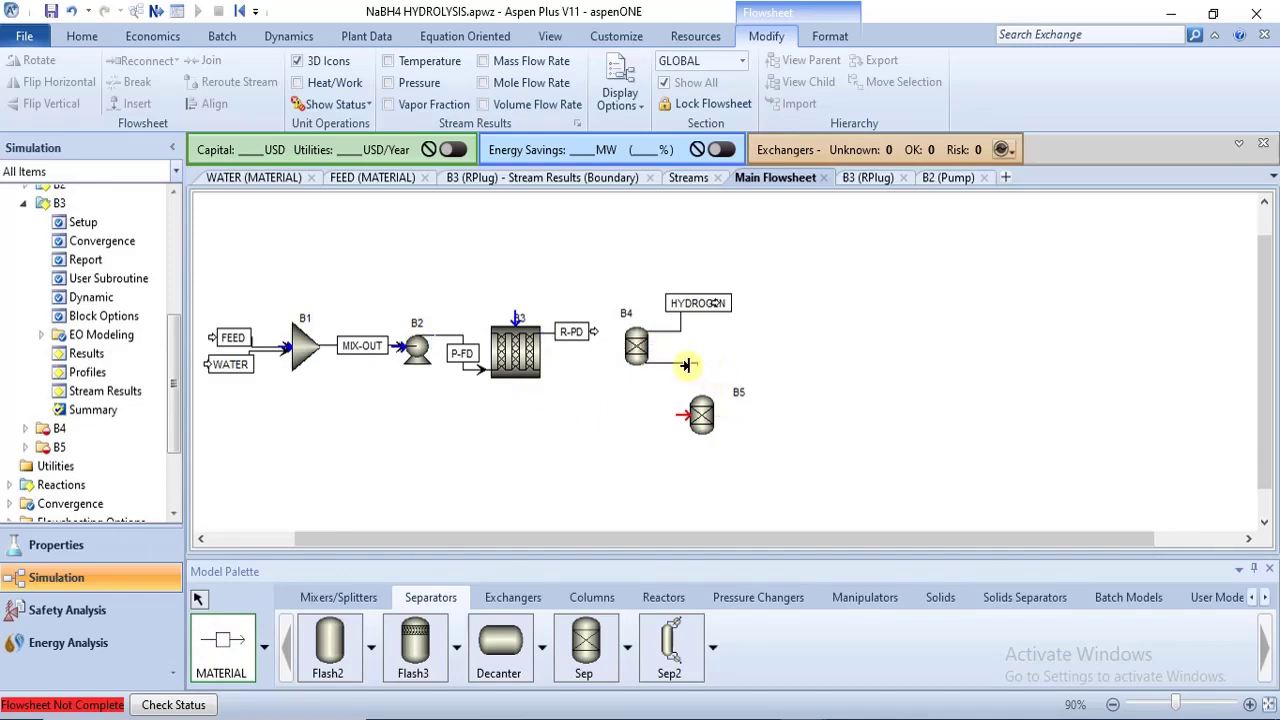
click(684, 365)
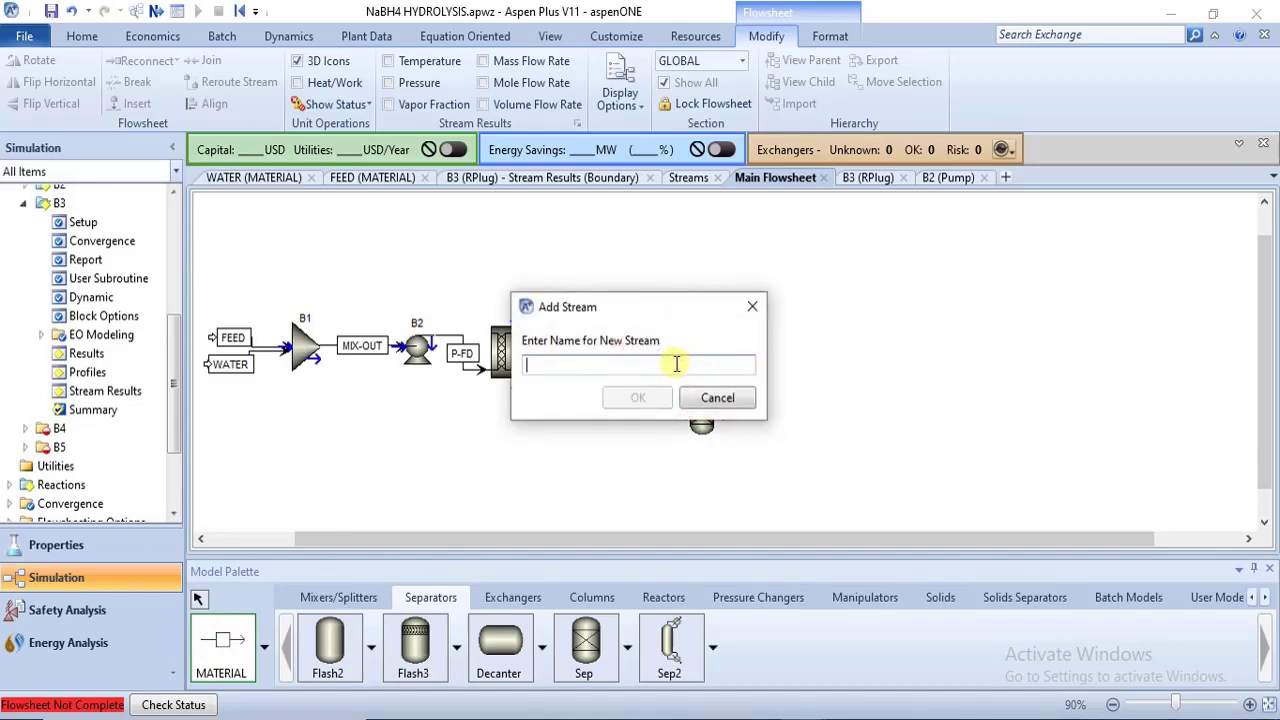
text(BT)
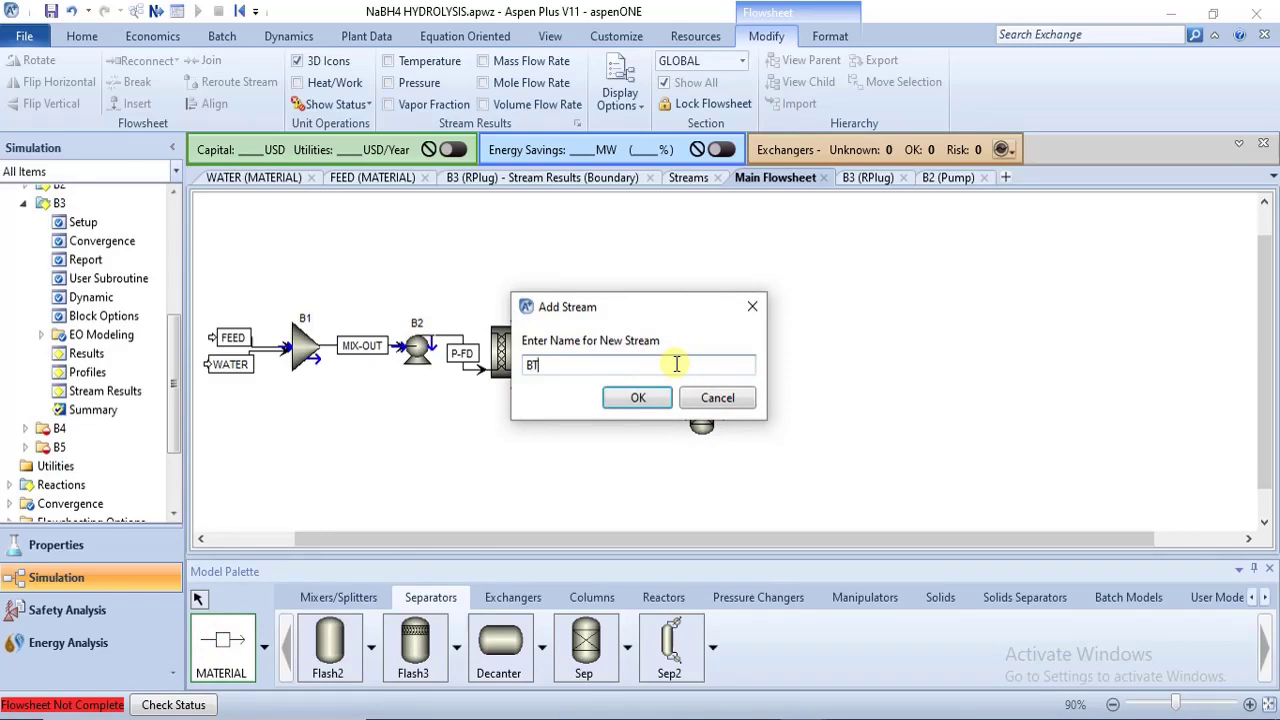
click(650, 397)
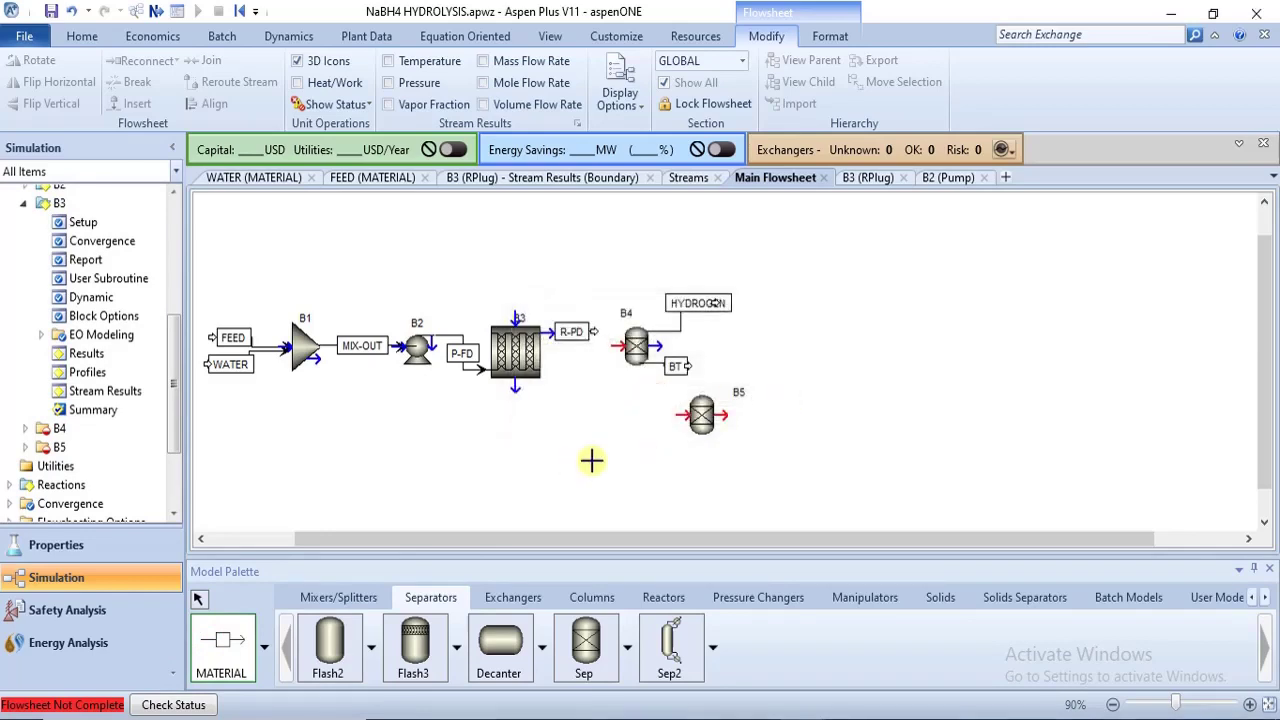
Step: Add a material product stream named REC to separator B5, ending above the block
click(727, 417)
click(763, 371)
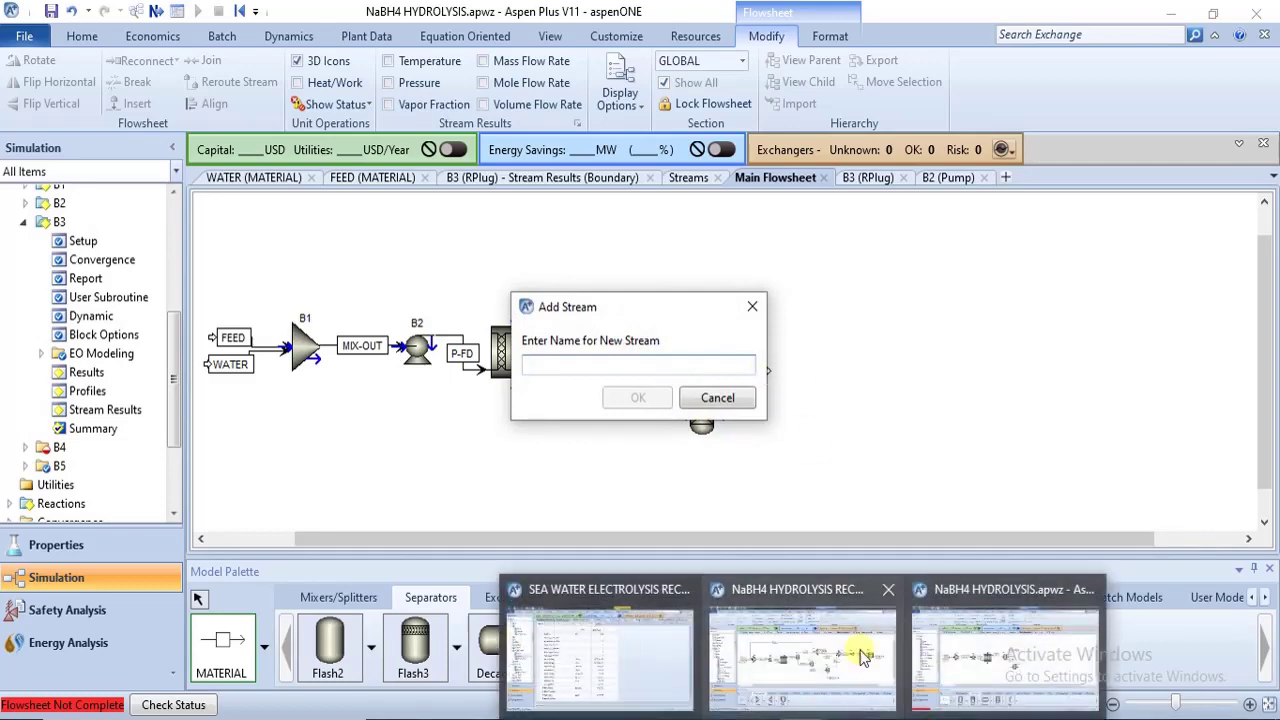
mouse_move(848, 665)
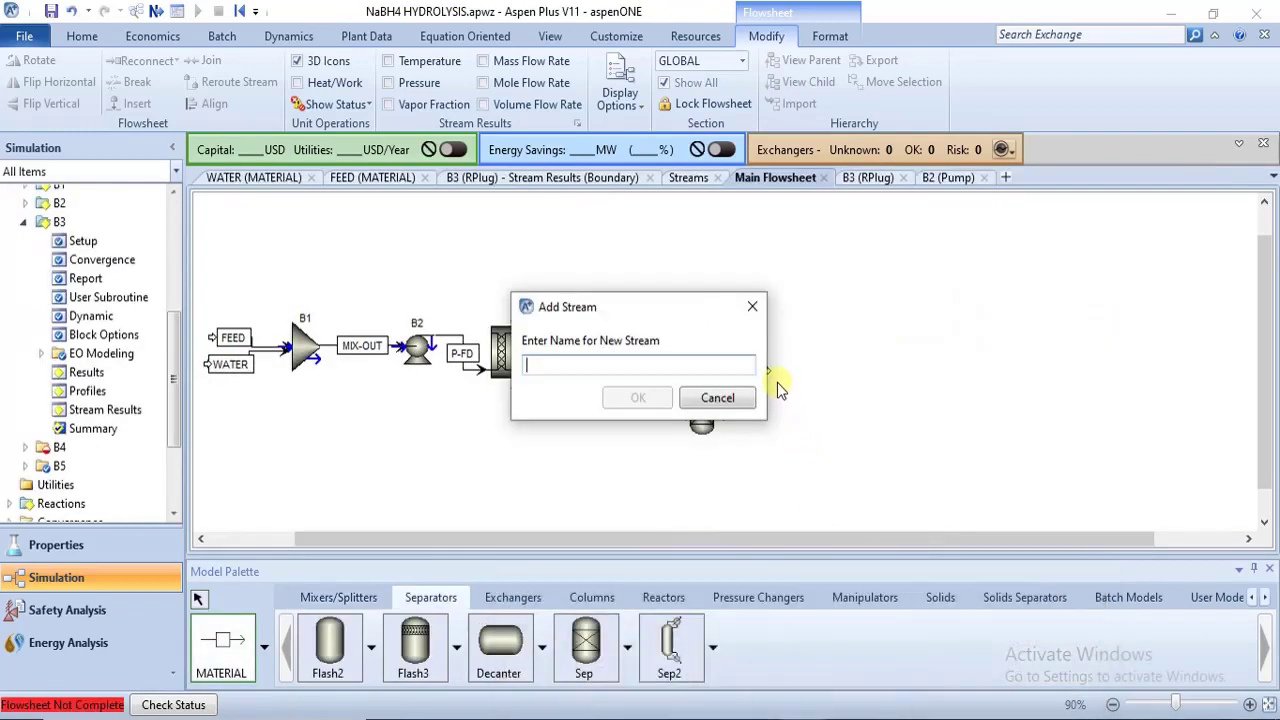
text(REC)
click(648, 398)
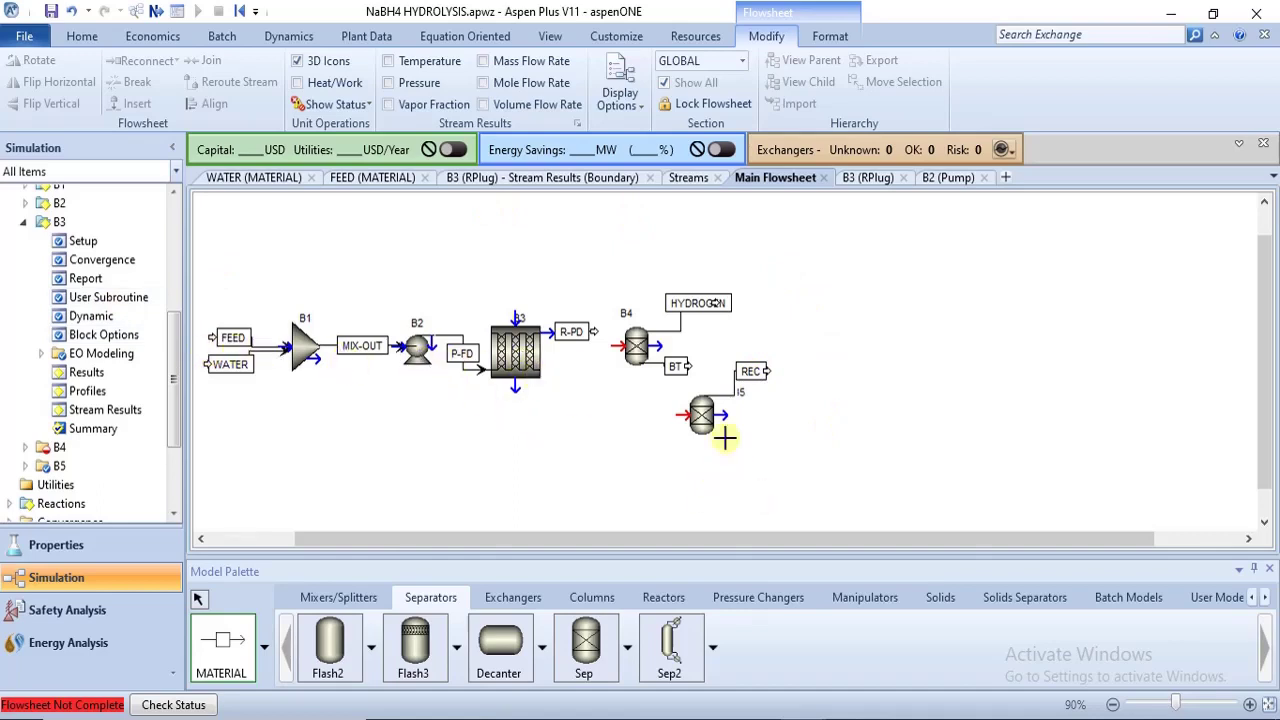
Step: Add a second material product stream named BT-PD to separator B5 and end stream insertion
click(724, 436)
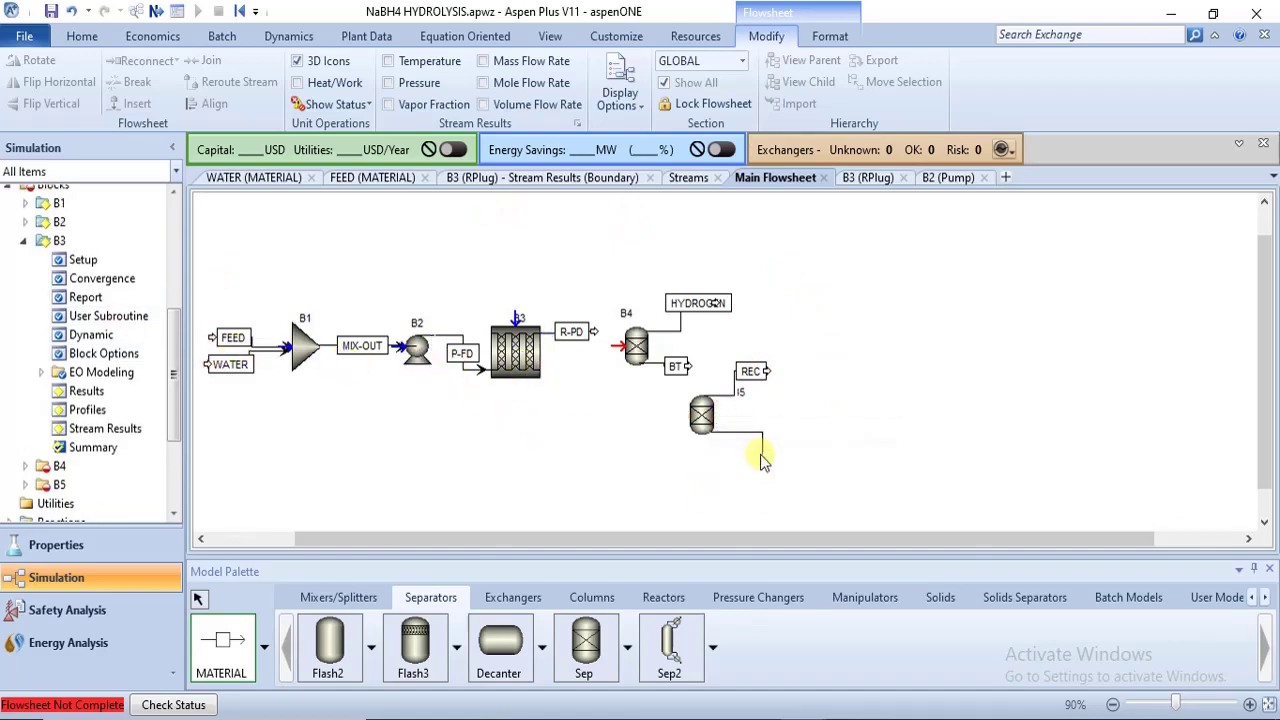
click(758, 442)
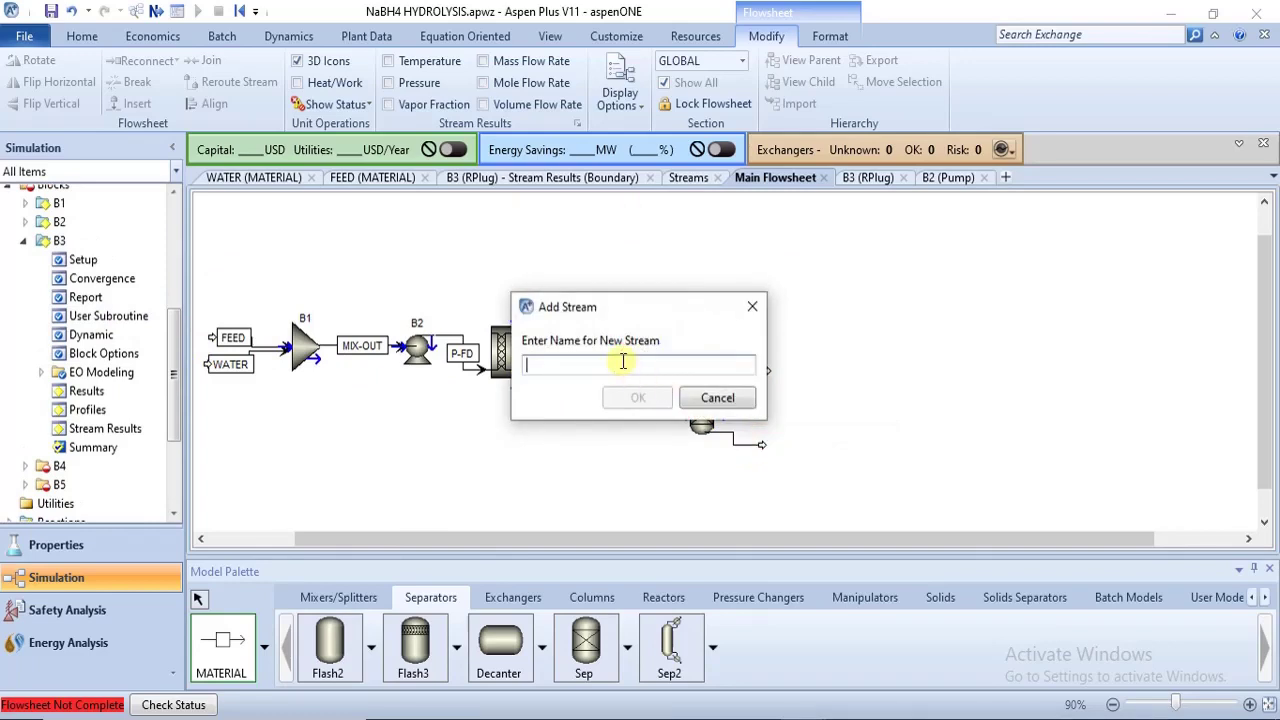
text(BT-PD)
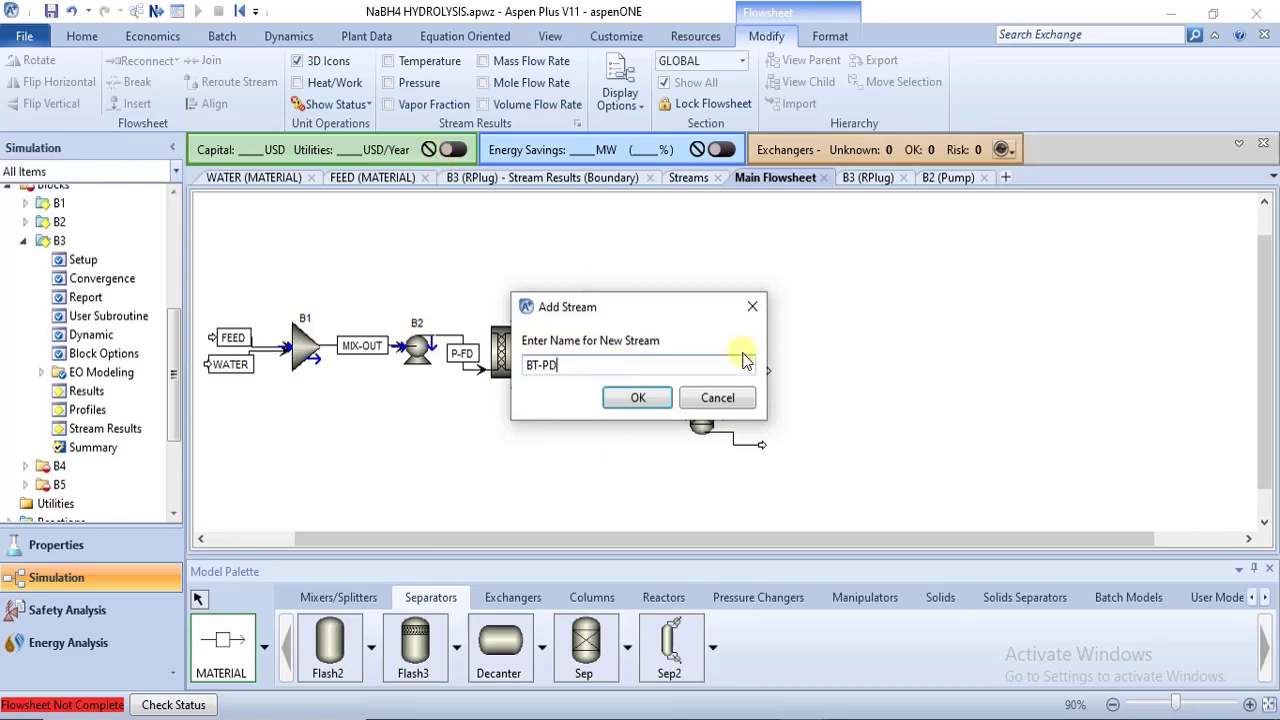
click(658, 395)
key(Escape)
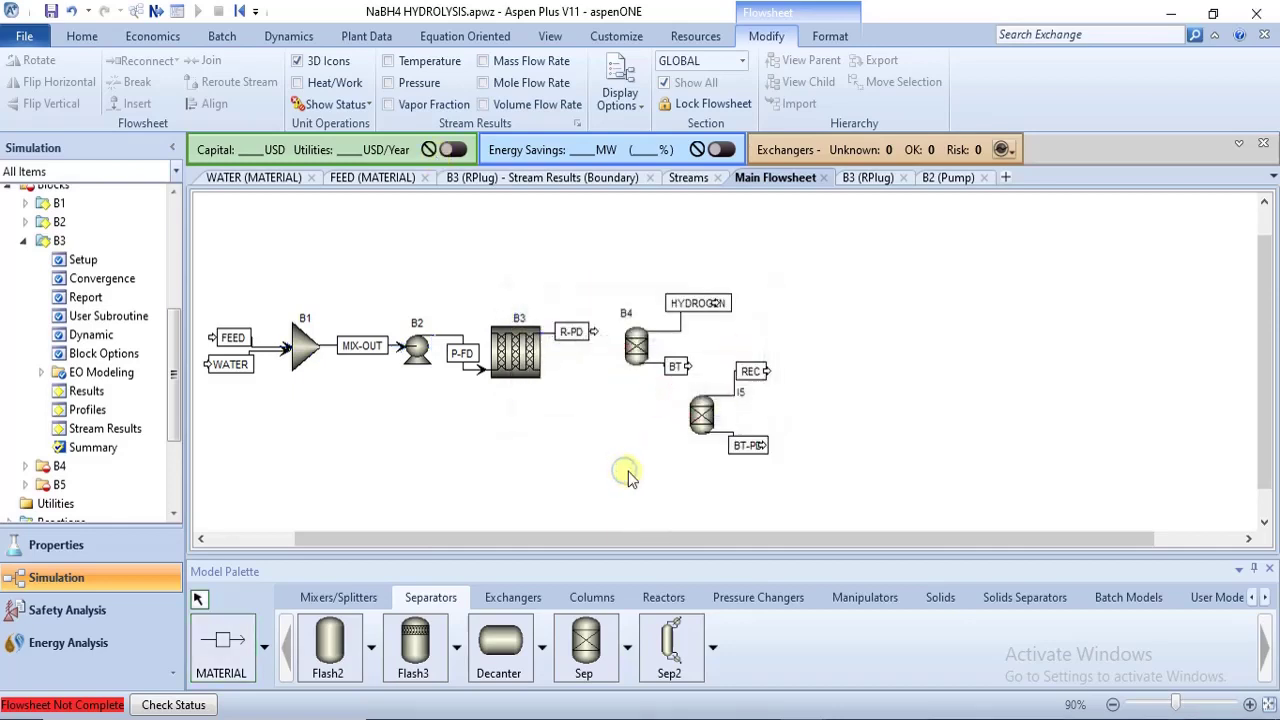
Step: Lengthen B5's product streams, move the BT-PD outlet to the underside of B5, and shift the BT-PD label closer to the block
mouse_move(770, 374)
mouse_down()
mouse_move(757, 372)
mouse_move(783, 403)
mouse_move(731, 381)
mouse_move(765, 368)
mouse_move(755, 386)
mouse_up()
click(789, 406)
drag(765, 450, 735, 449)
click(871, 432)
click(722, 440)
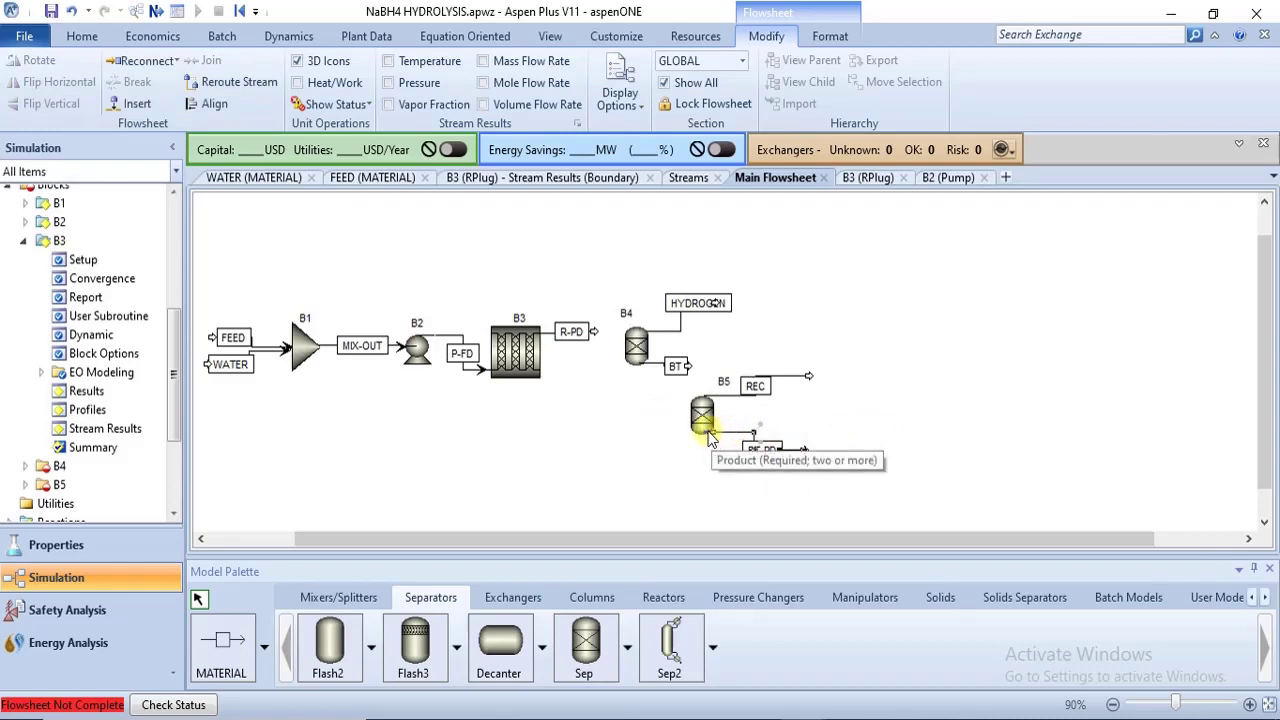
click(706, 437)
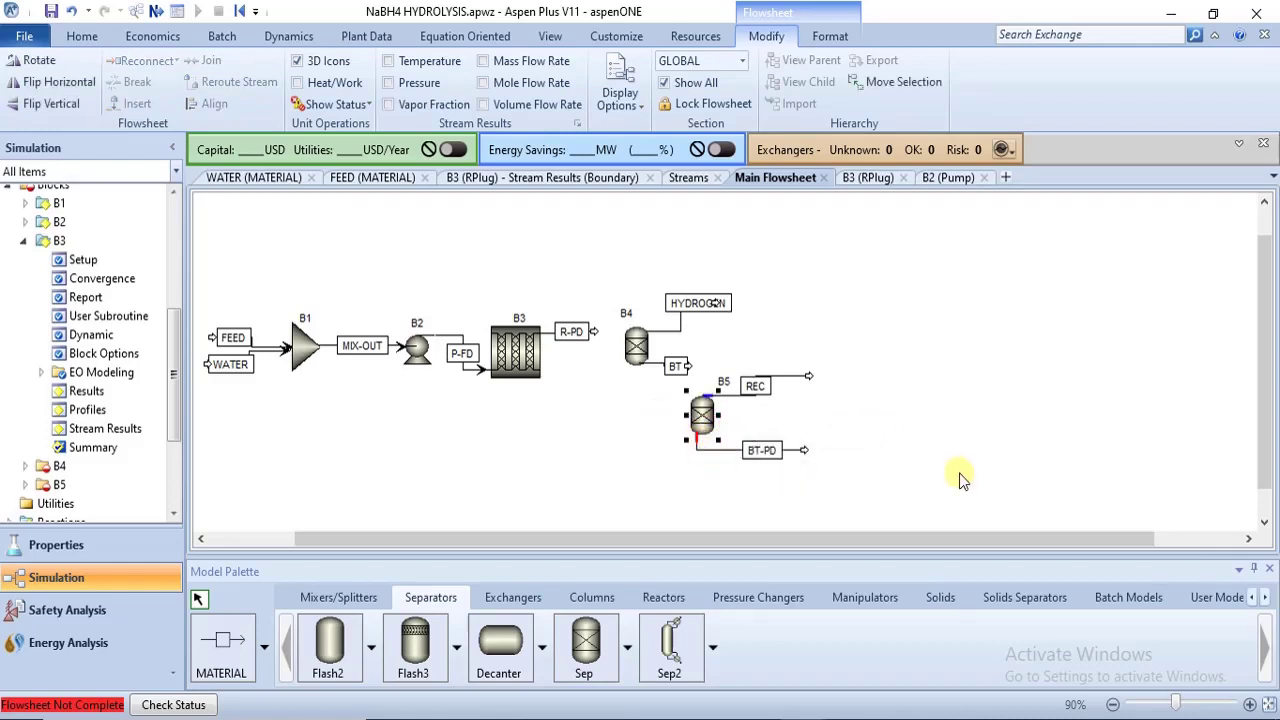
drag(760, 450, 724, 450)
click(840, 434)
Step: Move the REC outlet to the top of separator B5 and shift the REC label slightly towards the block
click(716, 398)
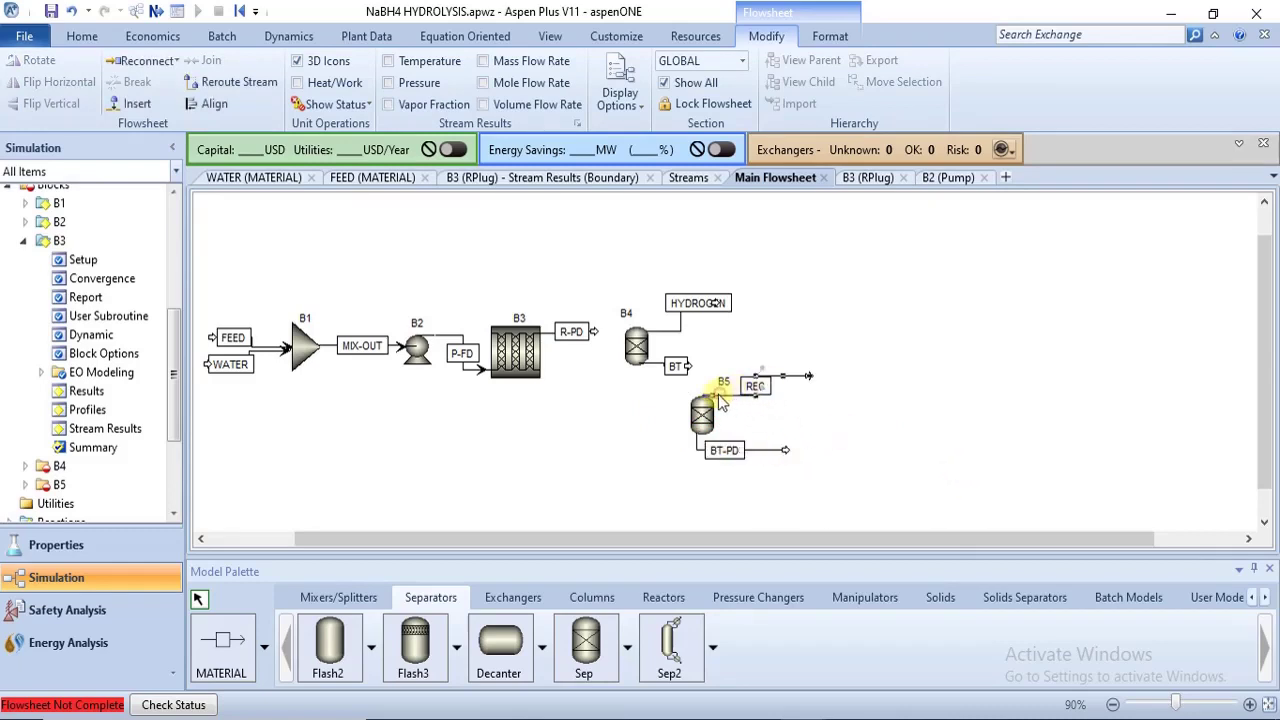
click(705, 400)
click(748, 382)
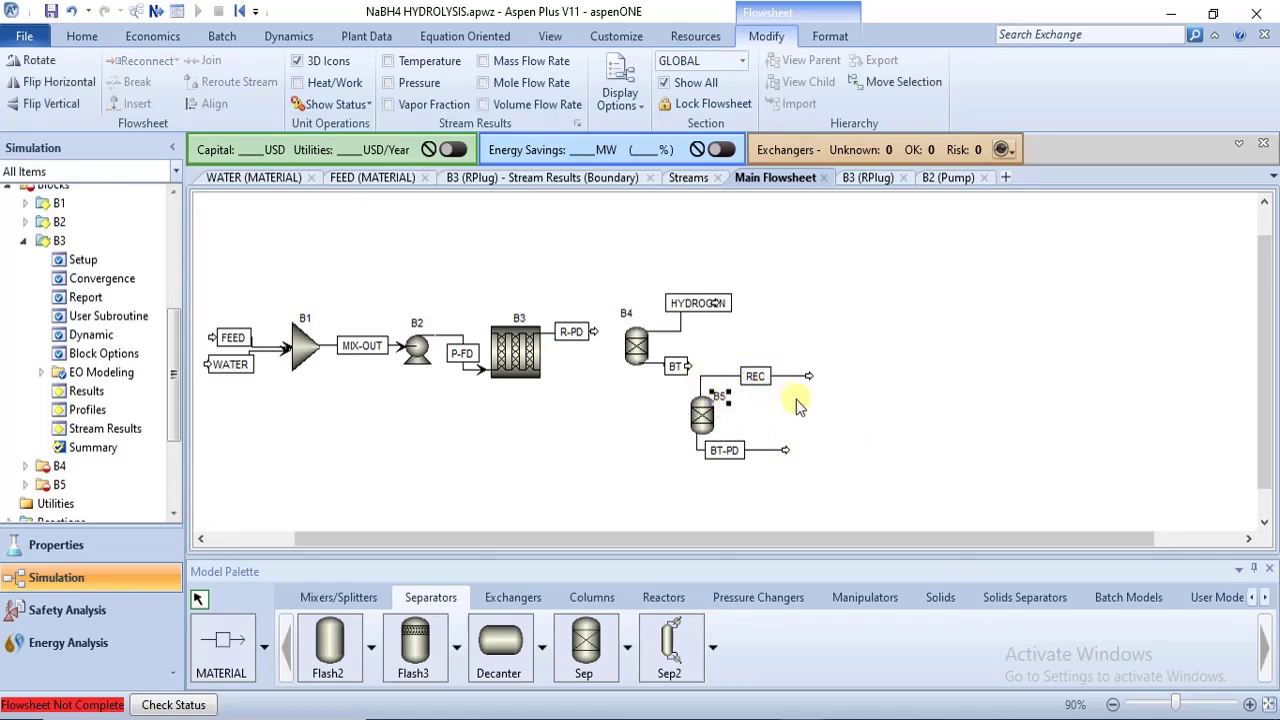
click(834, 321)
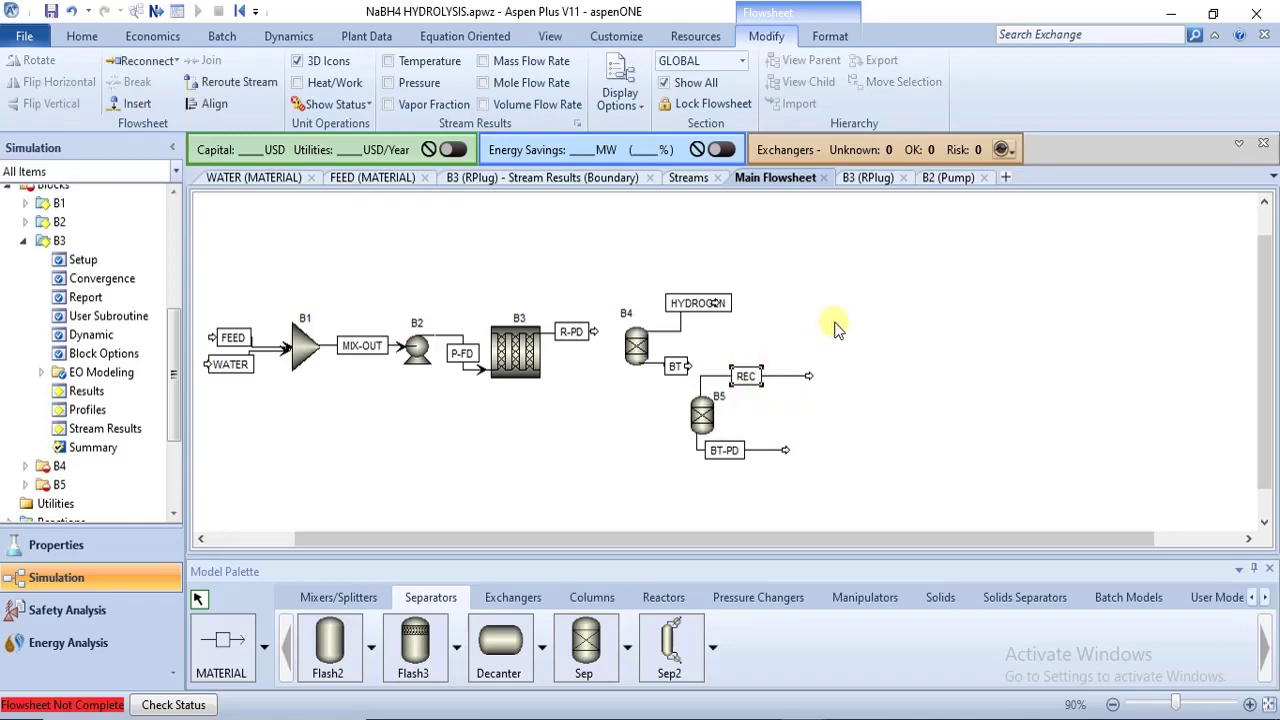
Step: Reroute B4's product streams so HYDROGEN leaves from the top of the block and BT from its underside
click(646, 376)
click(672, 377)
click(640, 370)
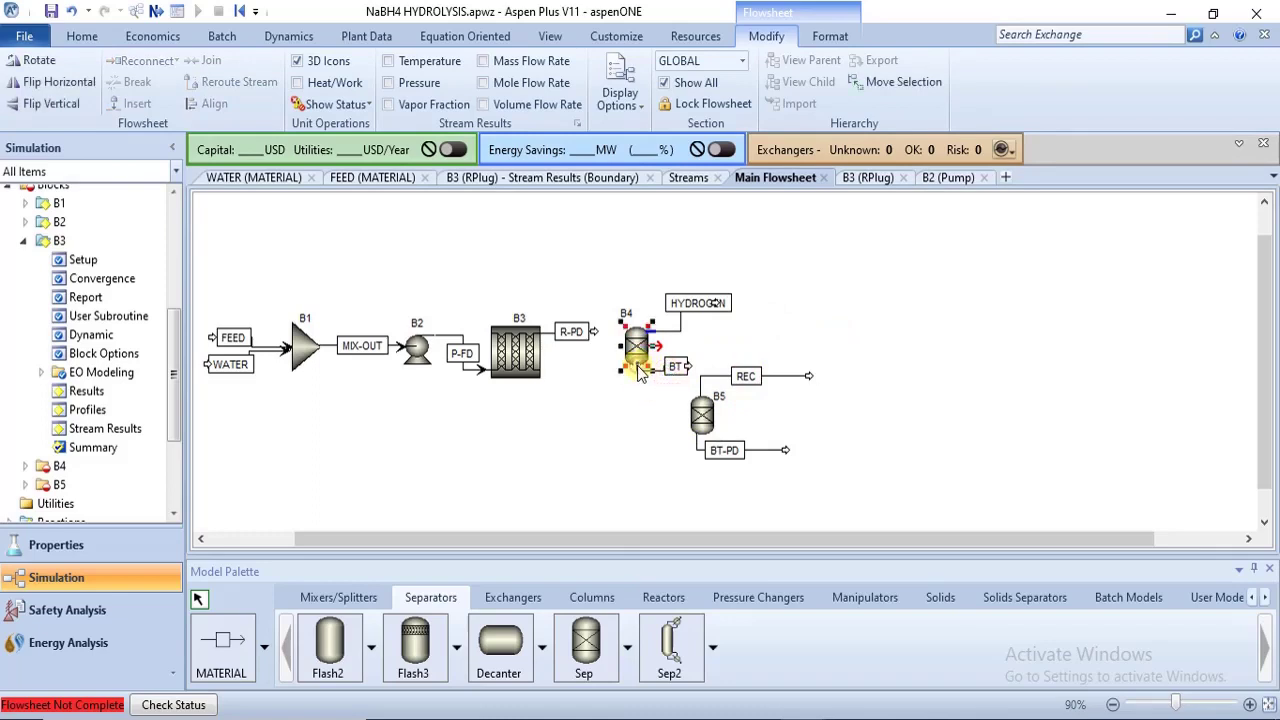
click(644, 366)
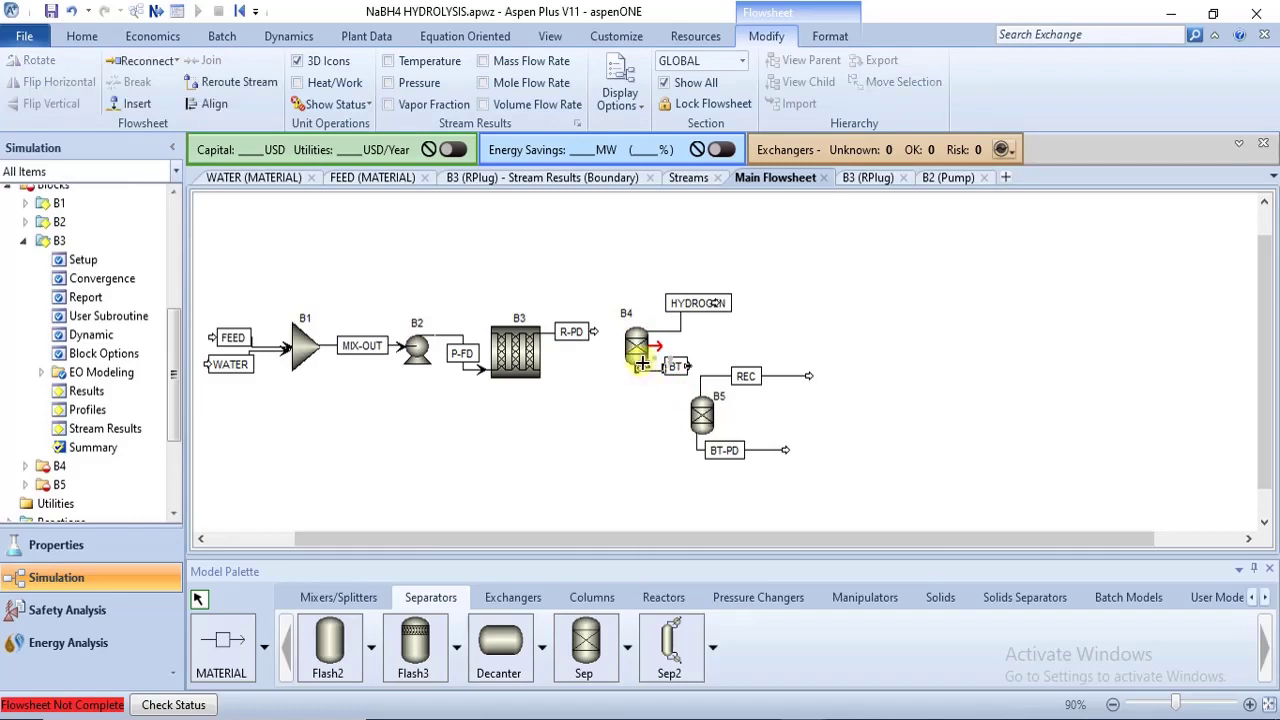
drag(642, 365, 665, 351)
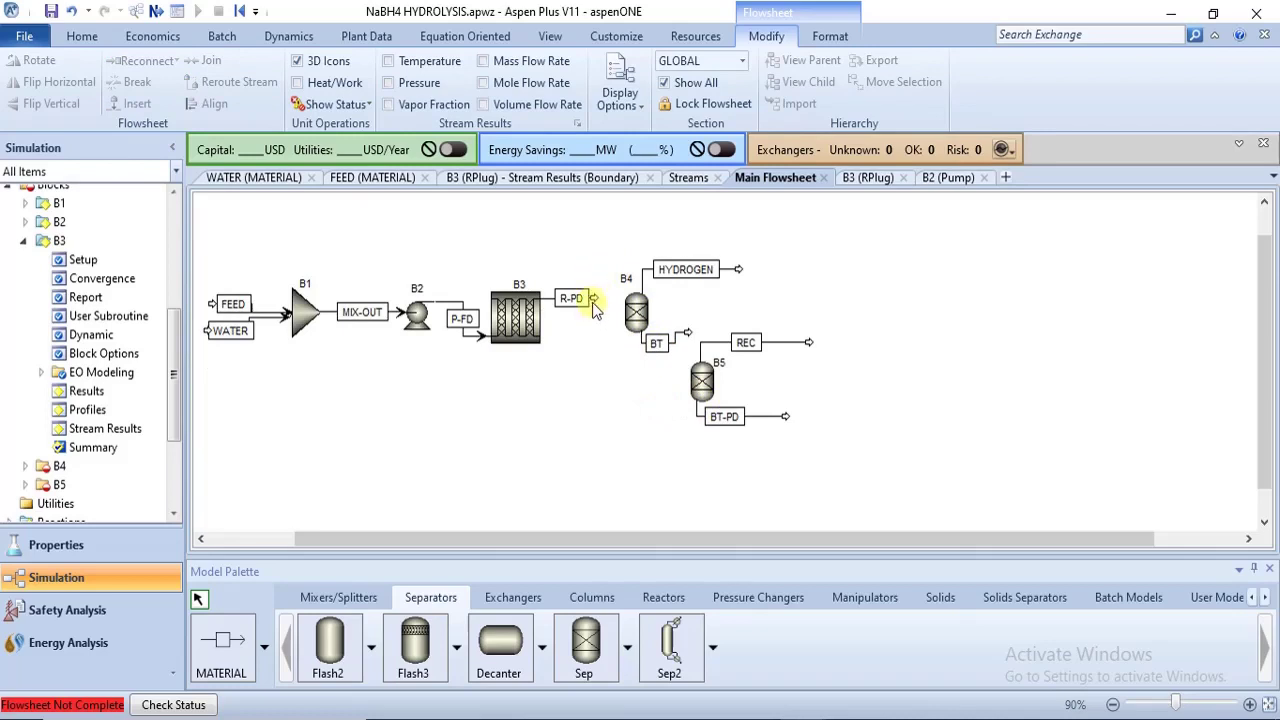
Step: Connect stream R-PD to the inlet of B4, align it into a straight line, and centre its label between B3 and B4
drag(595, 297, 613, 313)
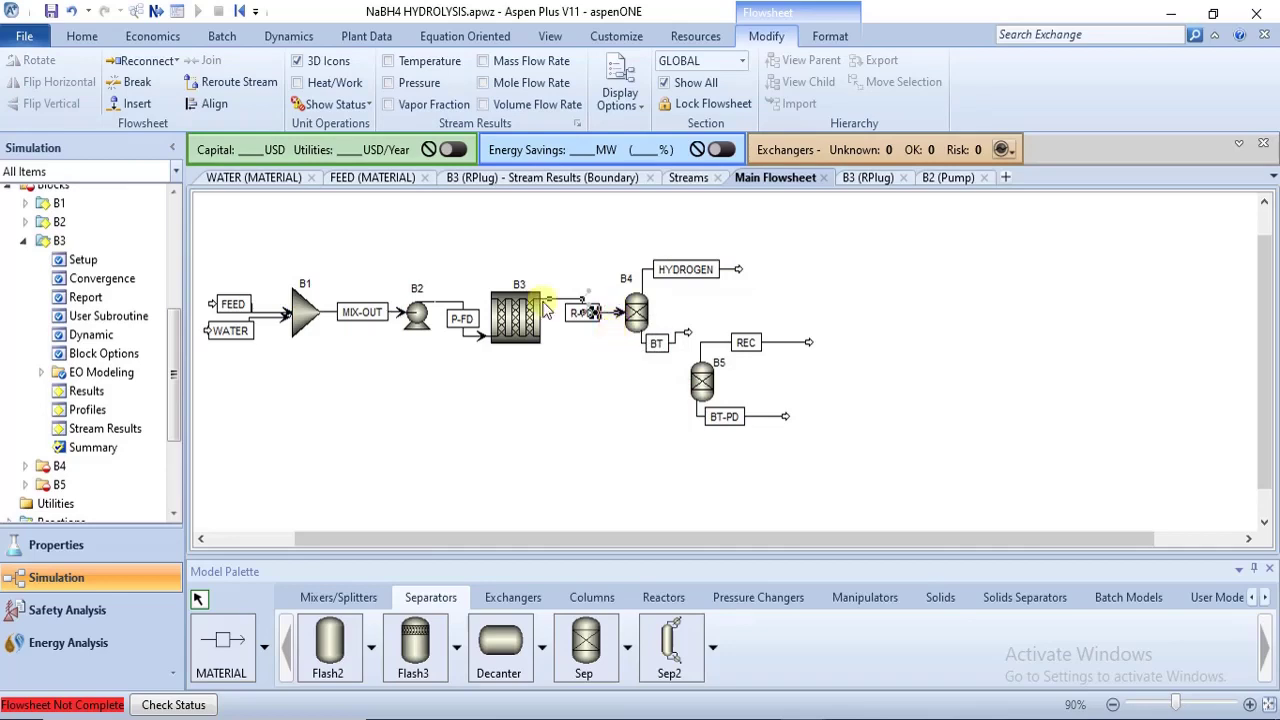
click(203, 104)
click(633, 417)
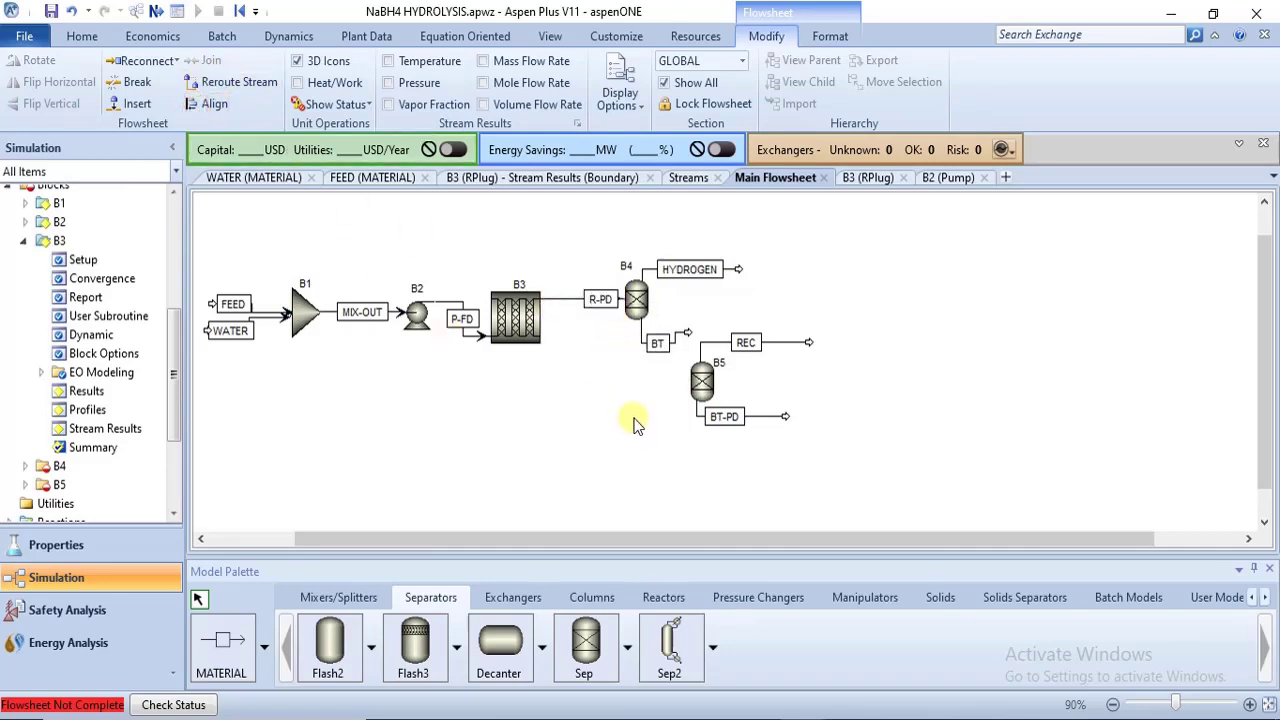
click(575, 300)
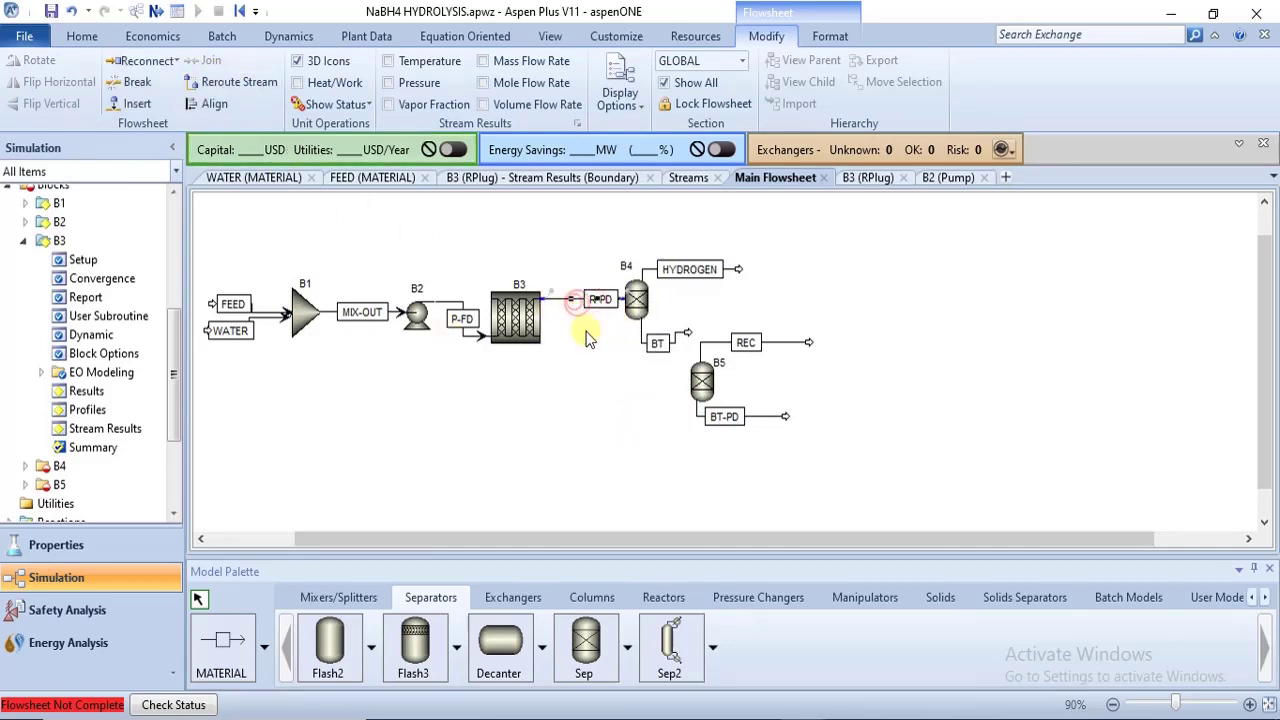
drag(598, 300, 576, 300)
click(606, 345)
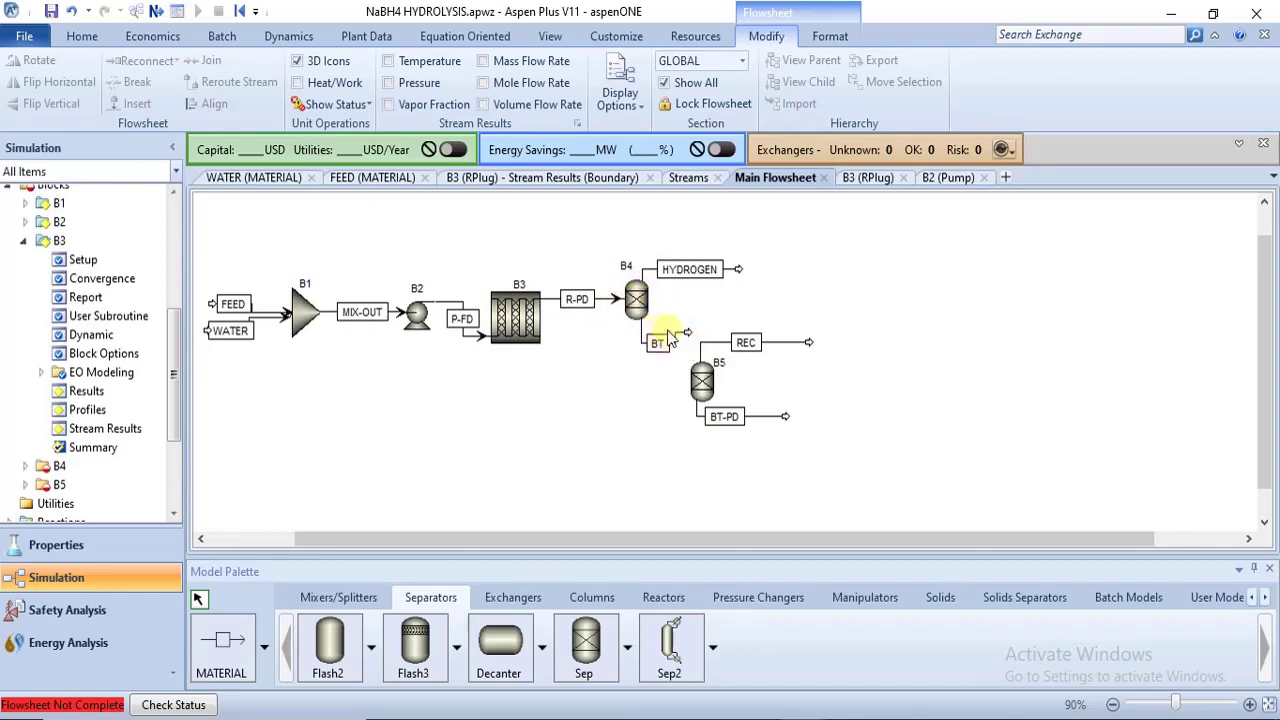
Step: Connect stream BT to the inlet of separator B5 and adjust the BT-PD and REC label positions along their lines
drag(689, 334, 641, 347)
drag(710, 417, 738, 424)
click(727, 452)
drag(758, 343, 748, 343)
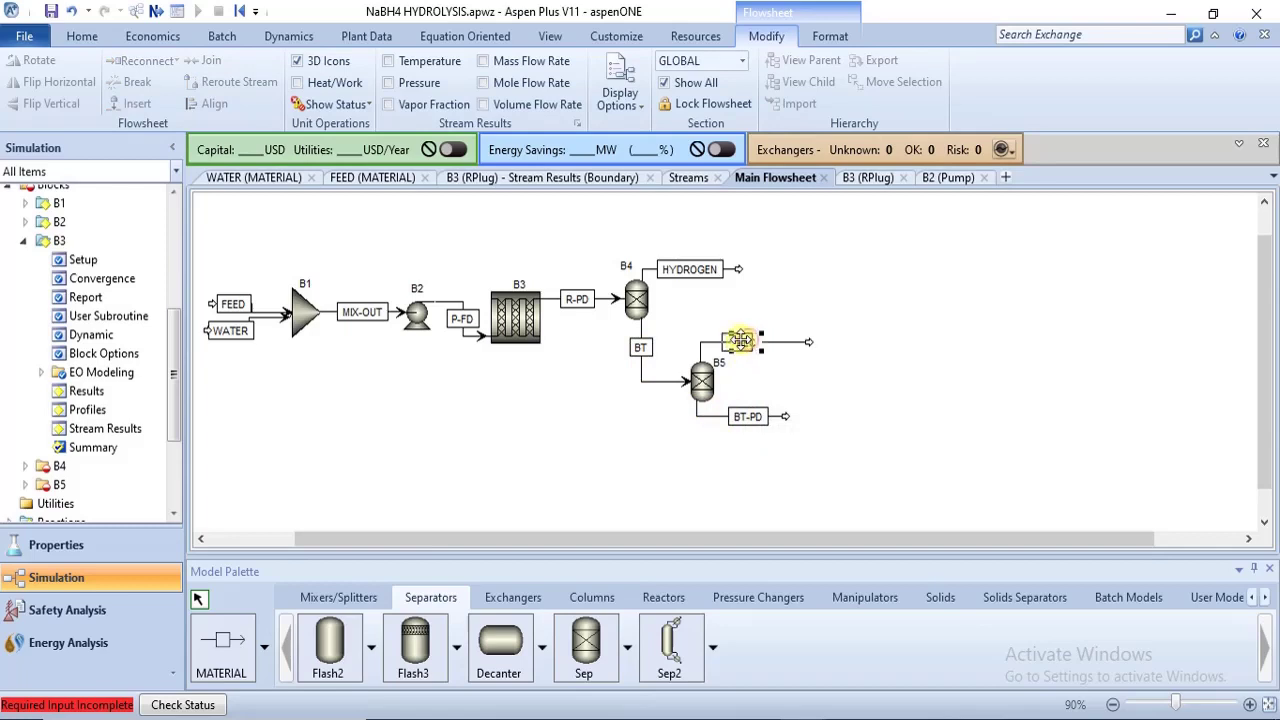
Step: Shorten the REC stream's outlet line and reposition its label midway between separator B5 and the stream's arrowhead
click(806, 342)
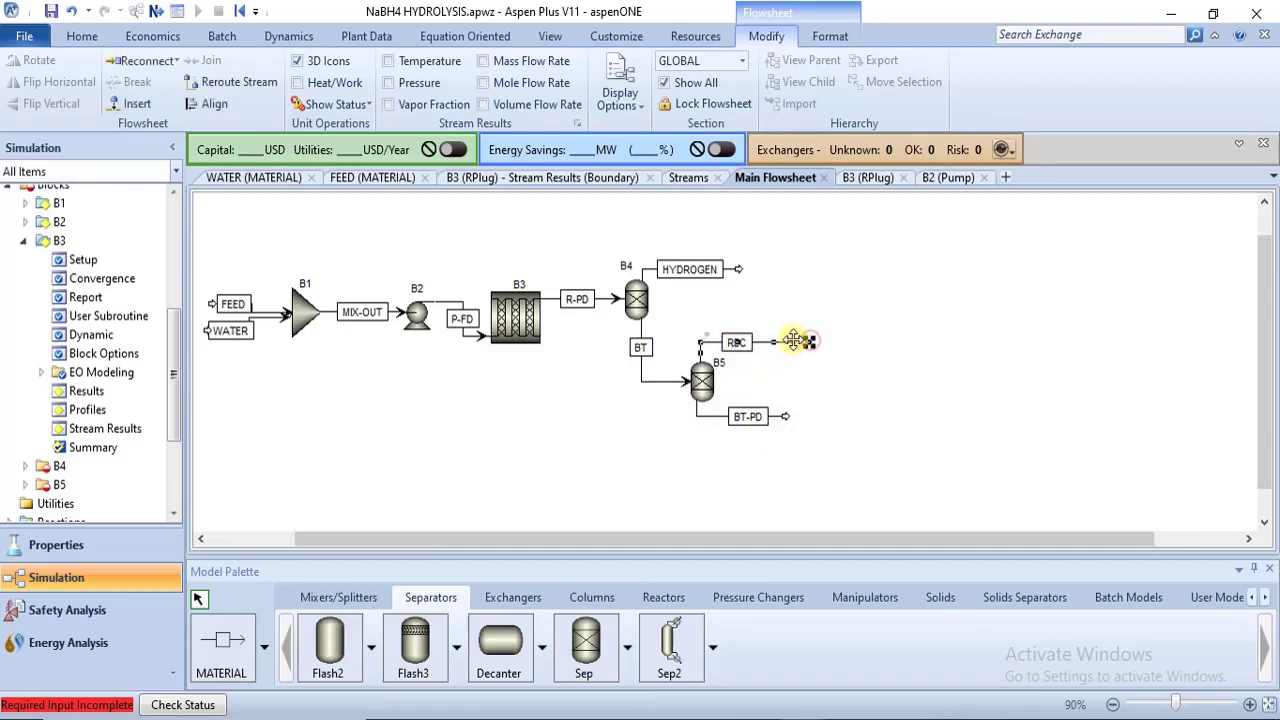
drag(806, 341, 737, 351)
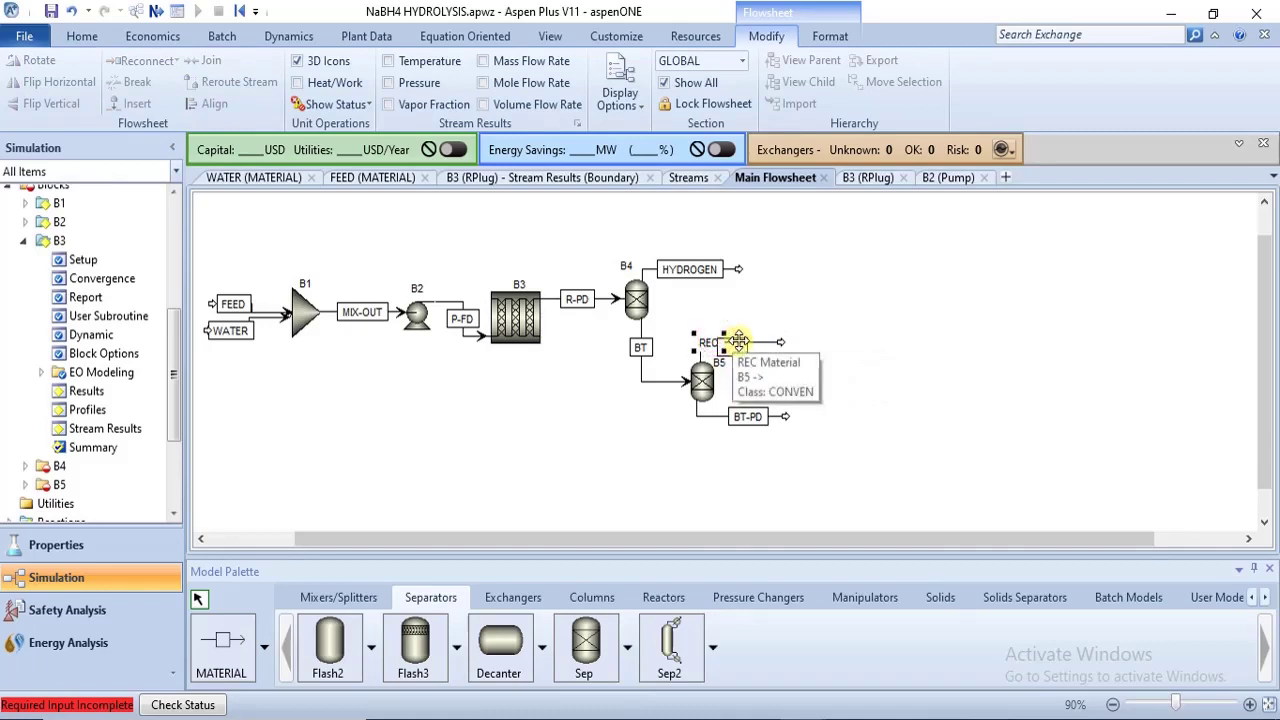
drag(726, 338, 750, 341)
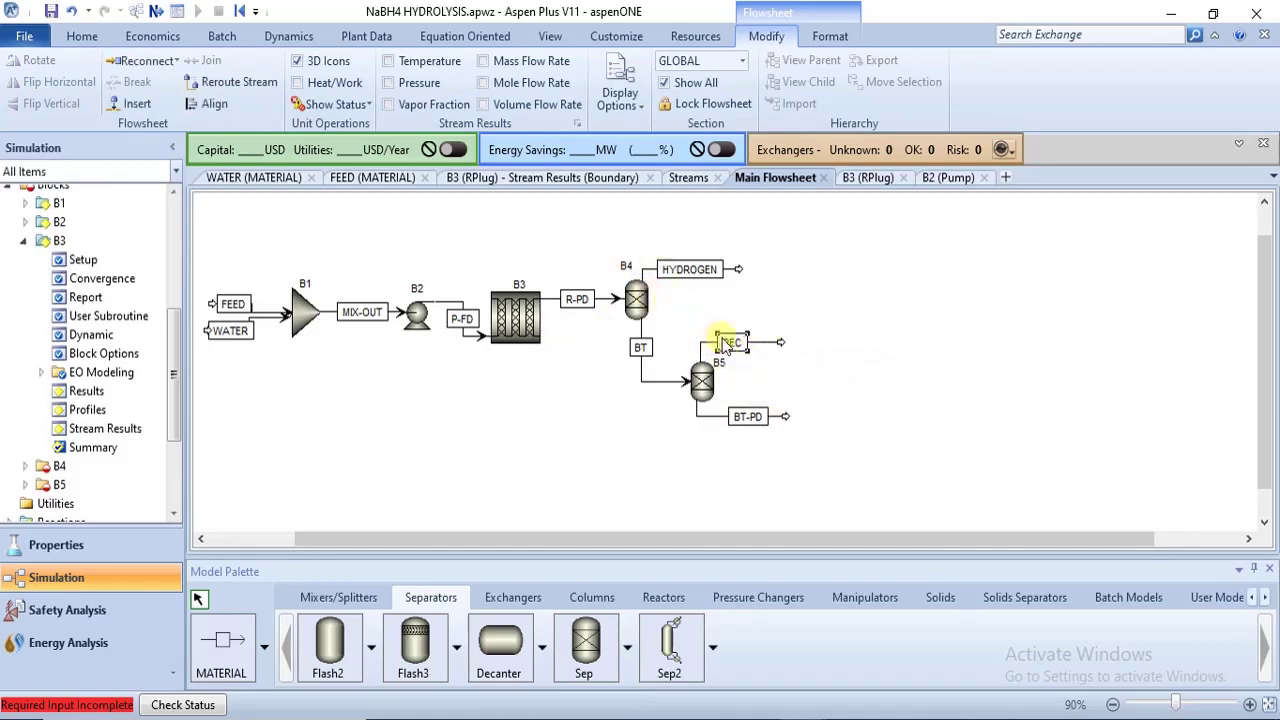
drag(722, 338, 732, 339)
click(773, 270)
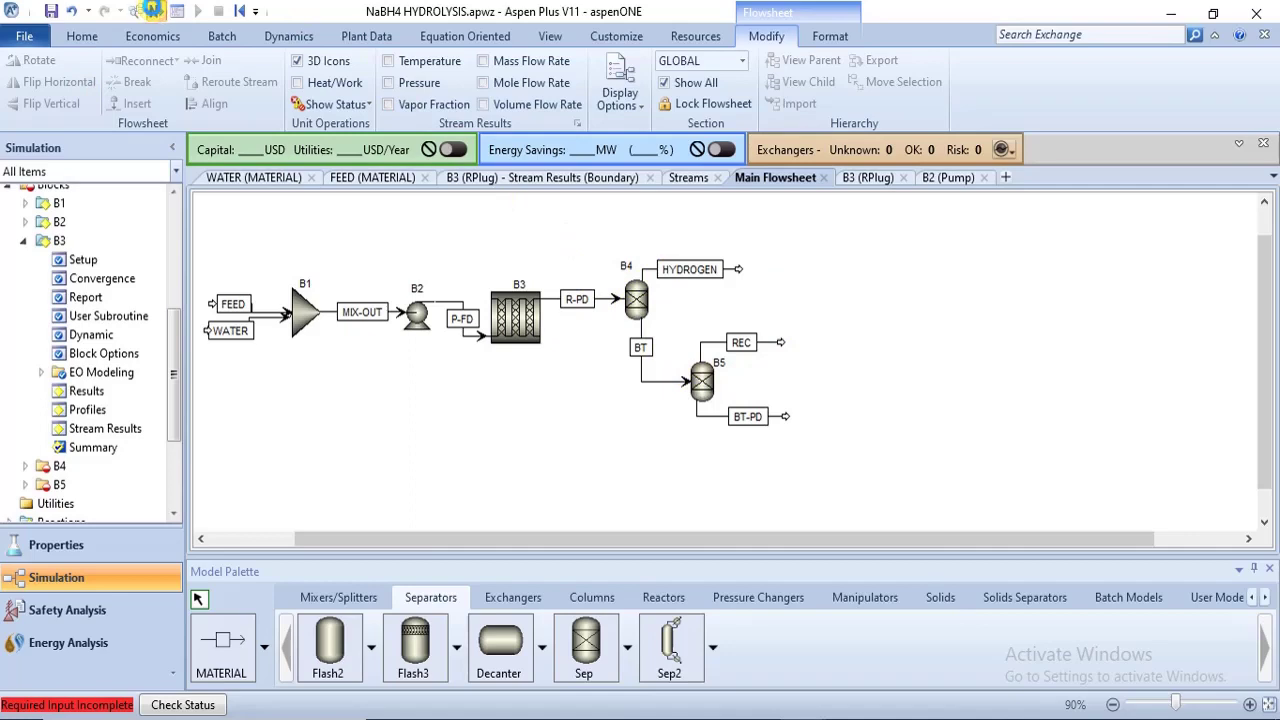
Step: Set the H2 split fraction to 1 for separator B4's HYDROGEN outlet stream, and close the block's input form
click(156, 11)
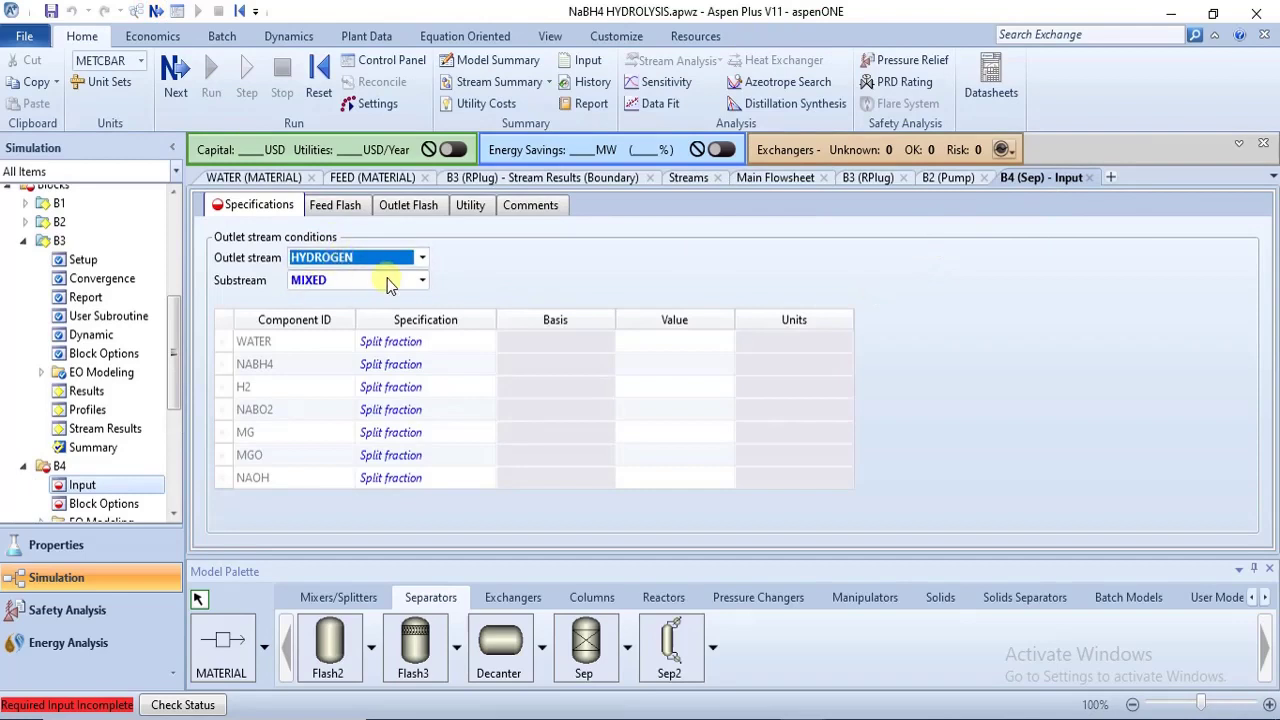
click(752, 177)
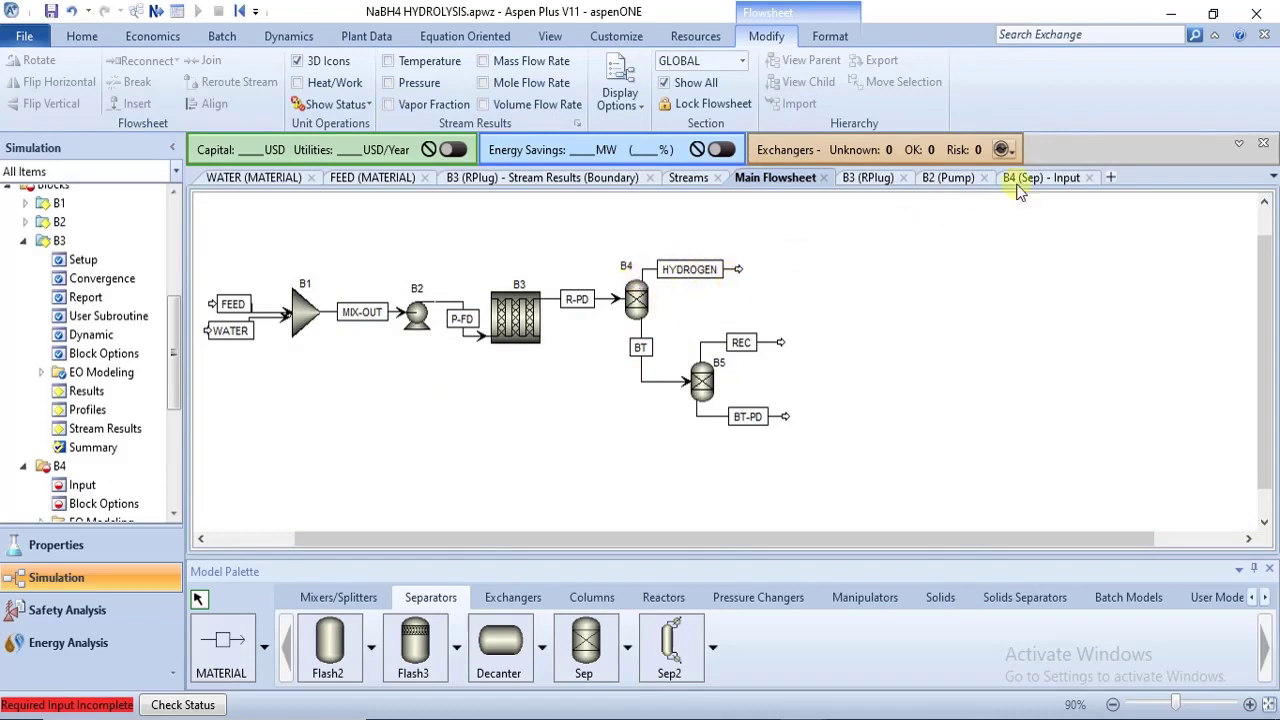
click(1050, 180)
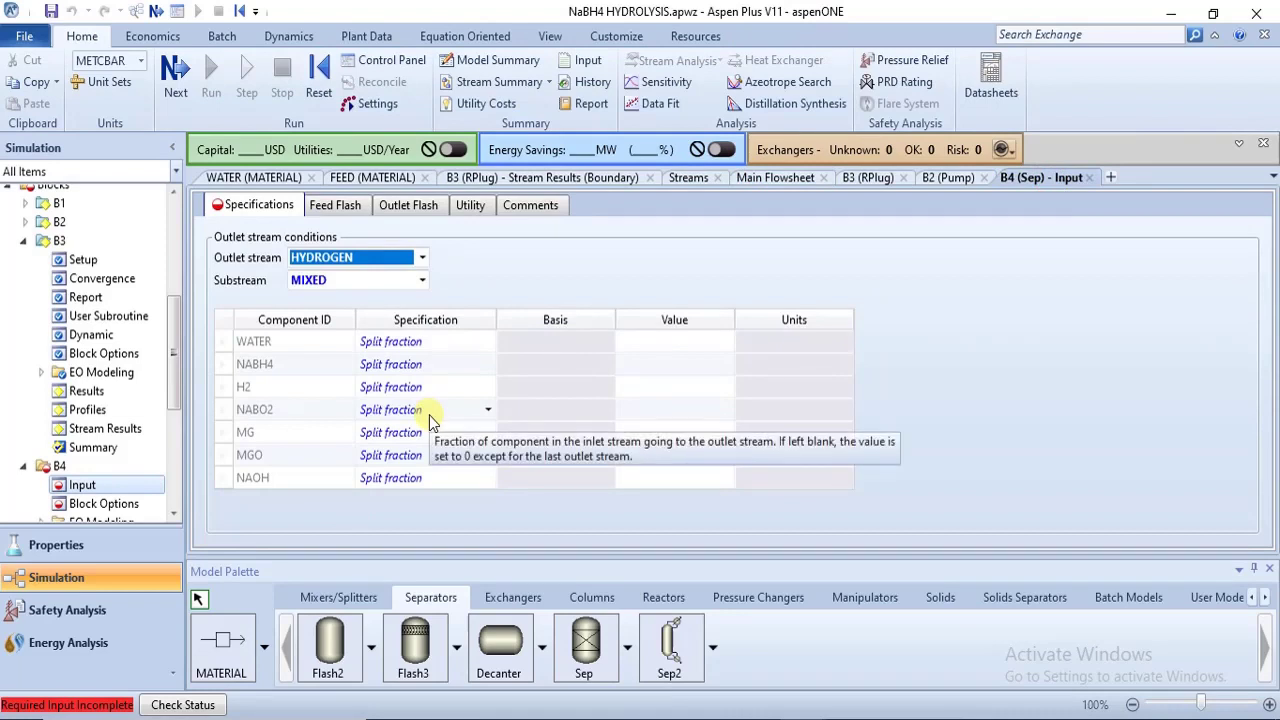
click(490, 342)
click(439, 363)
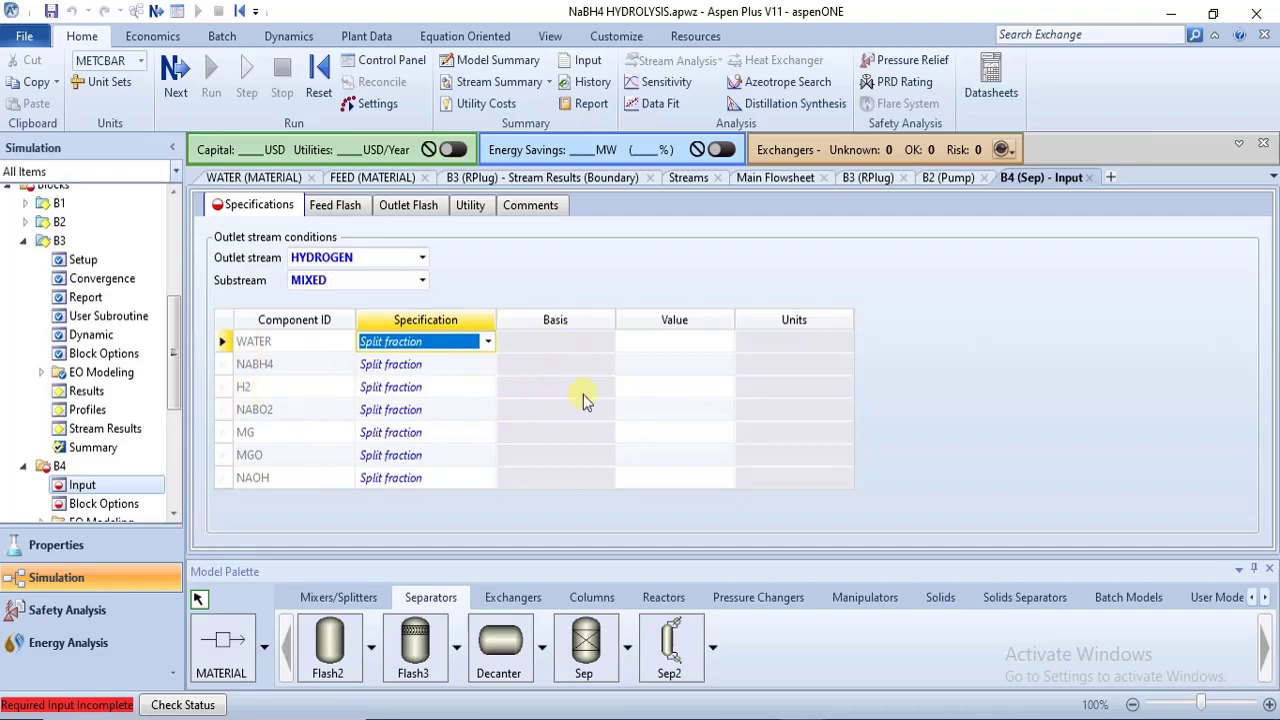
click(640, 396)
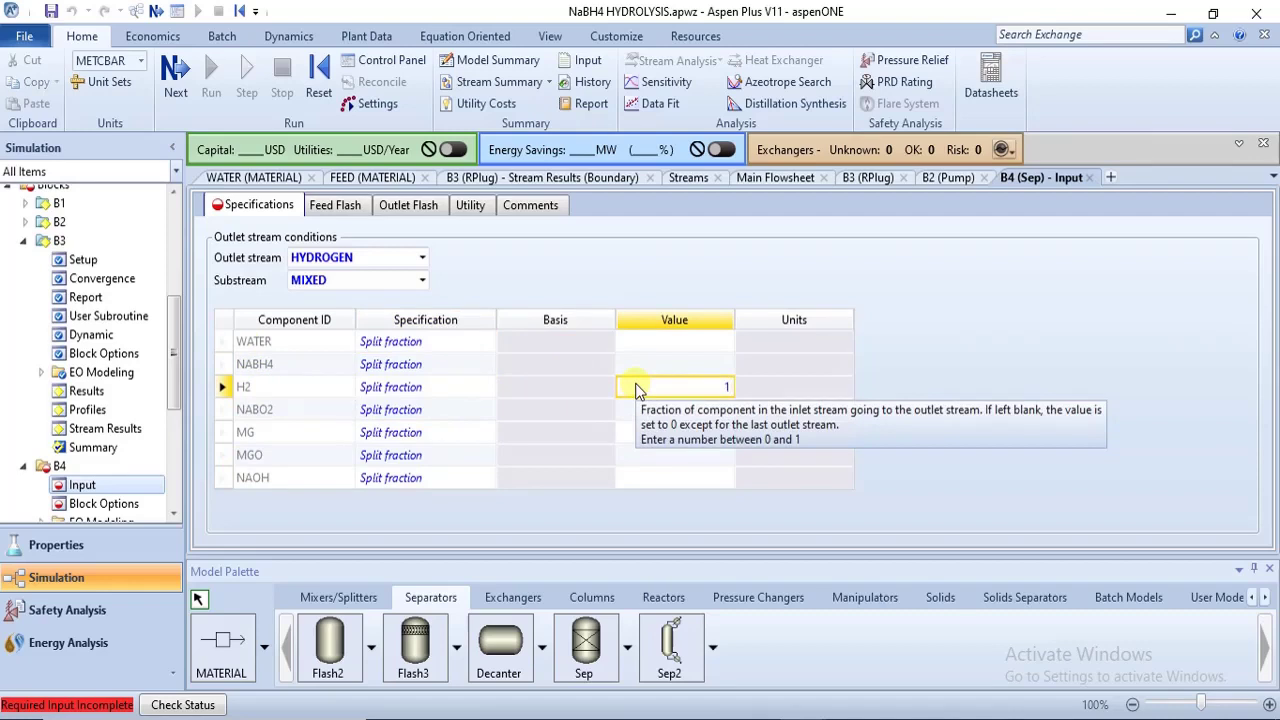
key(Return)
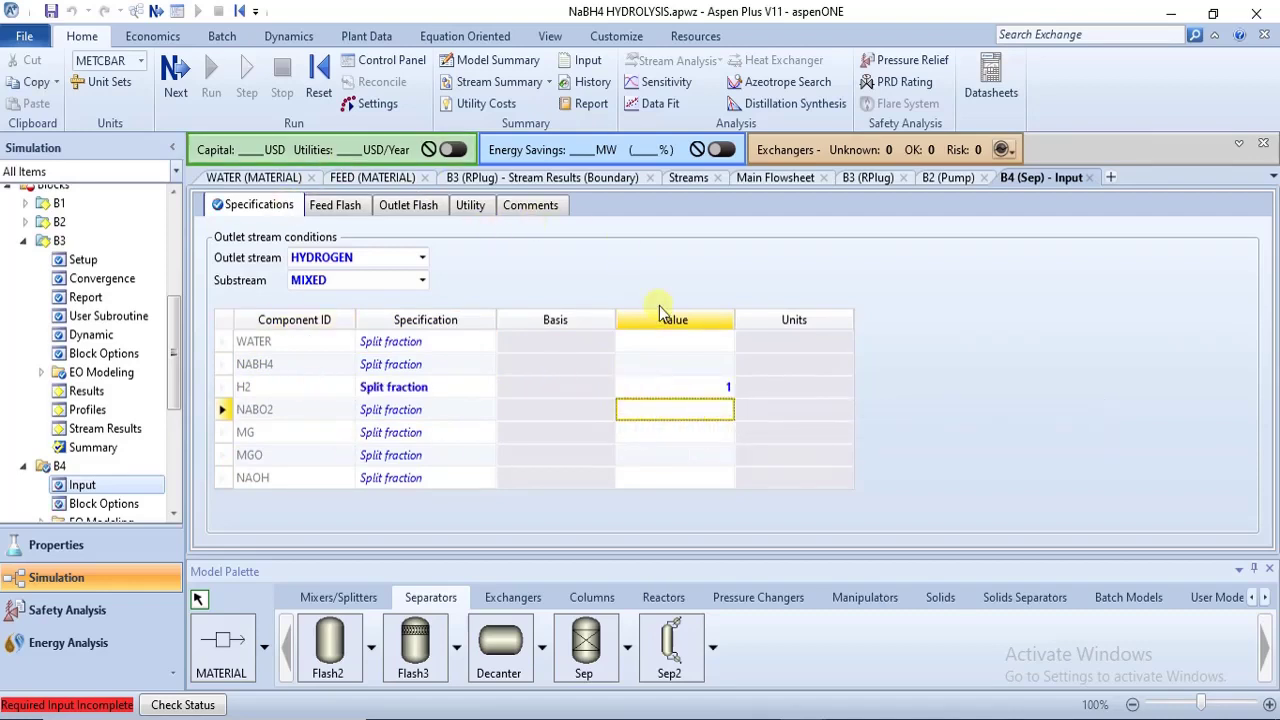
click(1089, 177)
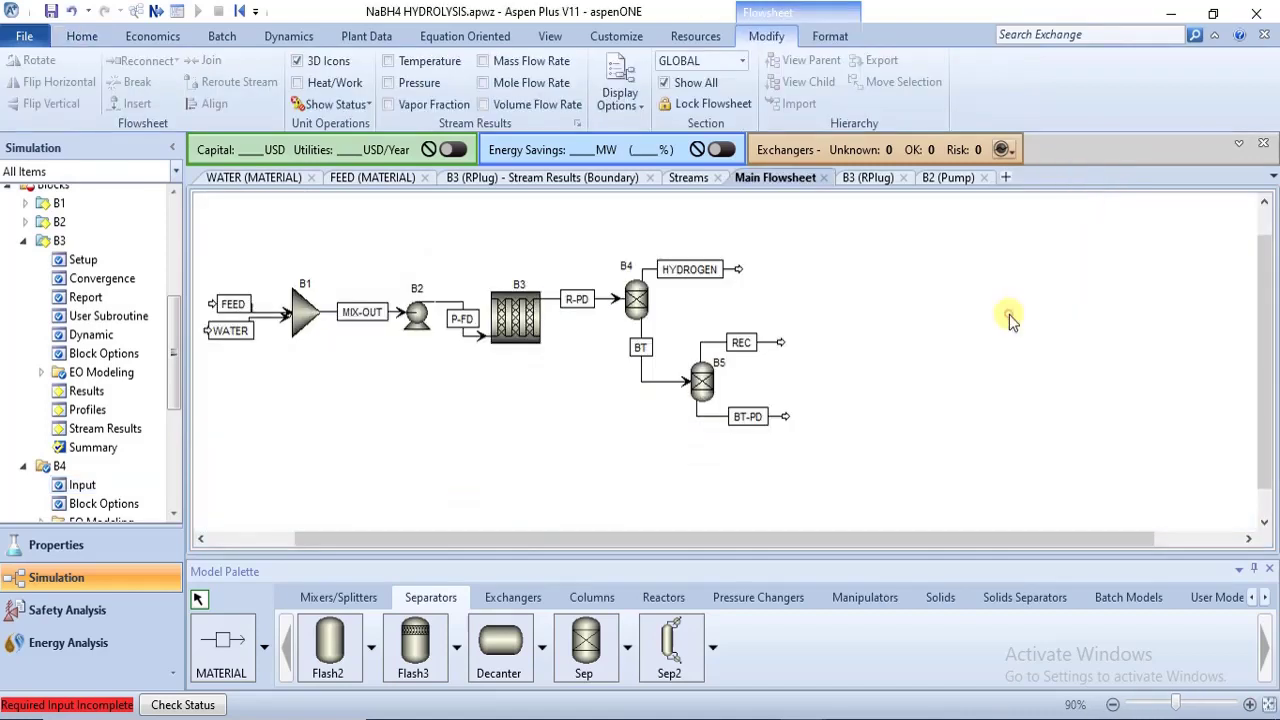
Step: Set the WATER and NABH4 split fractions to 0.8 for separator B5's REC outlet stream
click(151, 11)
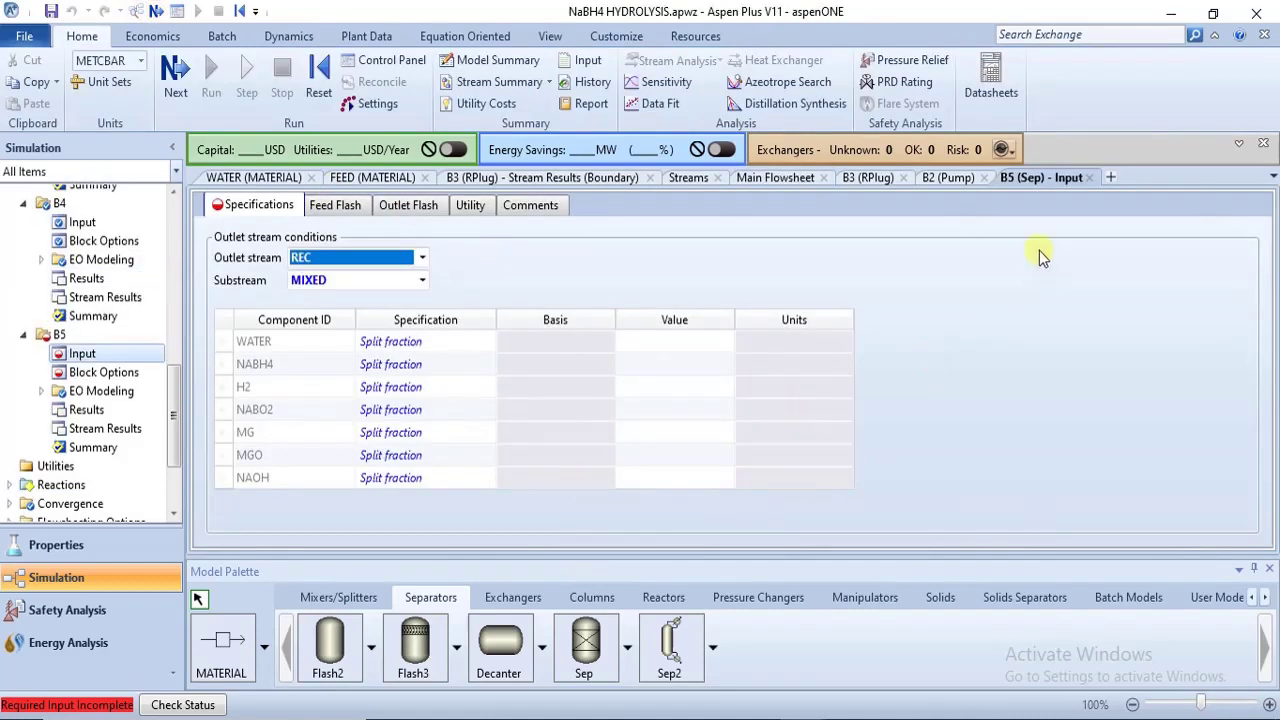
click(781, 177)
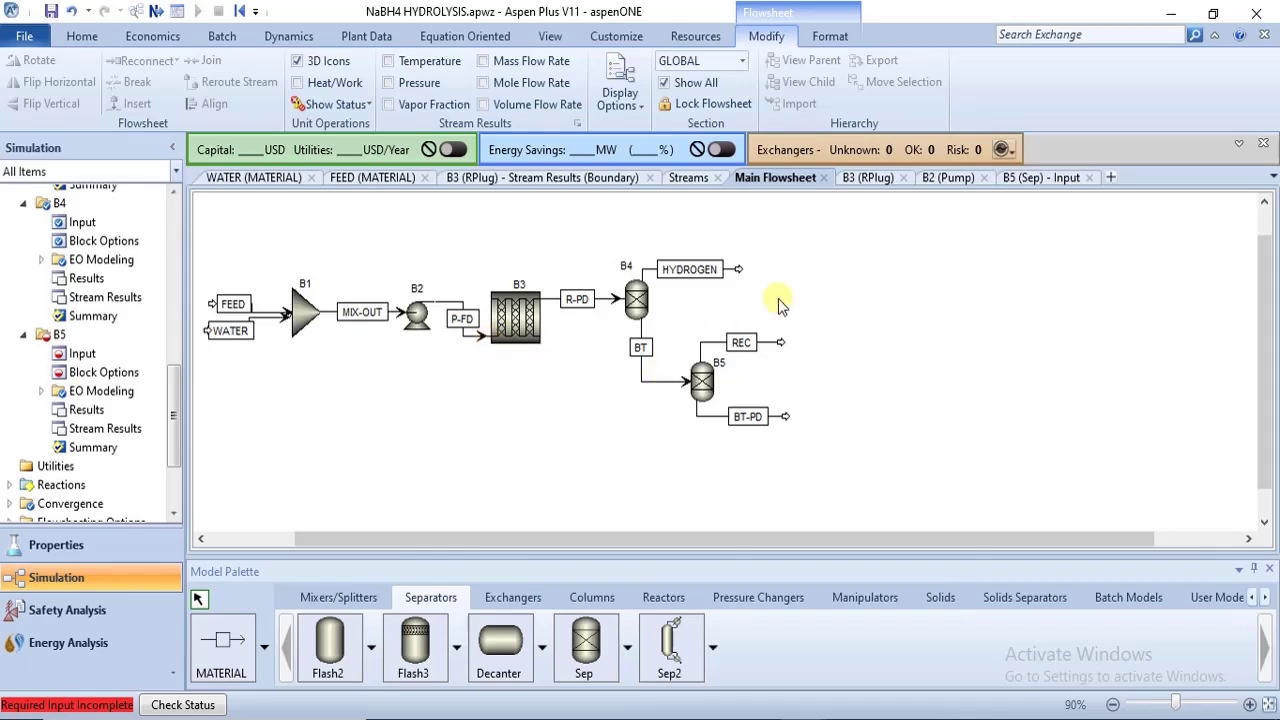
click(1043, 184)
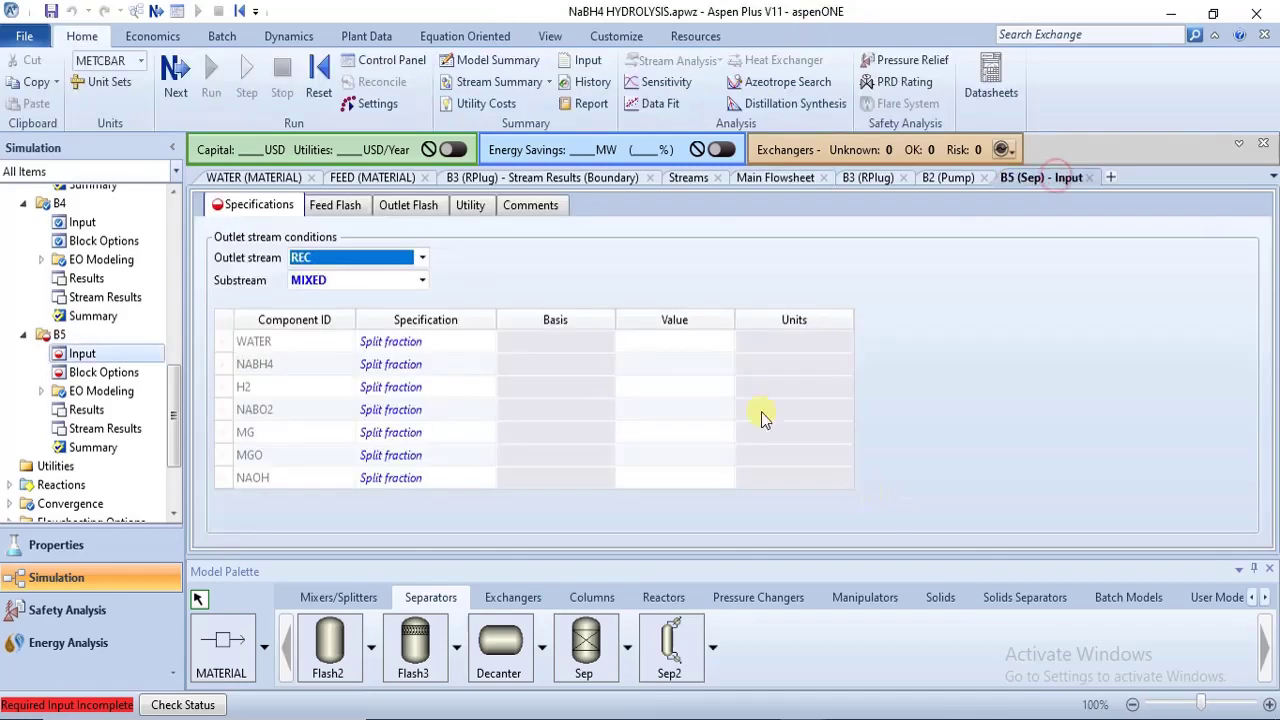
click(658, 340)
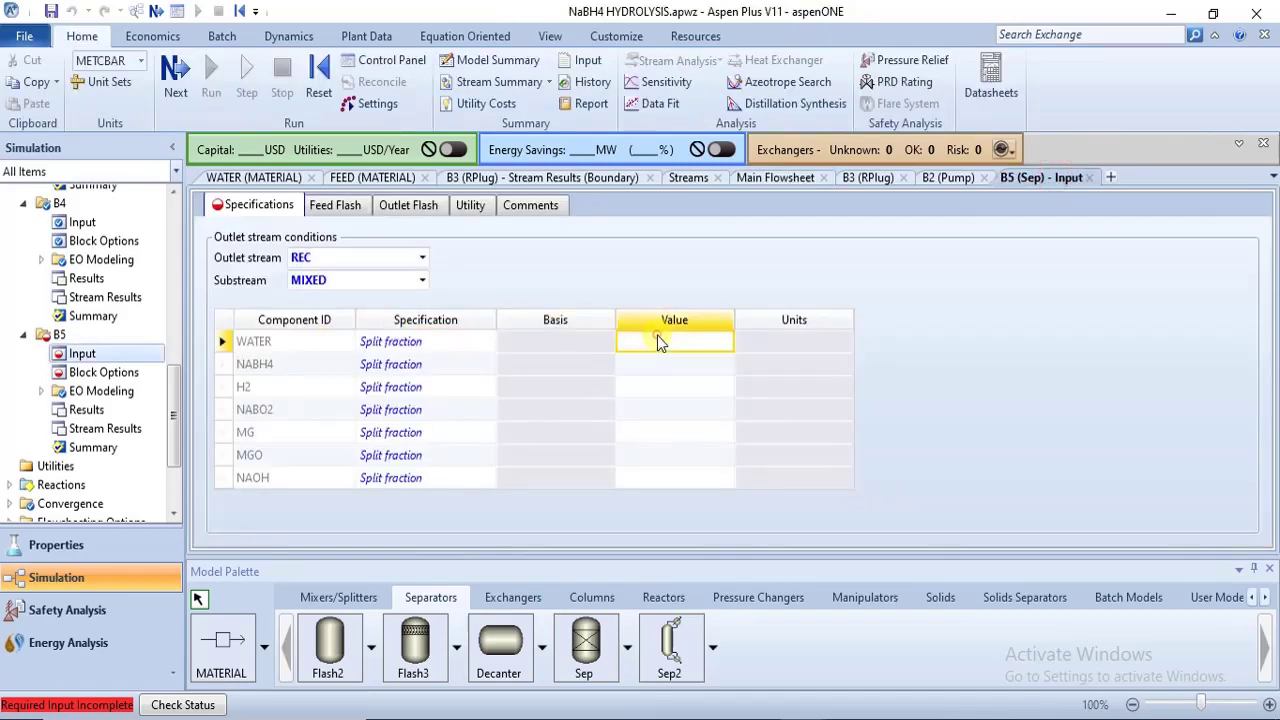
text(0.8)
key(Return)
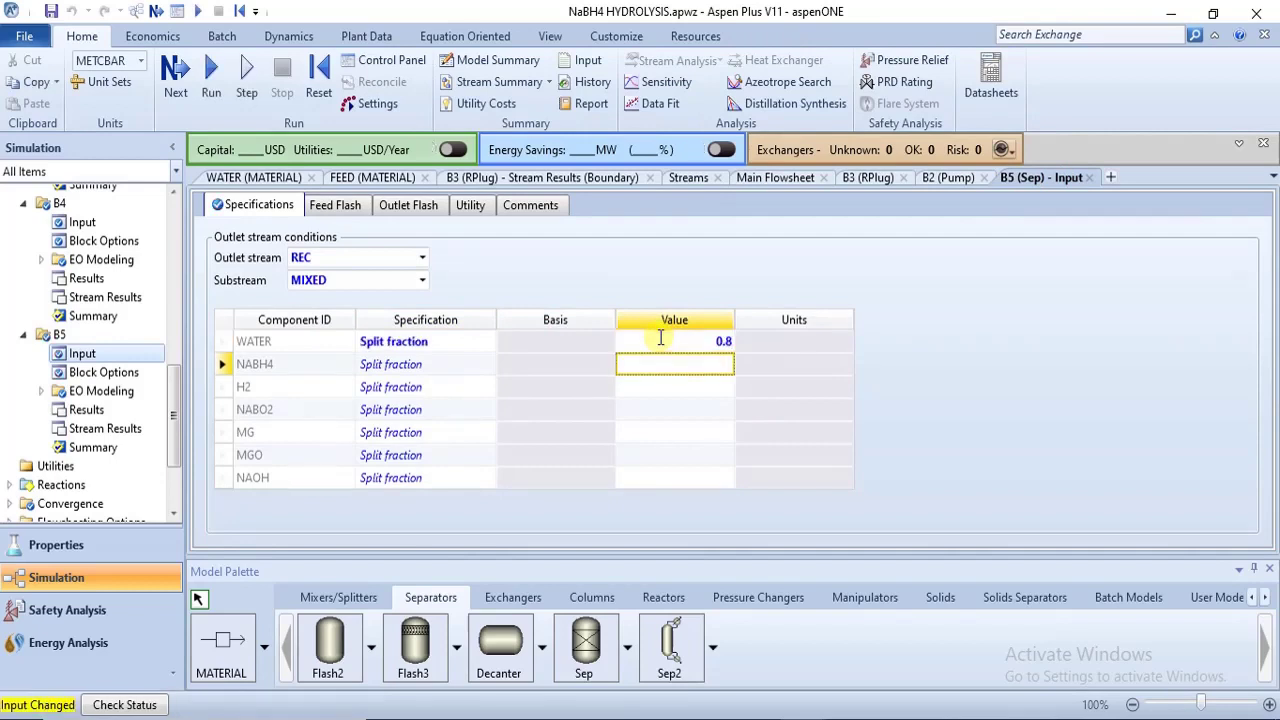
text(0.8)
key(Return)
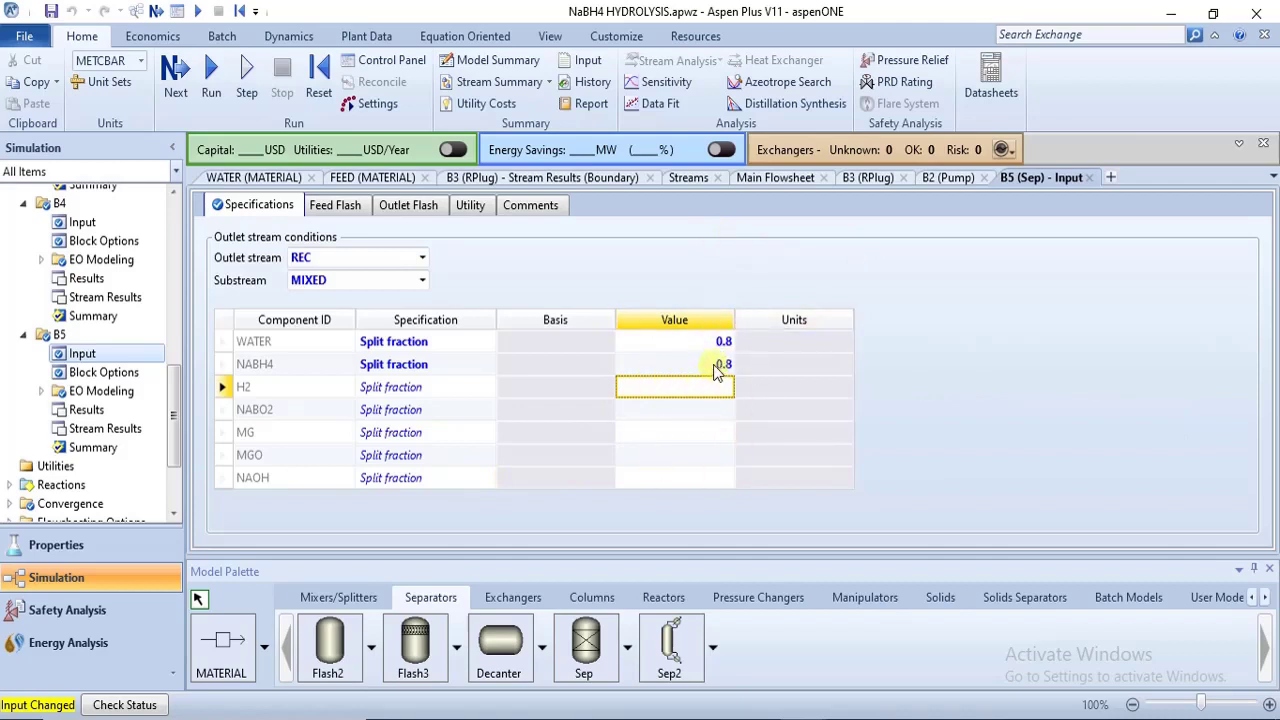
Step: Run the simulation with both separators specified, and check the run status and its summary
click(359, 182)
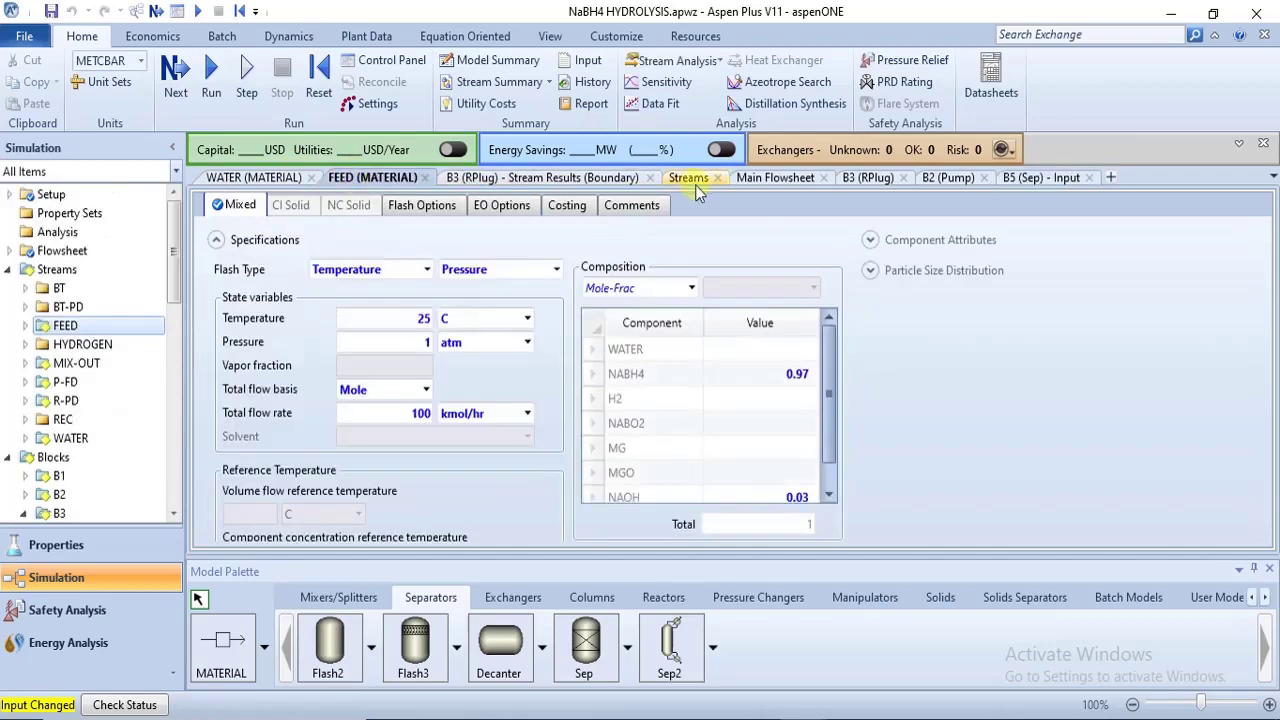
click(786, 180)
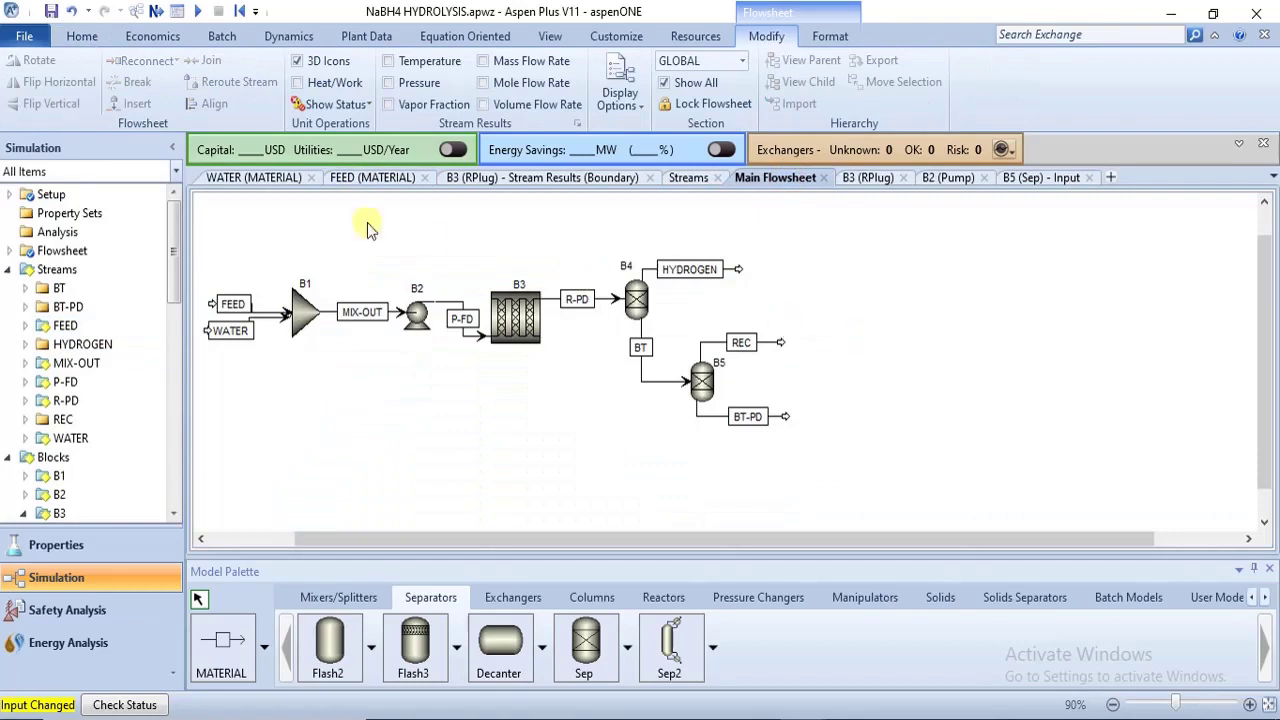
click(155, 11)
click(737, 409)
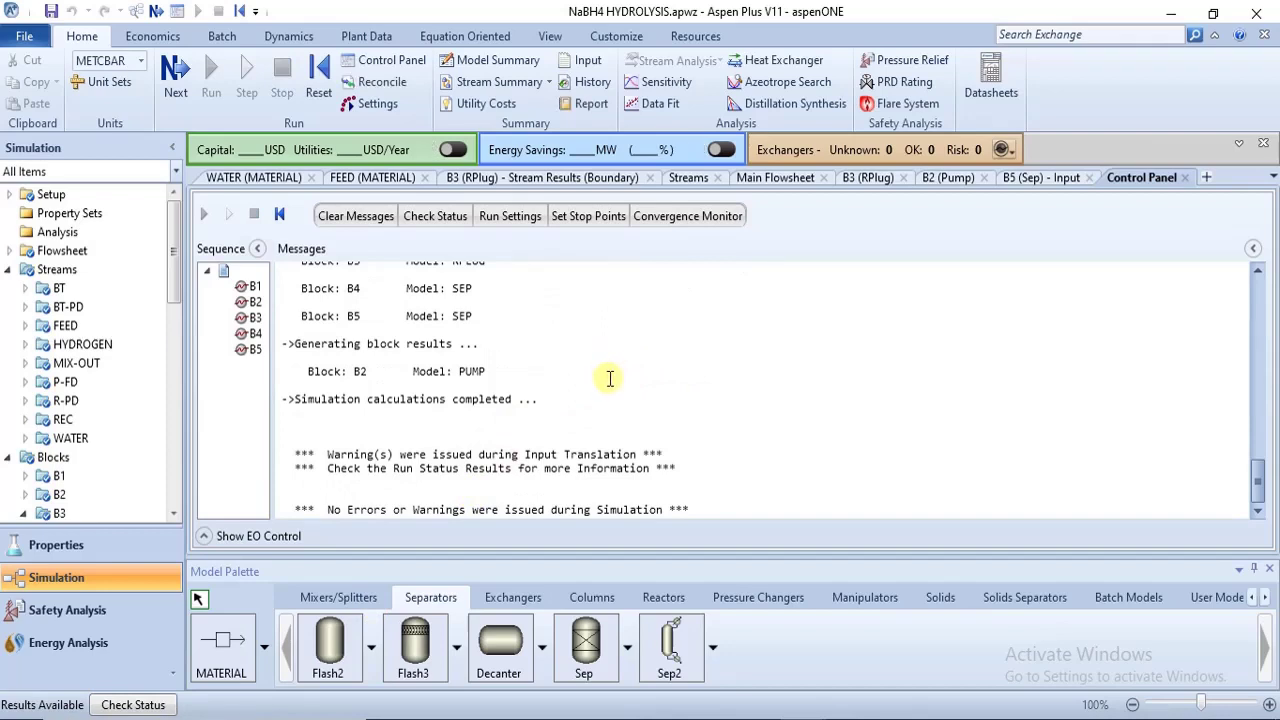
click(160, 710)
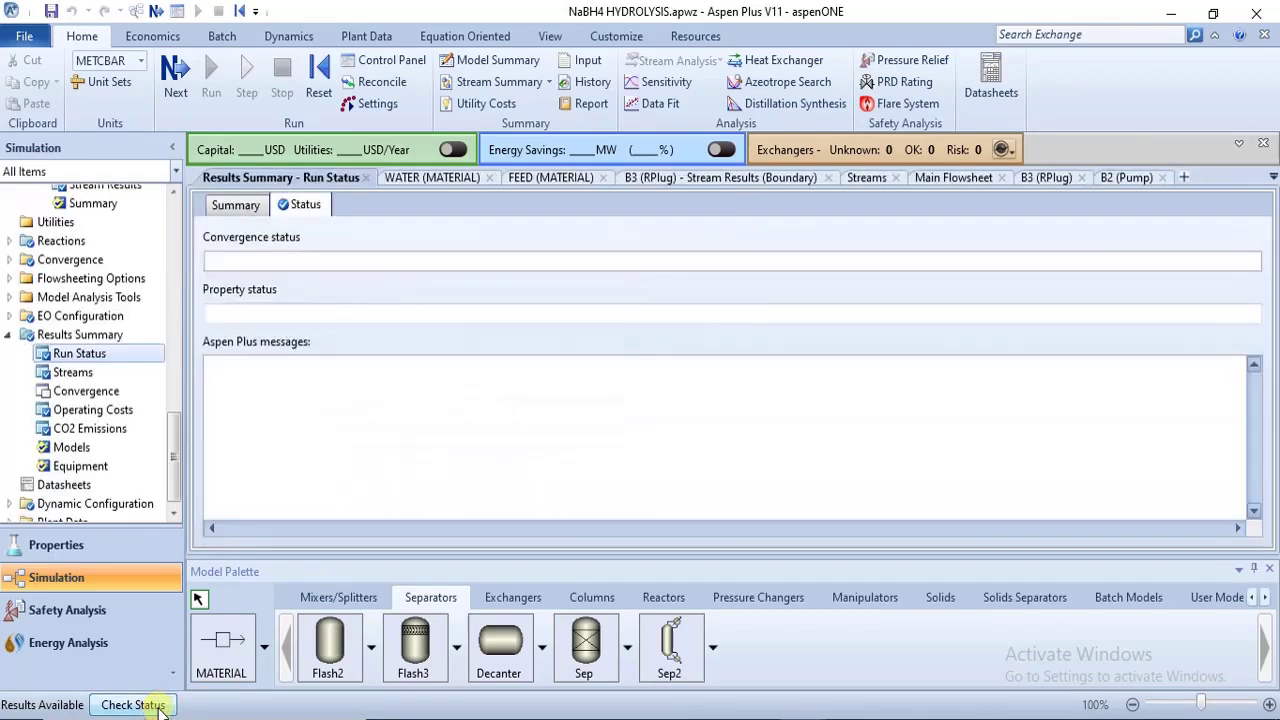
click(236, 205)
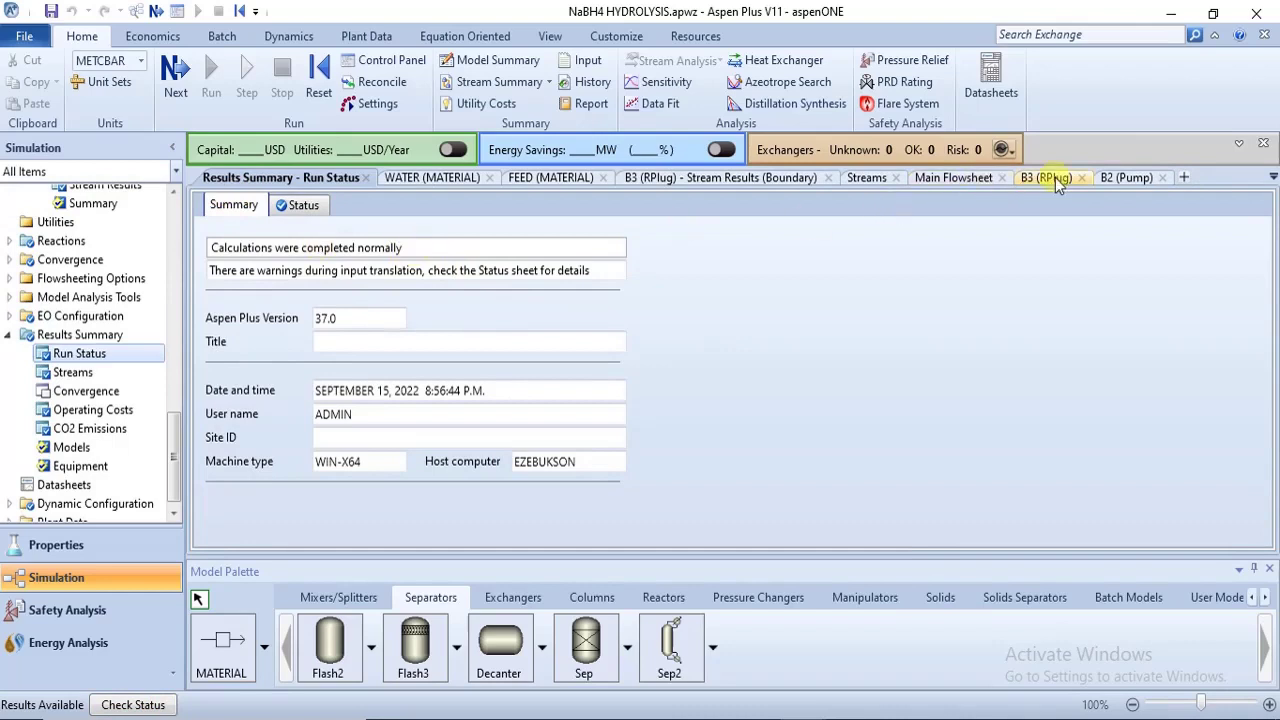
Step: Examine the mole and mass flows of P-FD and R-PD in reactor B3's stream results, along with the reactor's temperature specification
click(924, 178)
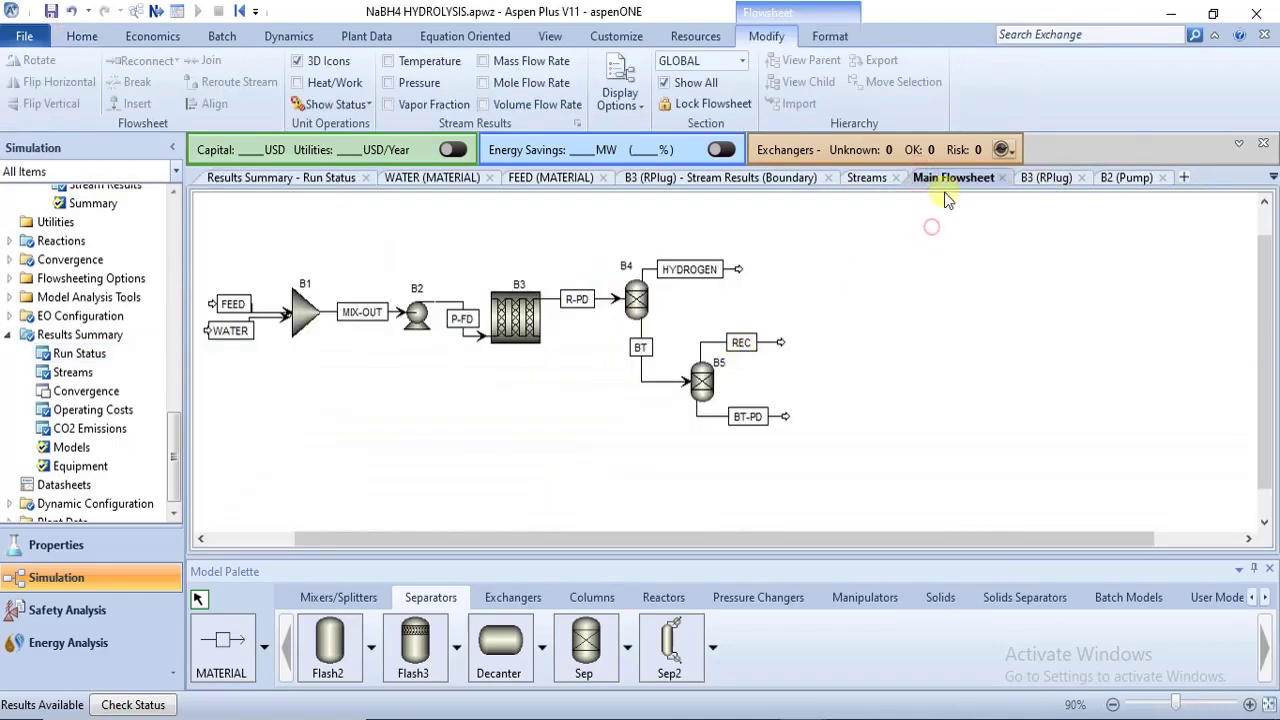
click(703, 180)
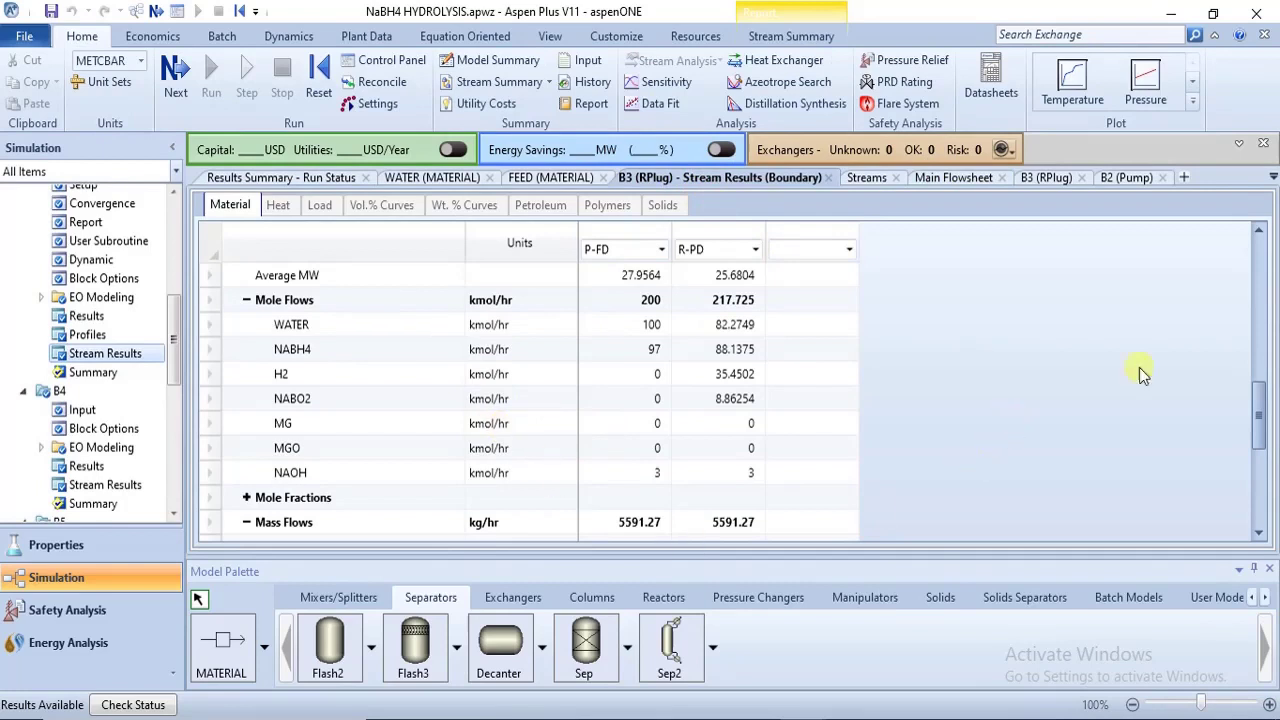
mouse_move(1260, 420)
mouse_down()
mouse_move(1272, 478)
mouse_move(1260, 418)
mouse_up()
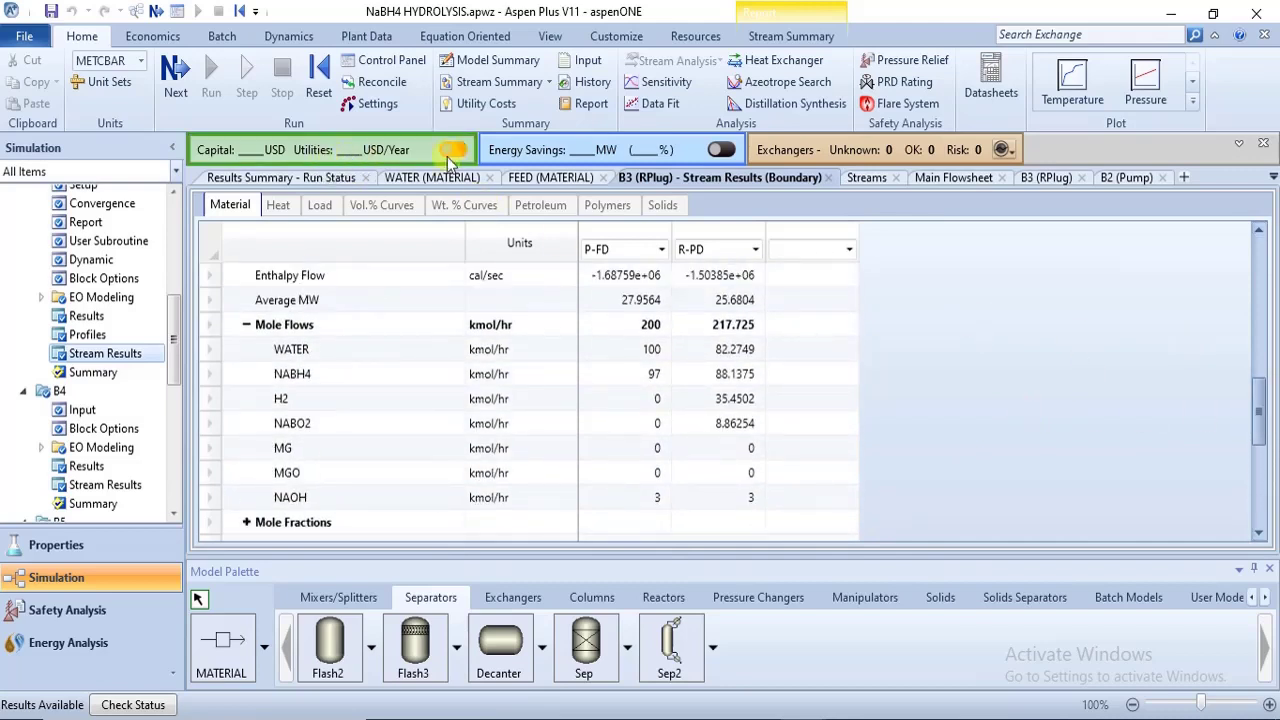
click(961, 180)
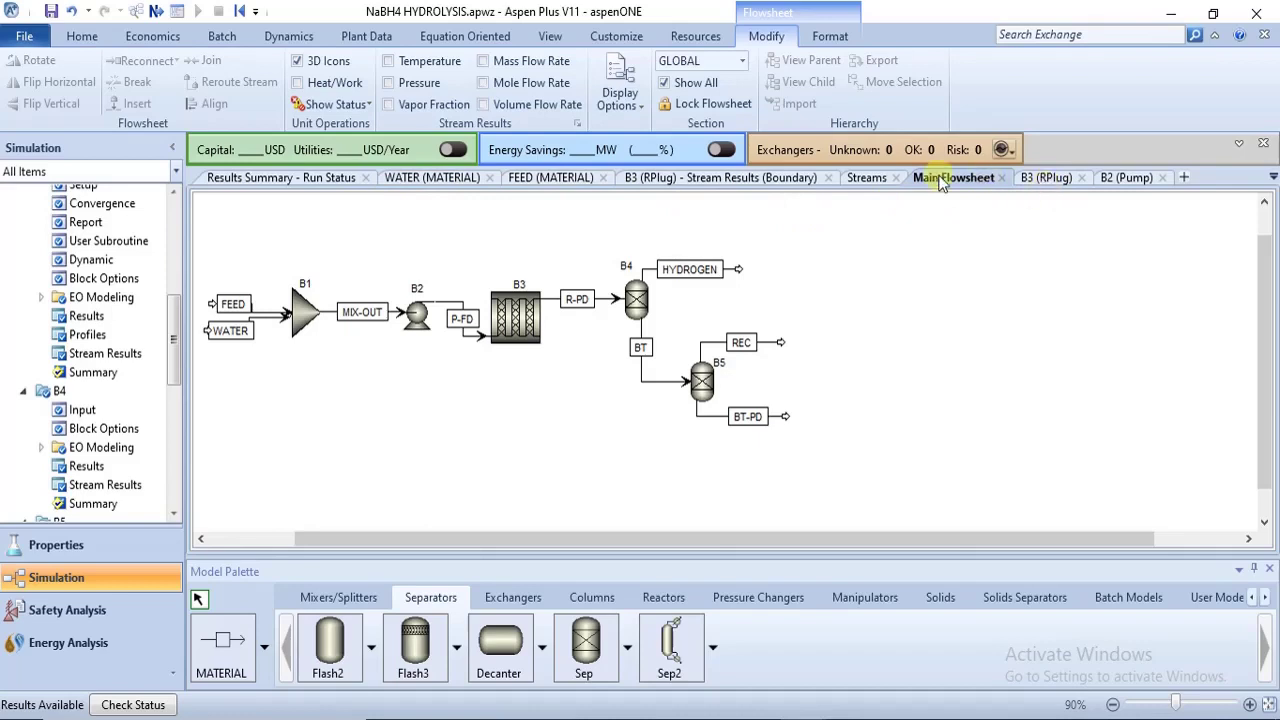
click(1060, 182)
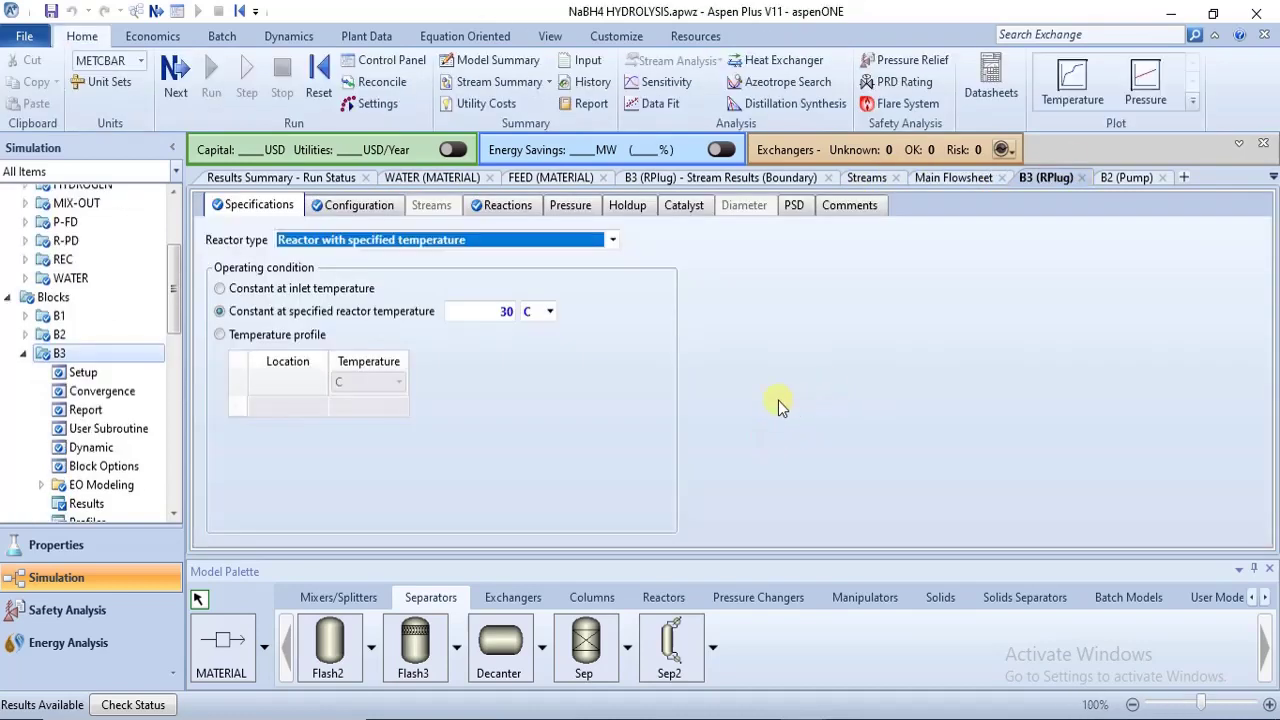
click(690, 180)
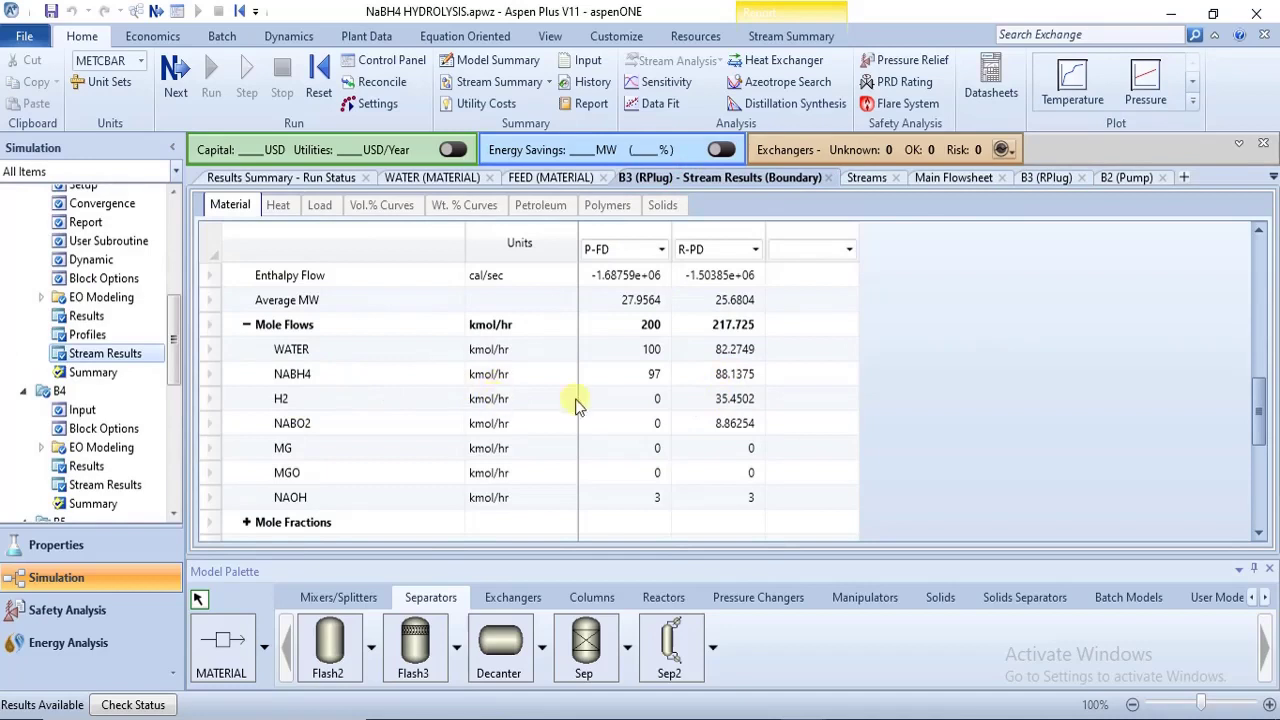
drag(1260, 416, 1272, 482)
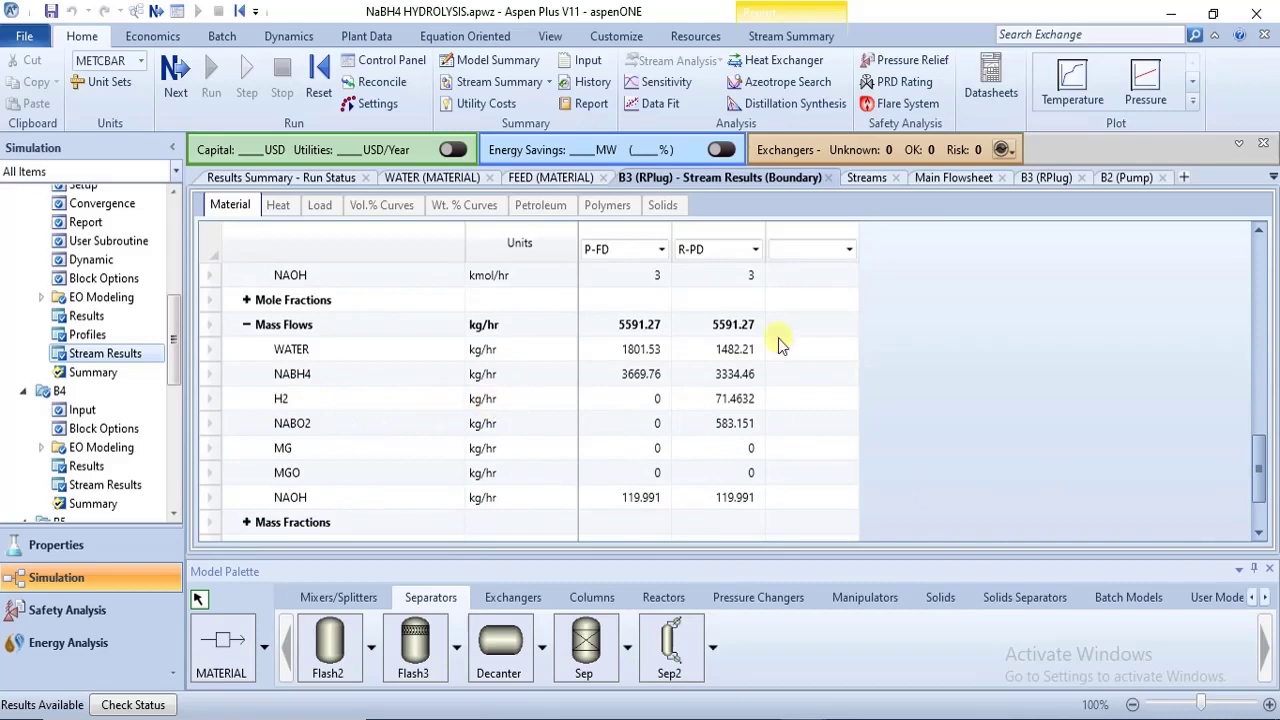
drag(1265, 467, 1265, 370)
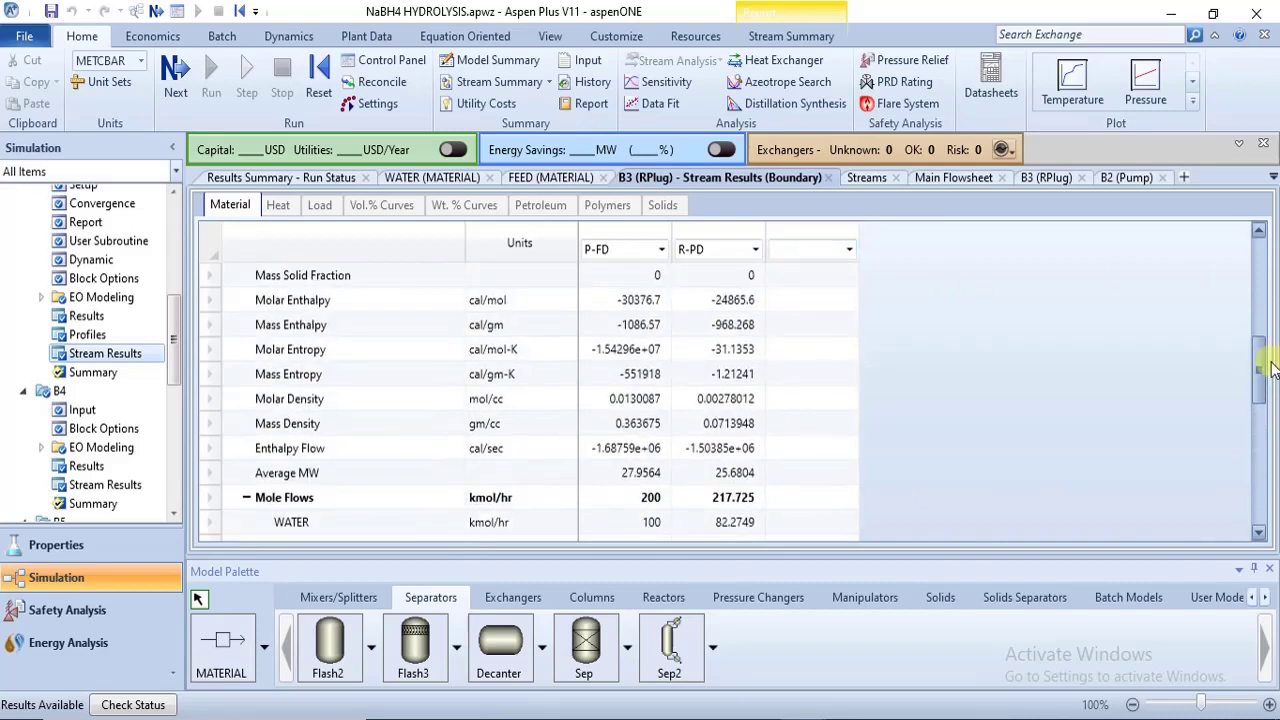
click(945, 180)
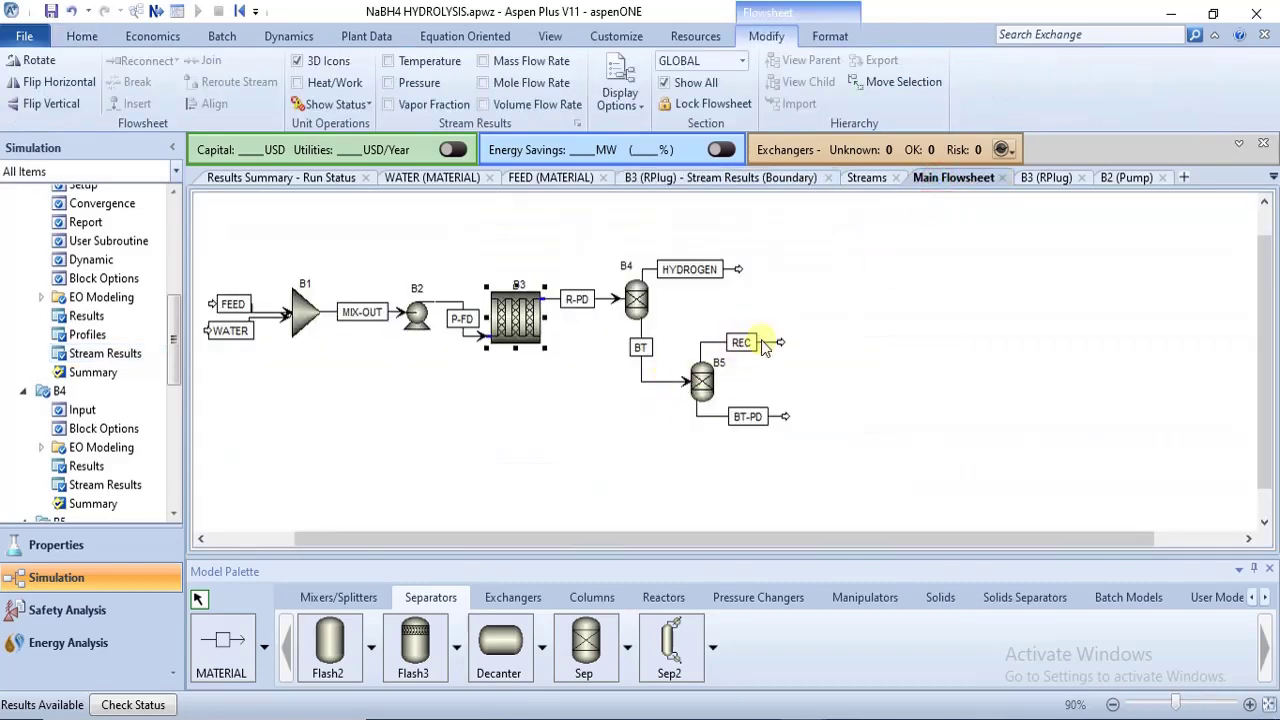
click(468, 390)
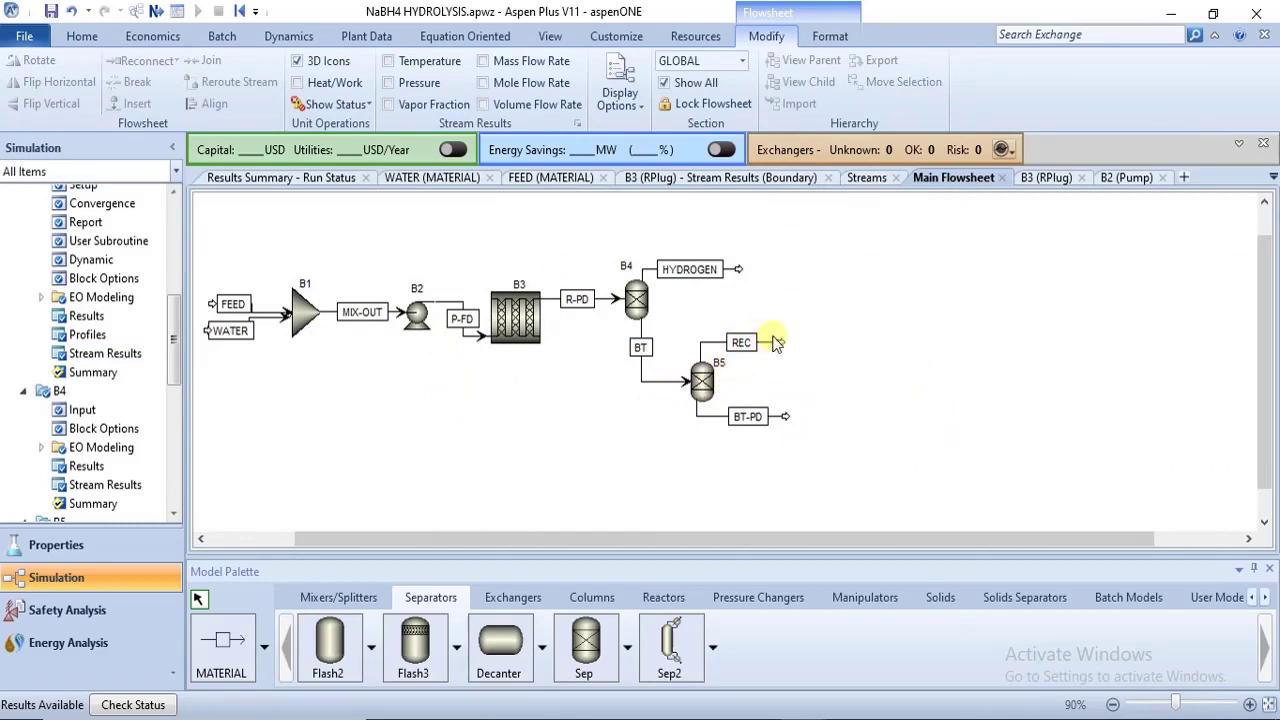
Step: Set pump B2's discharge pressure to 30.2 bar and rerun the simulation
click(418, 318)
double_click(418, 318)
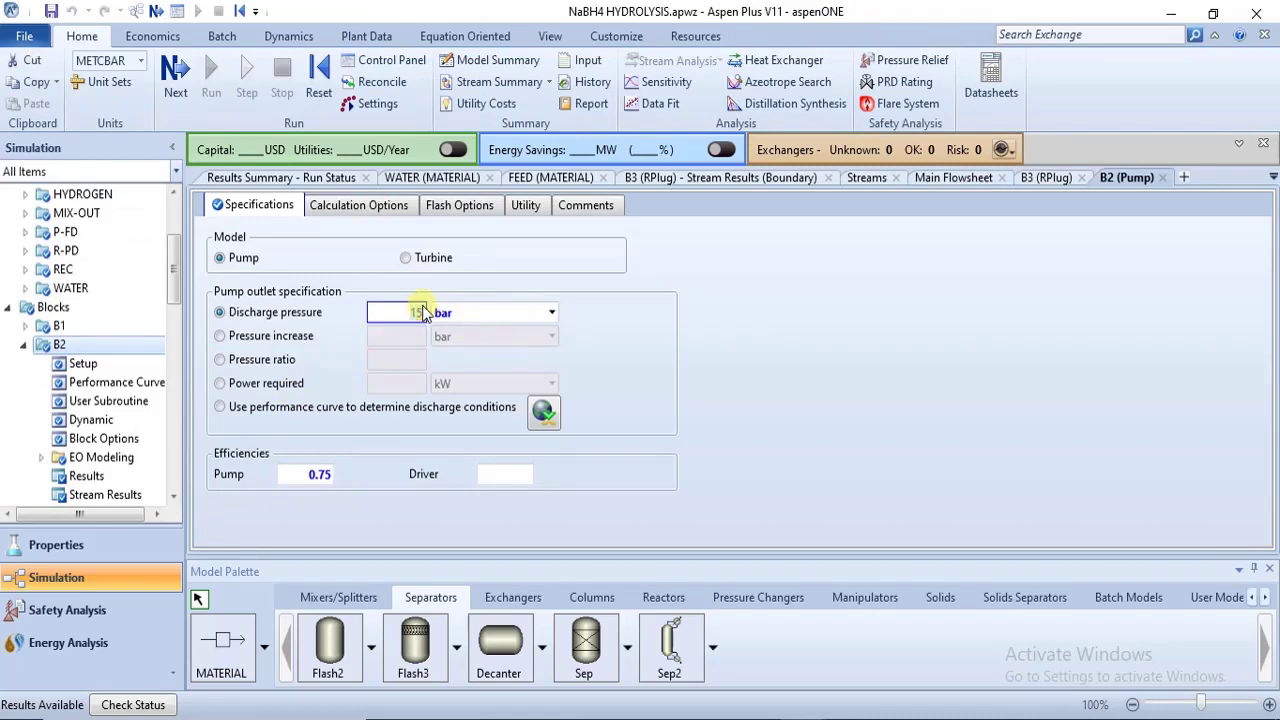
text(30.2)
key(Return)
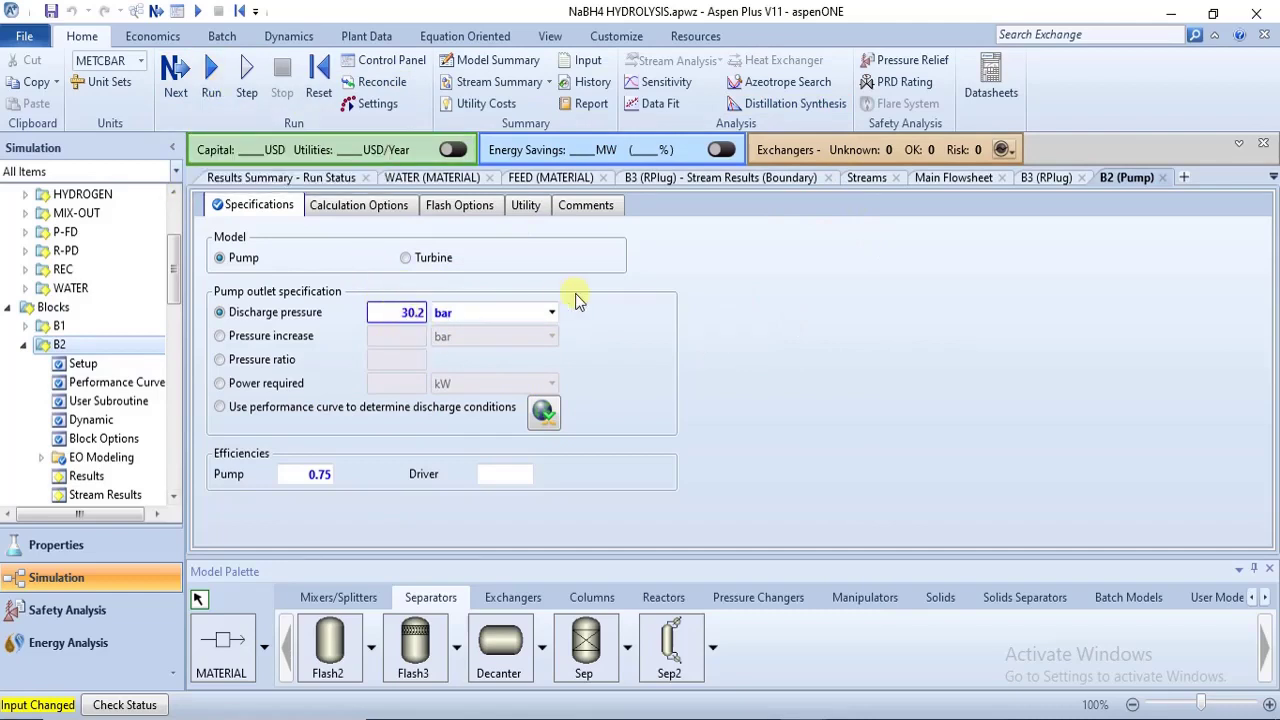
click(400, 316)
click(211, 85)
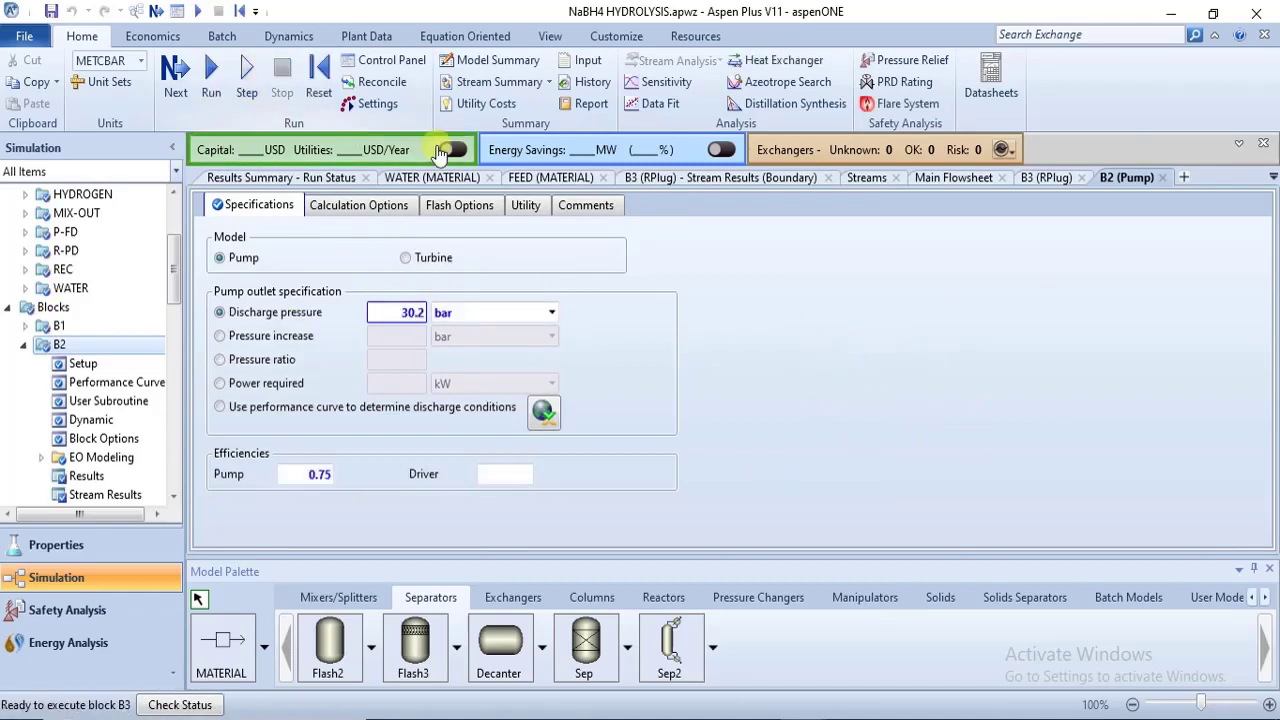
Step: Reinitialize the simulation to clear the earlier results, and run the flowsheet again from the start
click(318, 80)
click(562, 420)
click(728, 395)
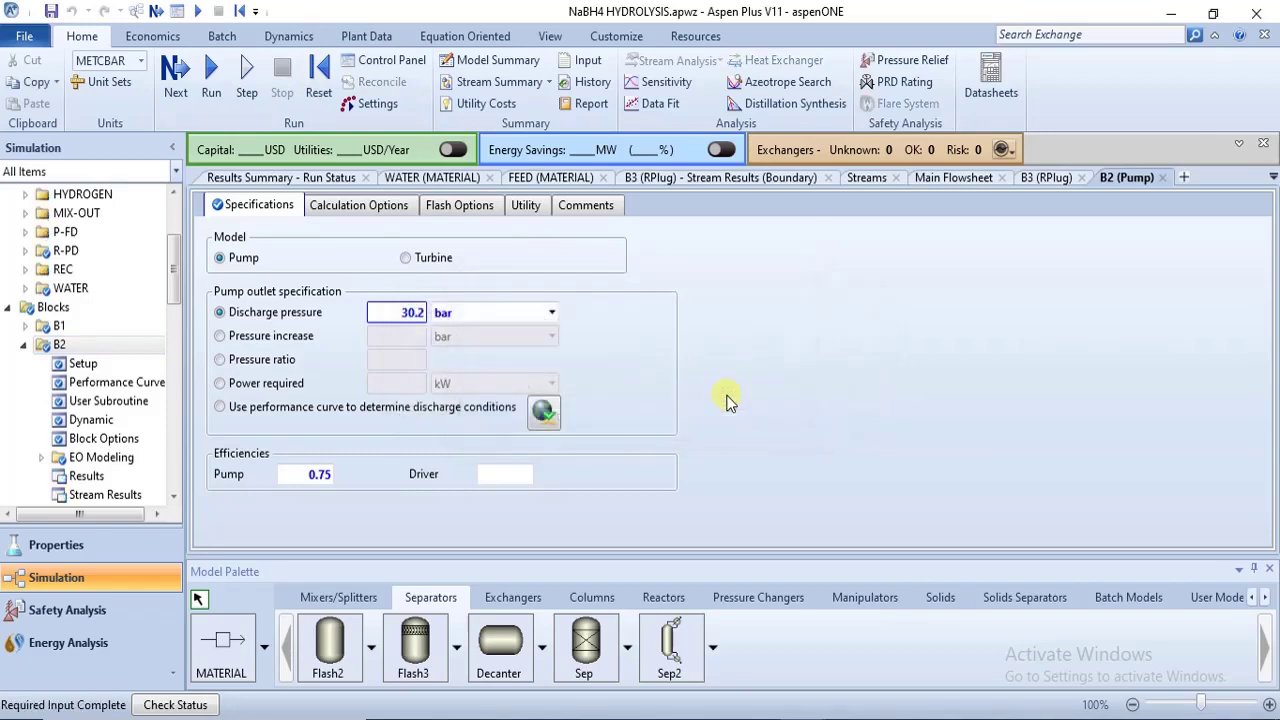
click(207, 72)
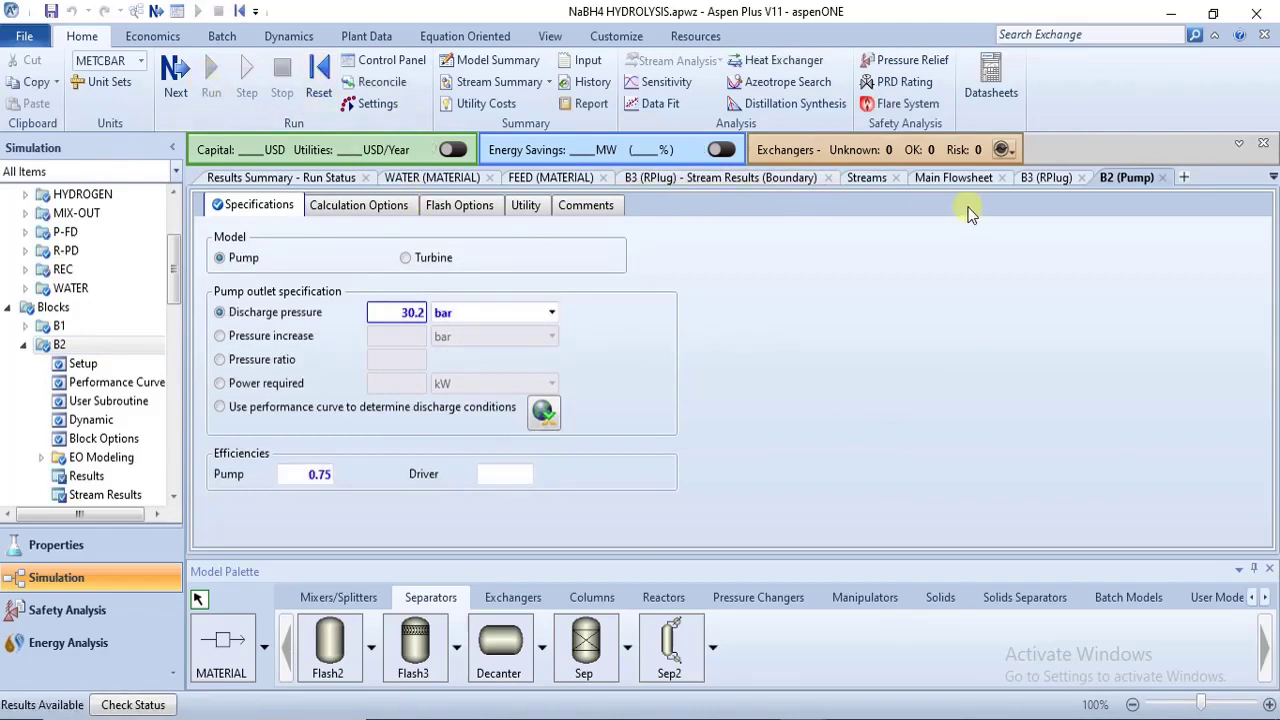
Step: Examine the component mole flows and mass flows of P-FD and R-PD in reactor B3's stream results
click(659, 178)
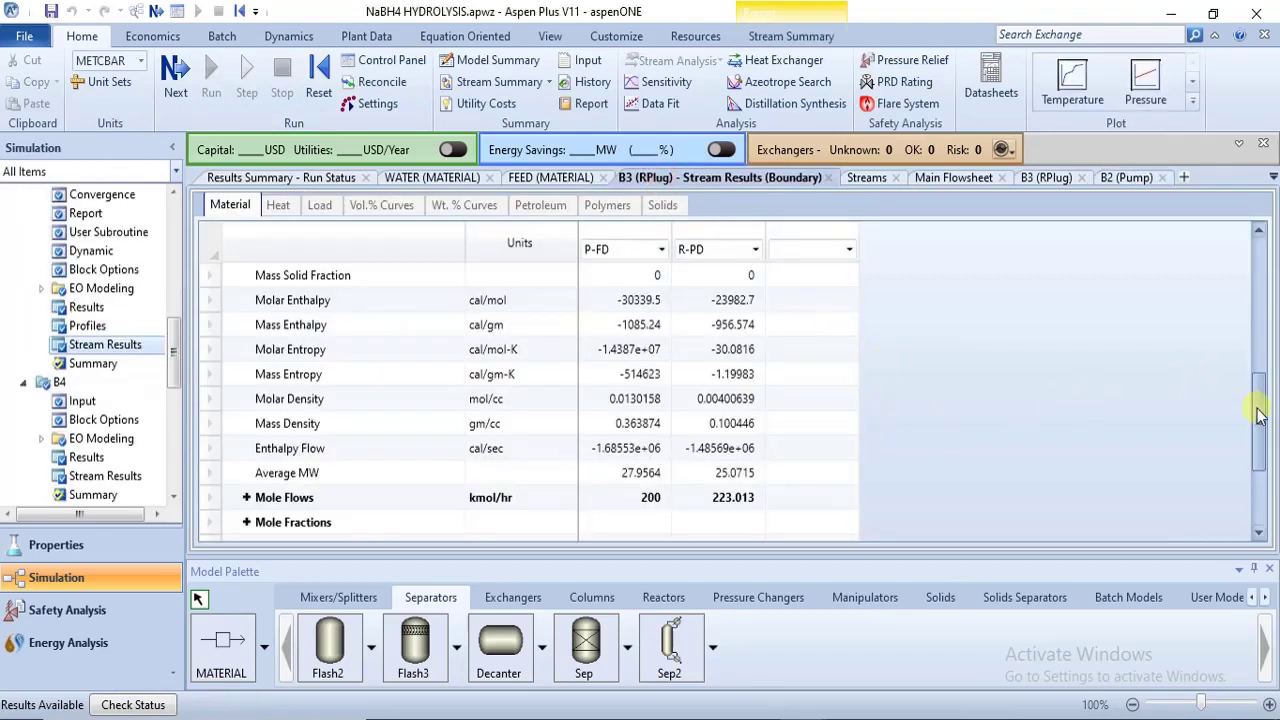
drag(1260, 428, 1262, 518)
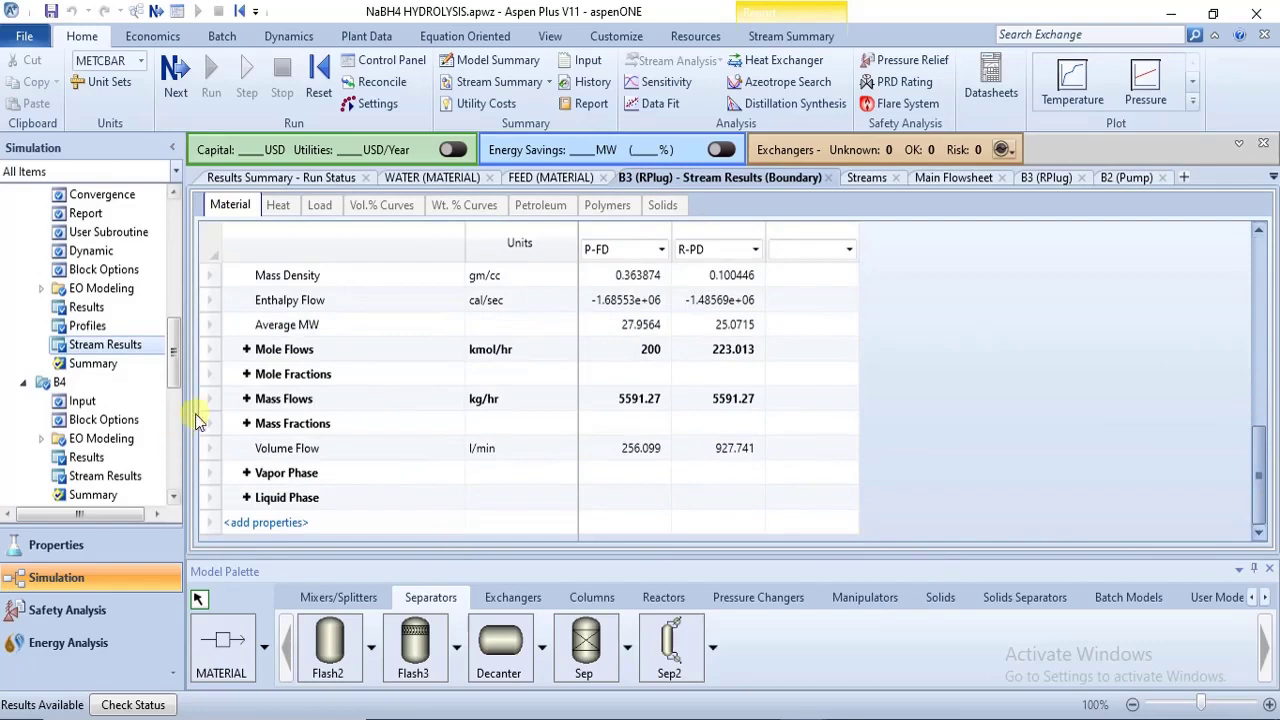
click(246, 350)
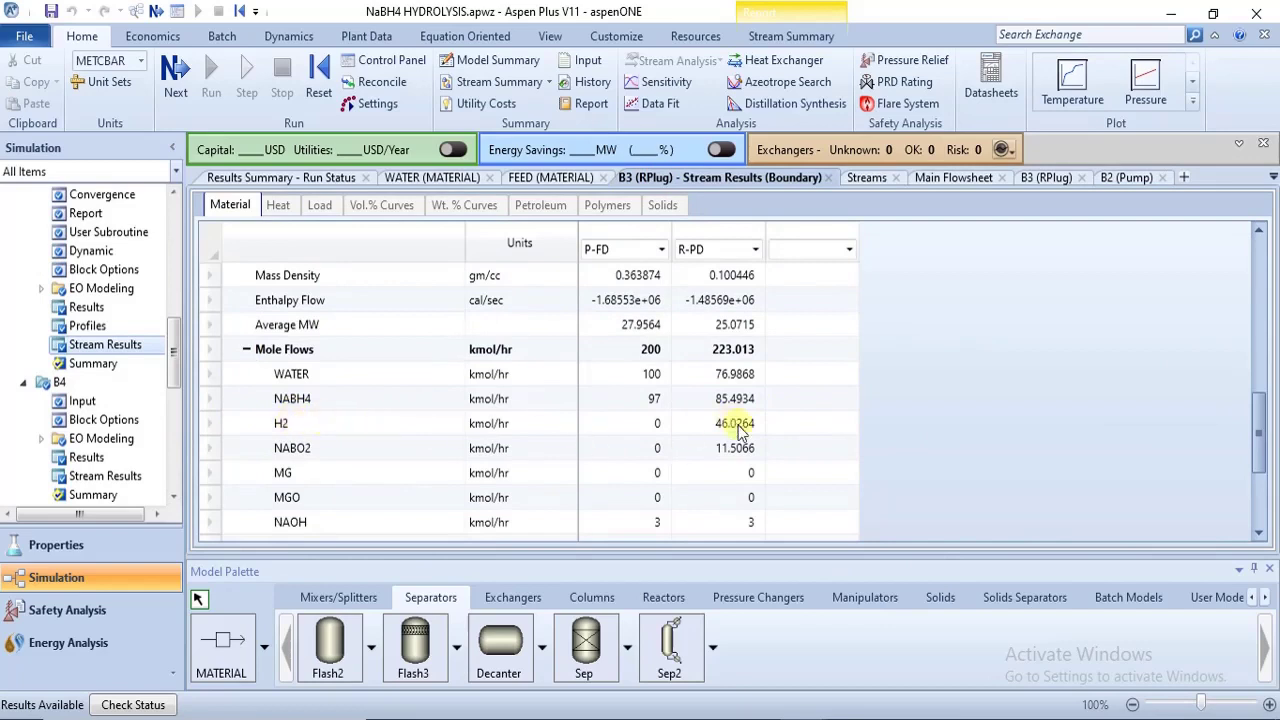
scroll(1257, 437, down, 3)
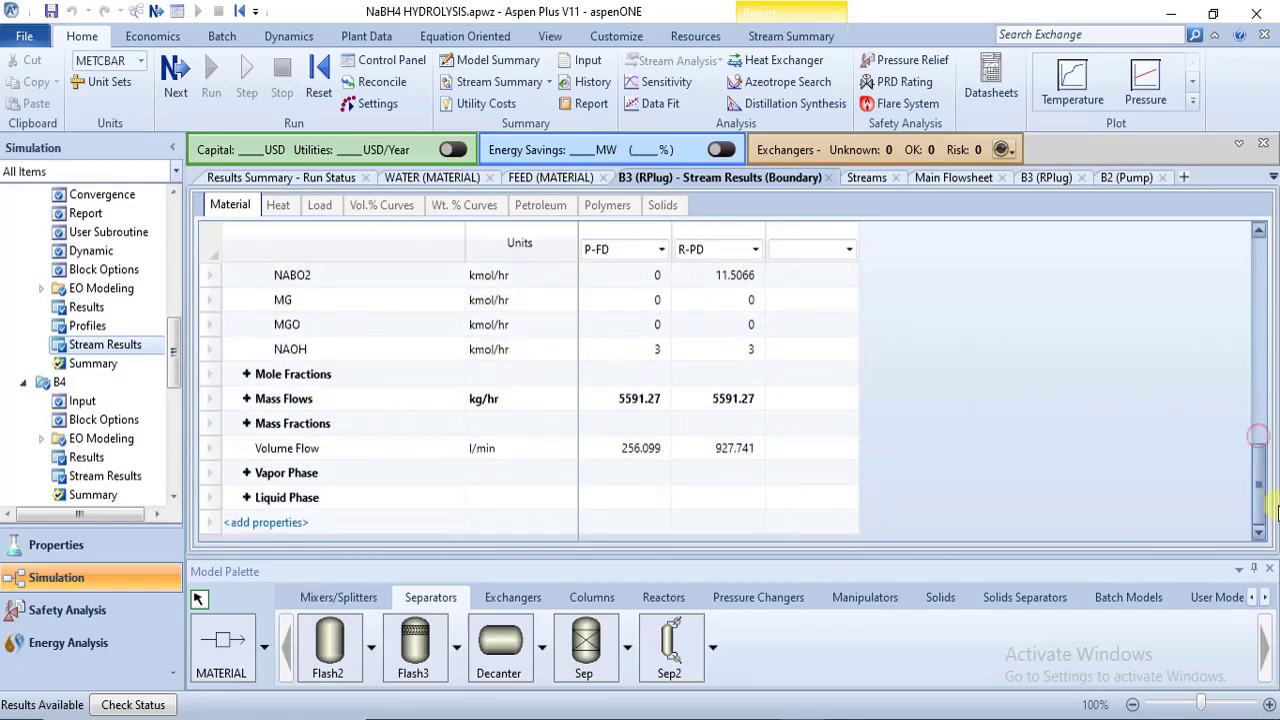
click(245, 399)
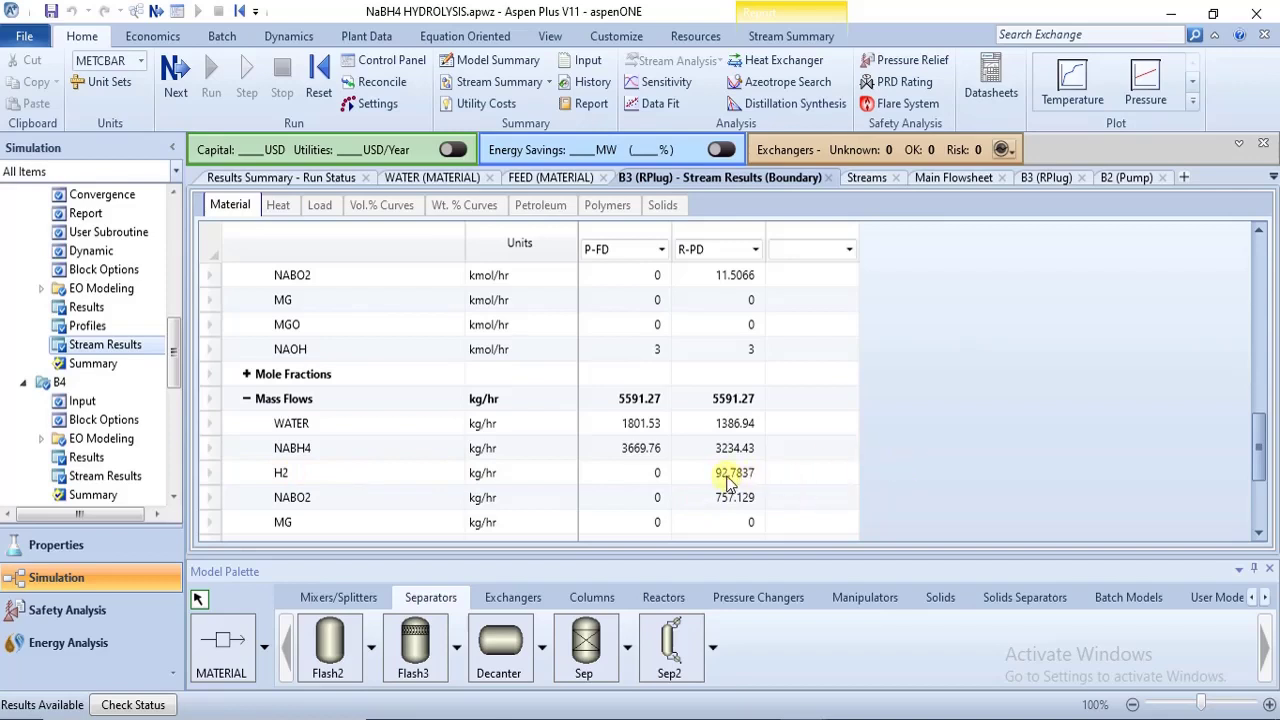
scroll(655, 332, up, 3)
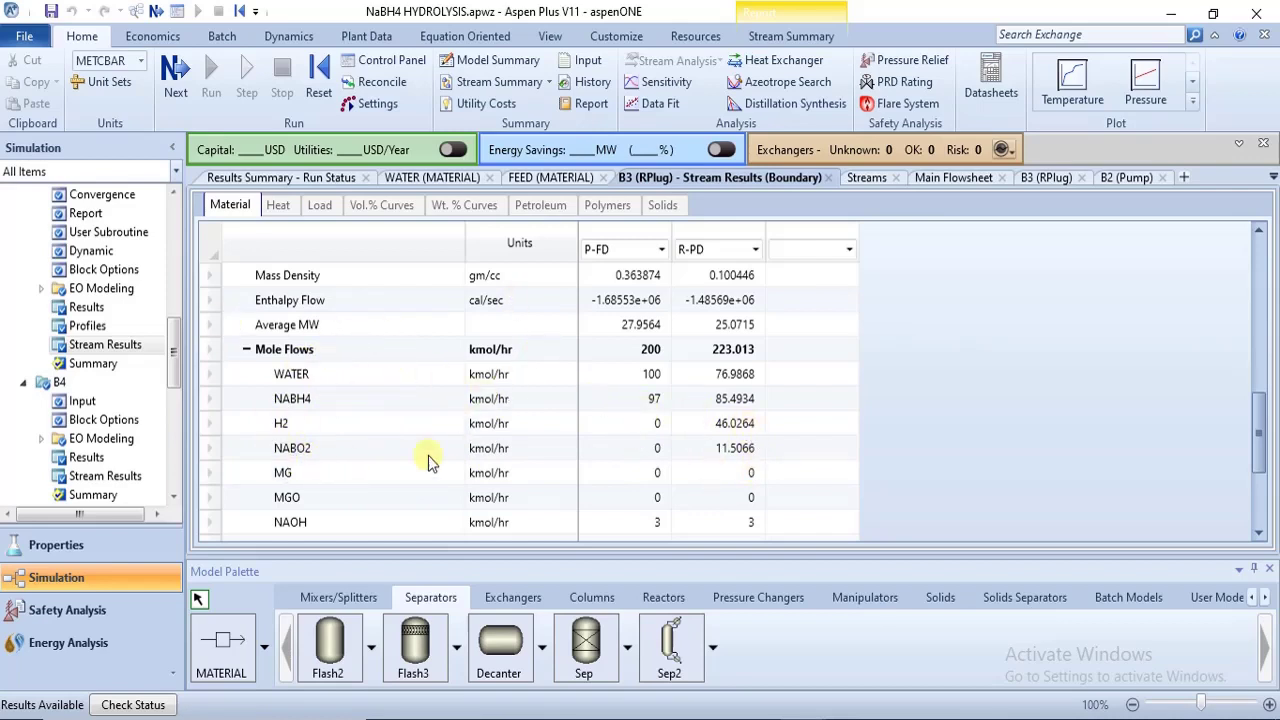
Step: Examine the component mole flows in the results of separator B5's REC outlet stream
click(962, 176)
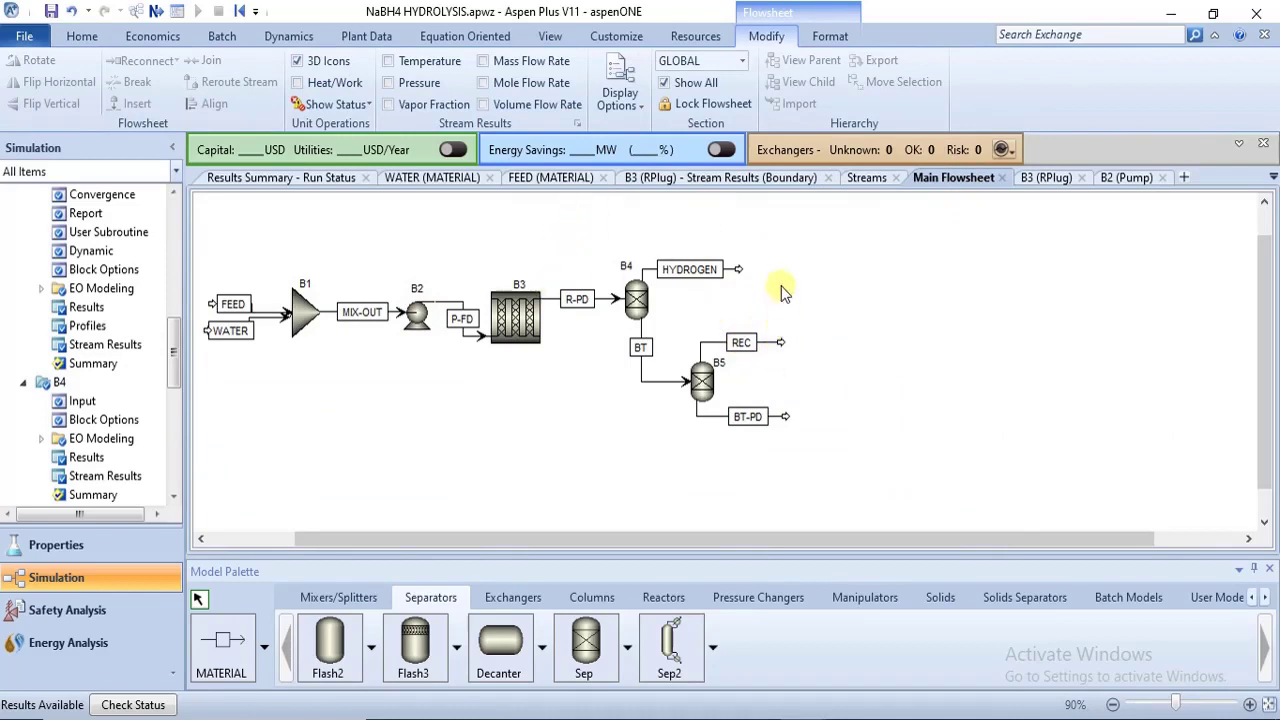
click(772, 345)
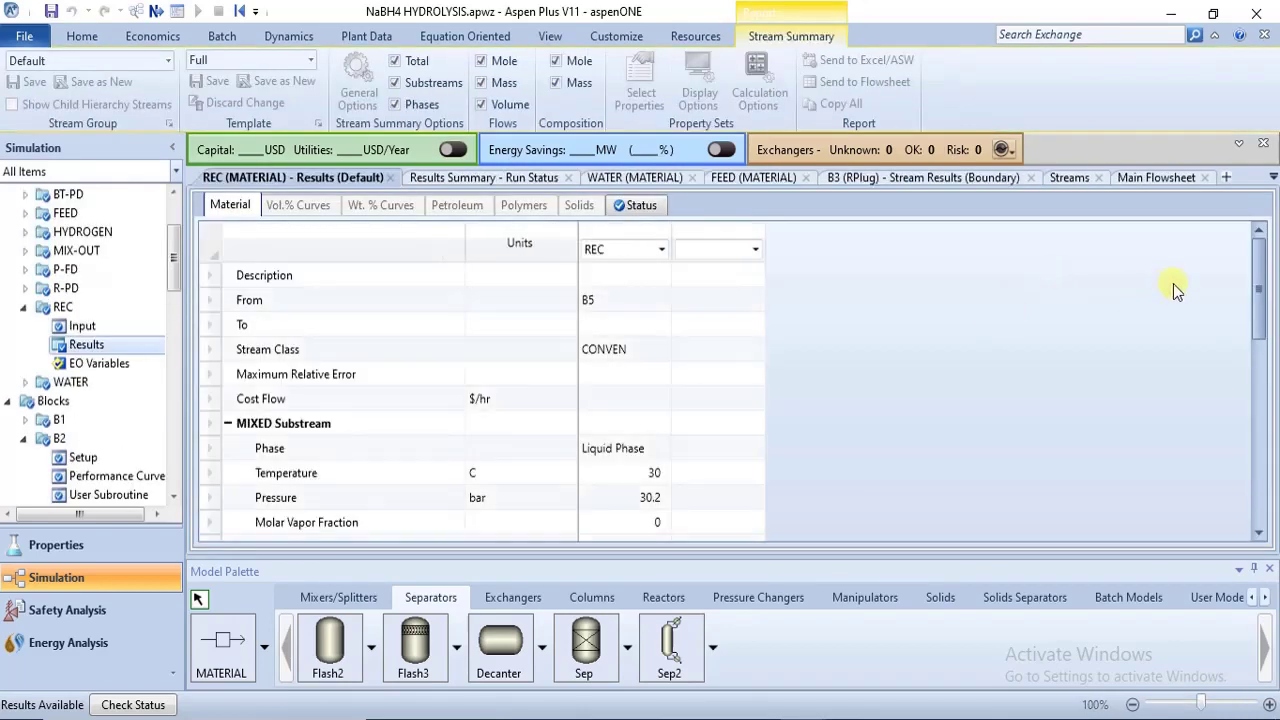
drag(1260, 297, 1260, 470)
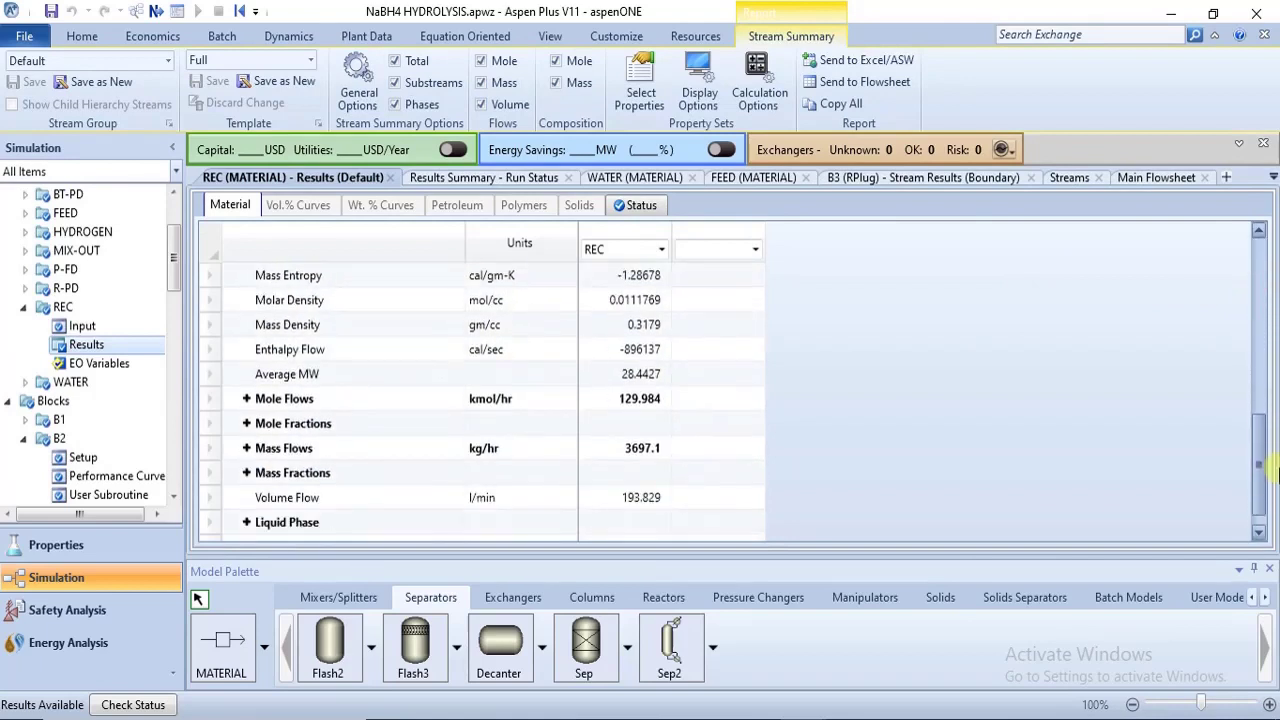
click(246, 399)
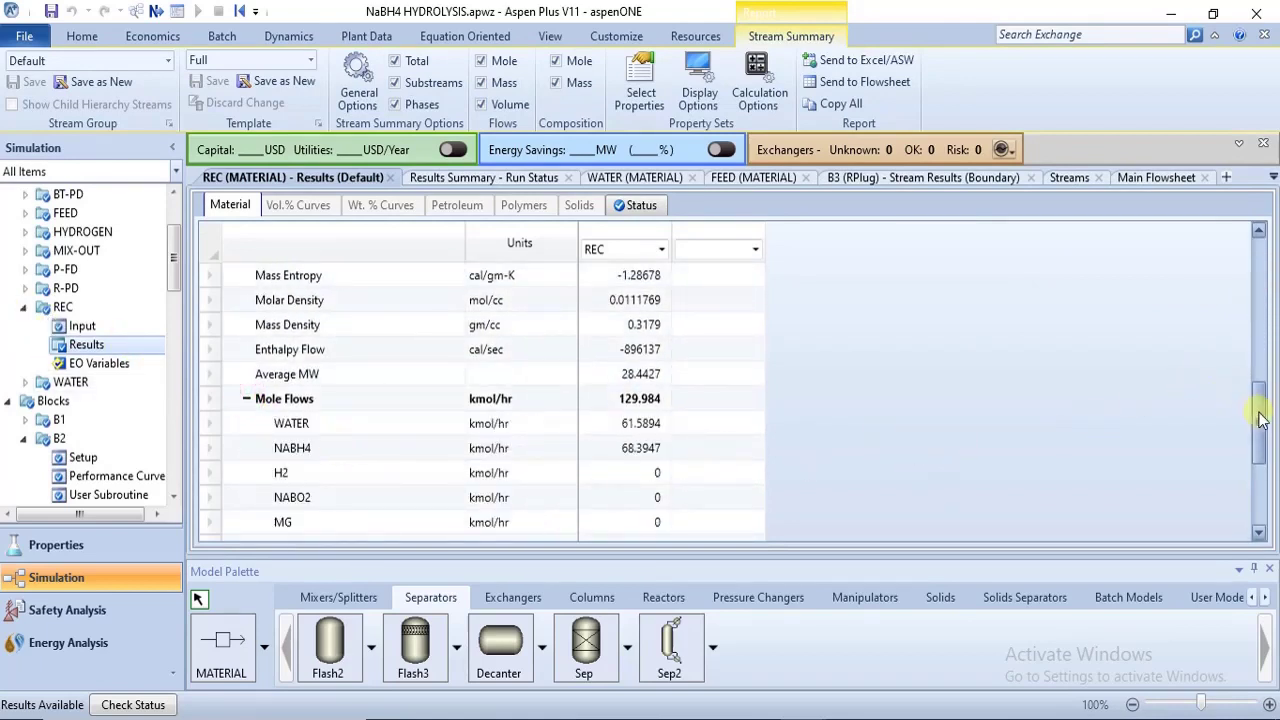
drag(1260, 420, 1260, 465)
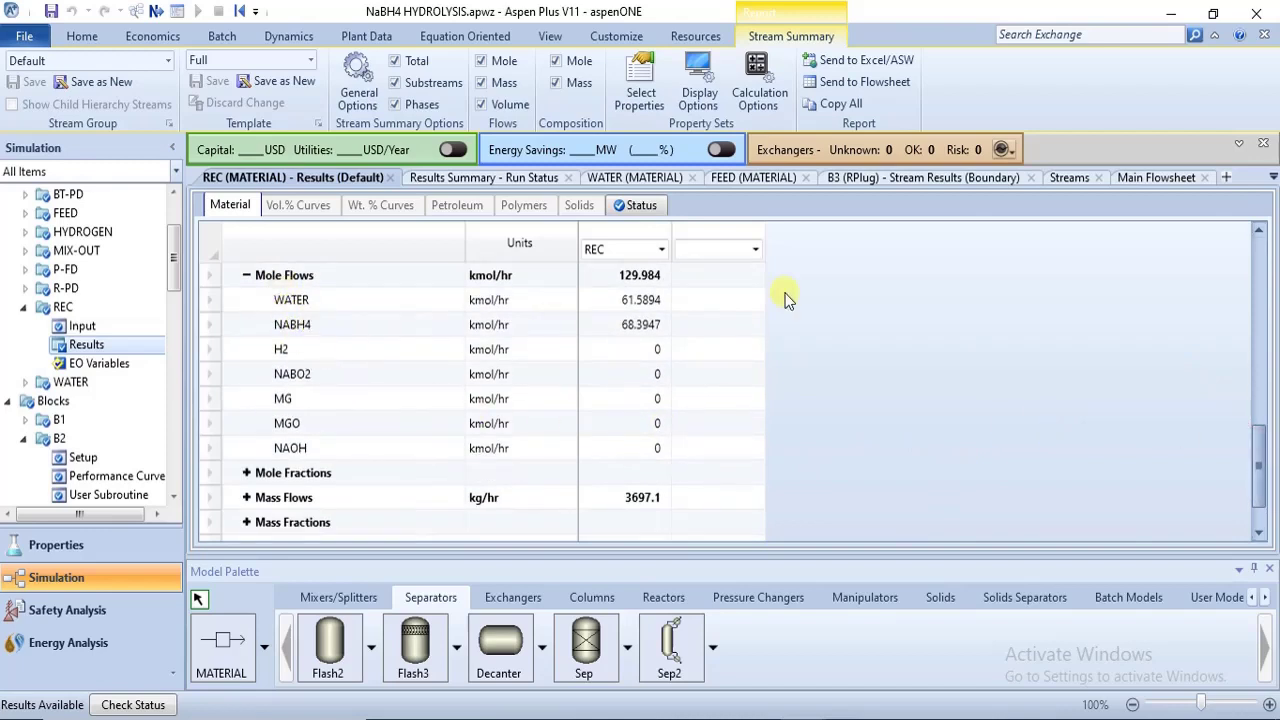
Step: Reconnect the destination of the REC stream on the main flowsheet to the feed inlet of mixer B1 as a recycle
click(1155, 178)
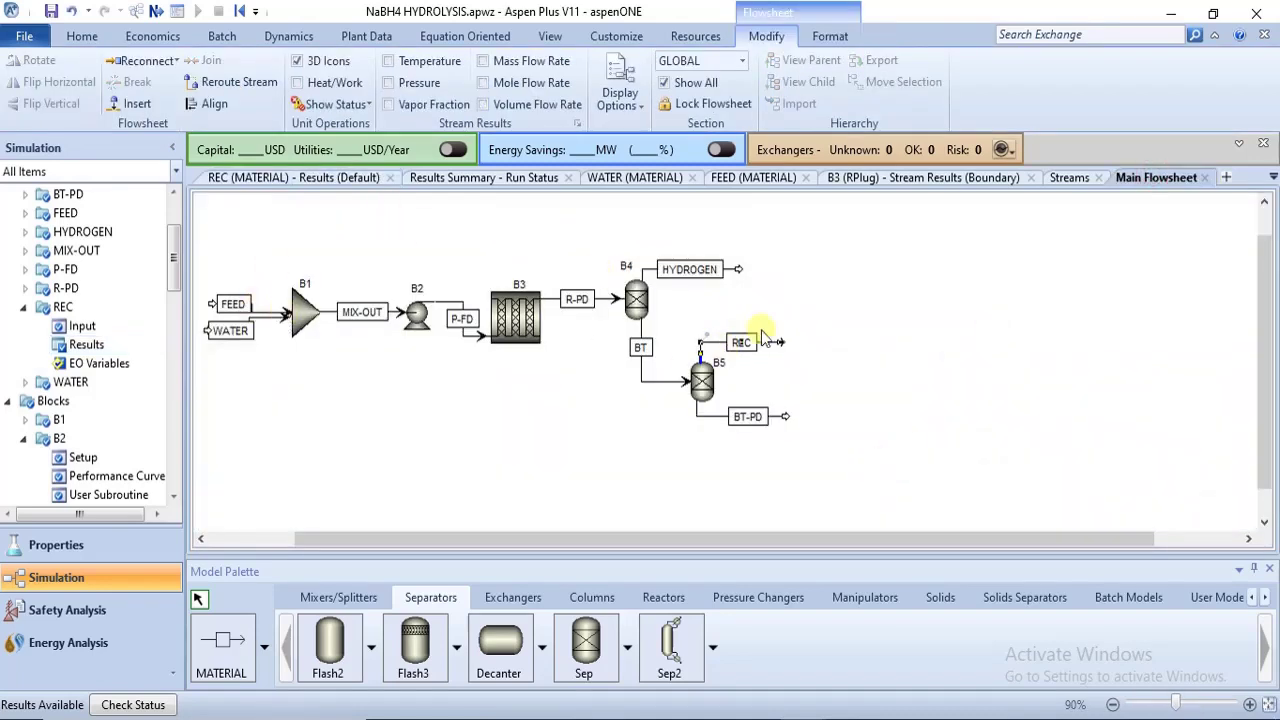
click(816, 309)
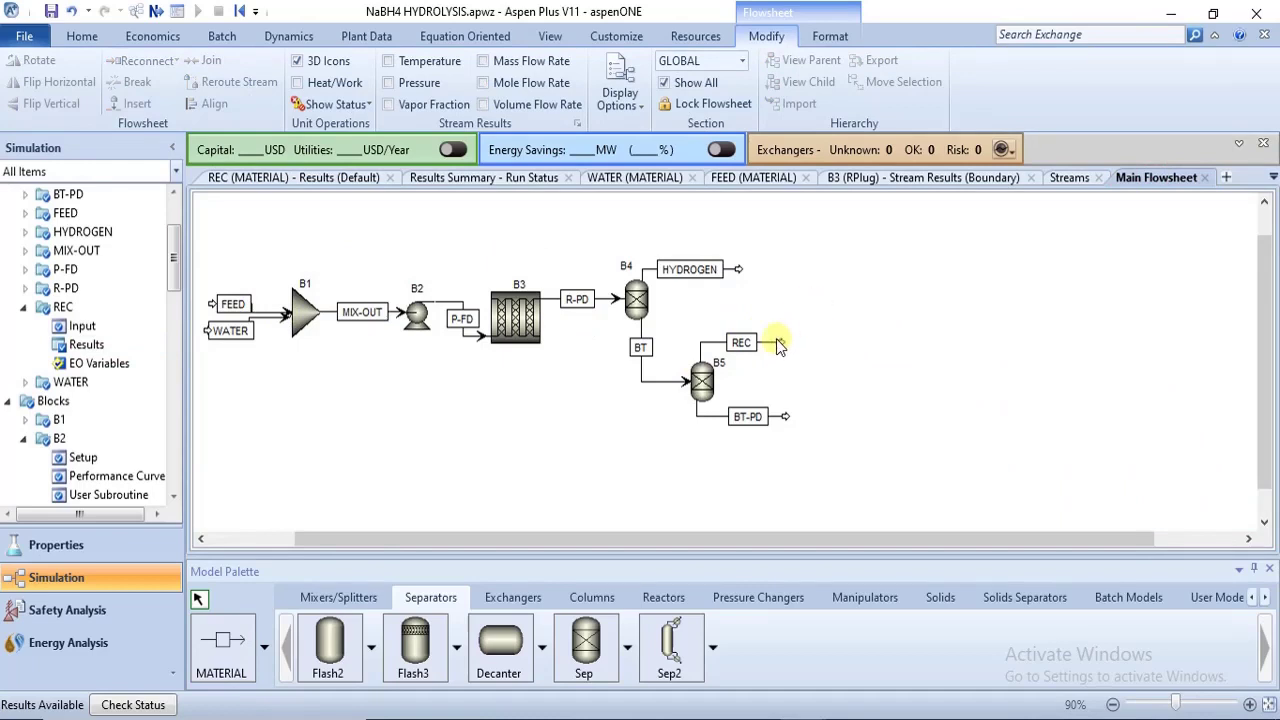
click(786, 347)
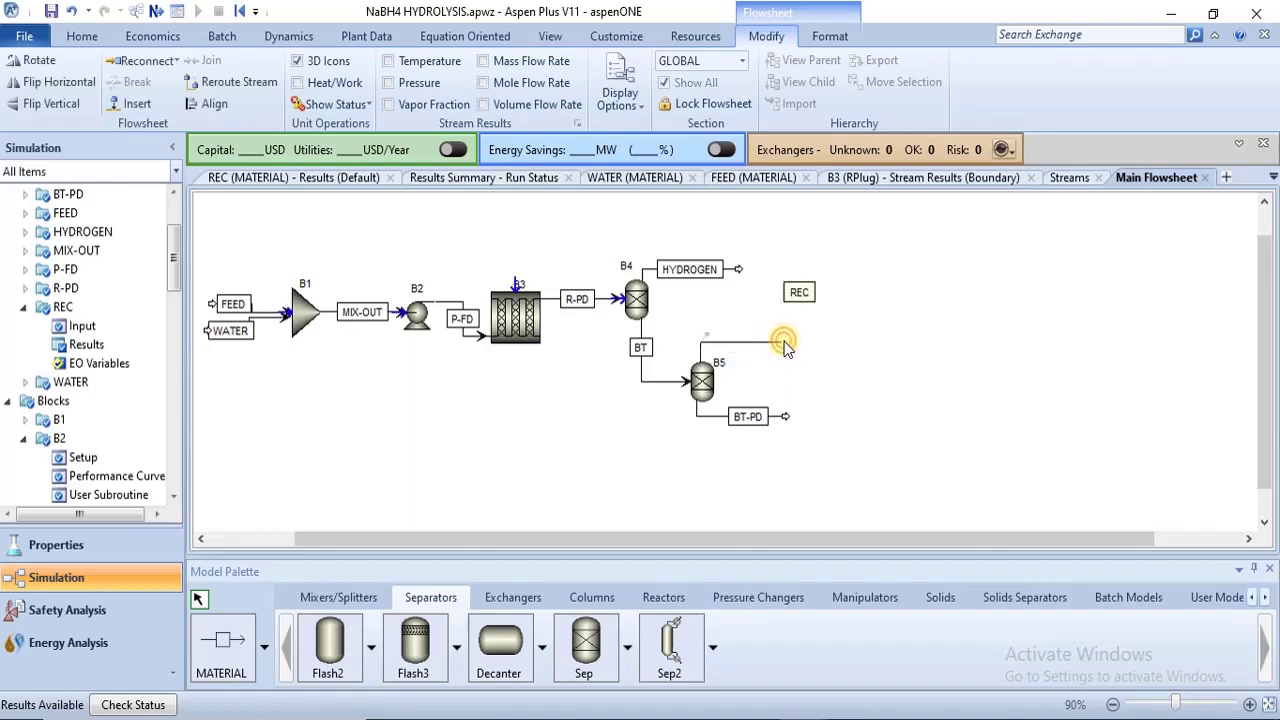
drag(786, 347, 285, 313)
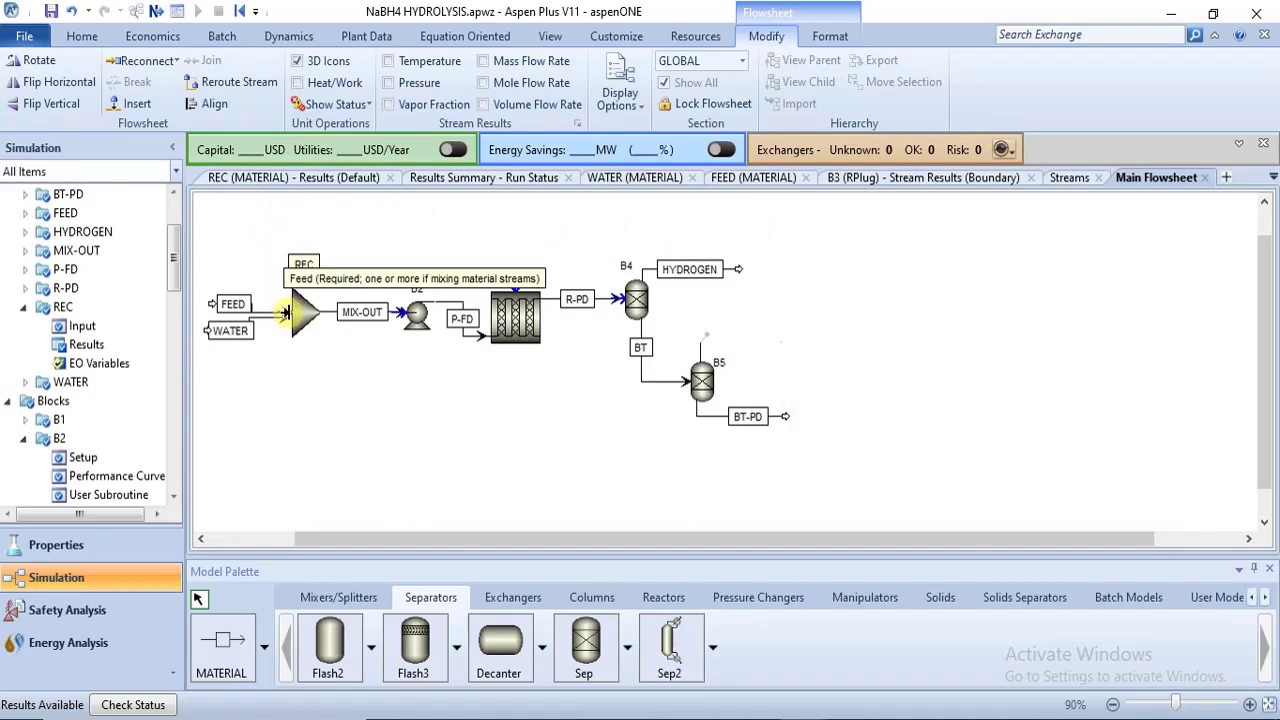
drag(285, 313, 285, 313)
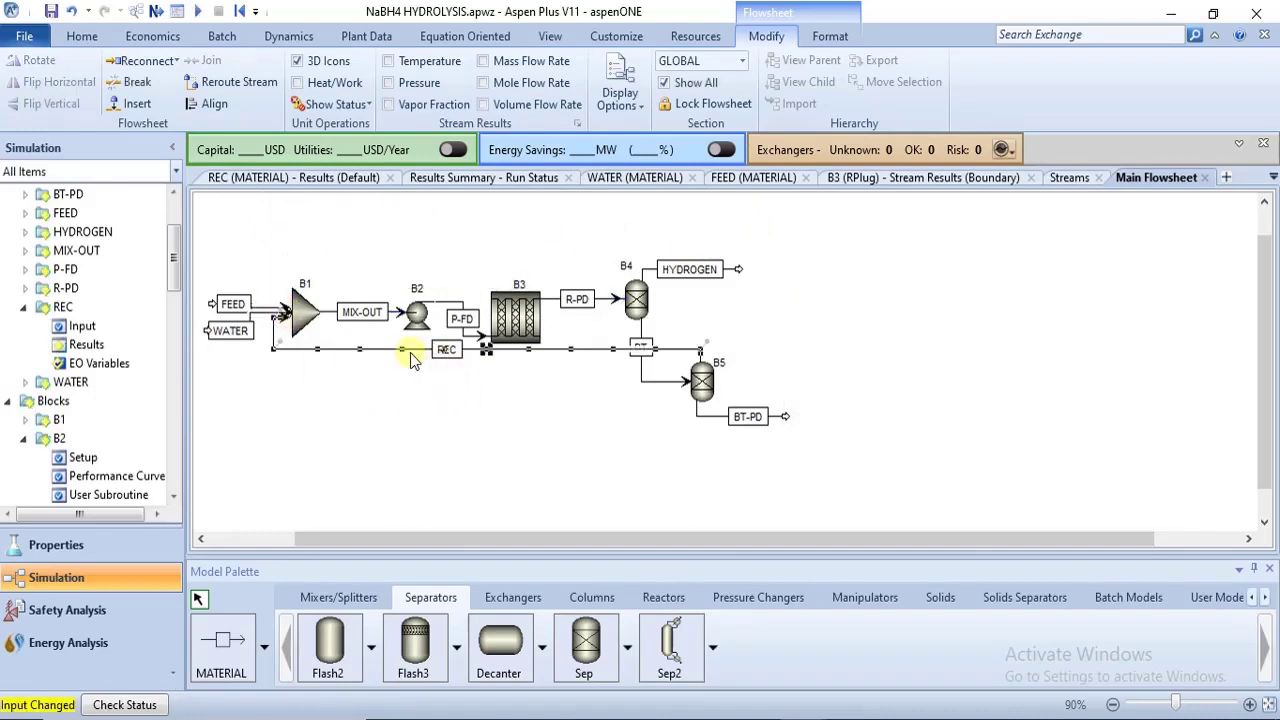
Step: Reroute the REC recycle line so that it runs above all the blocks from separator B5 back to mixer B1
drag(401, 352, 405, 436)
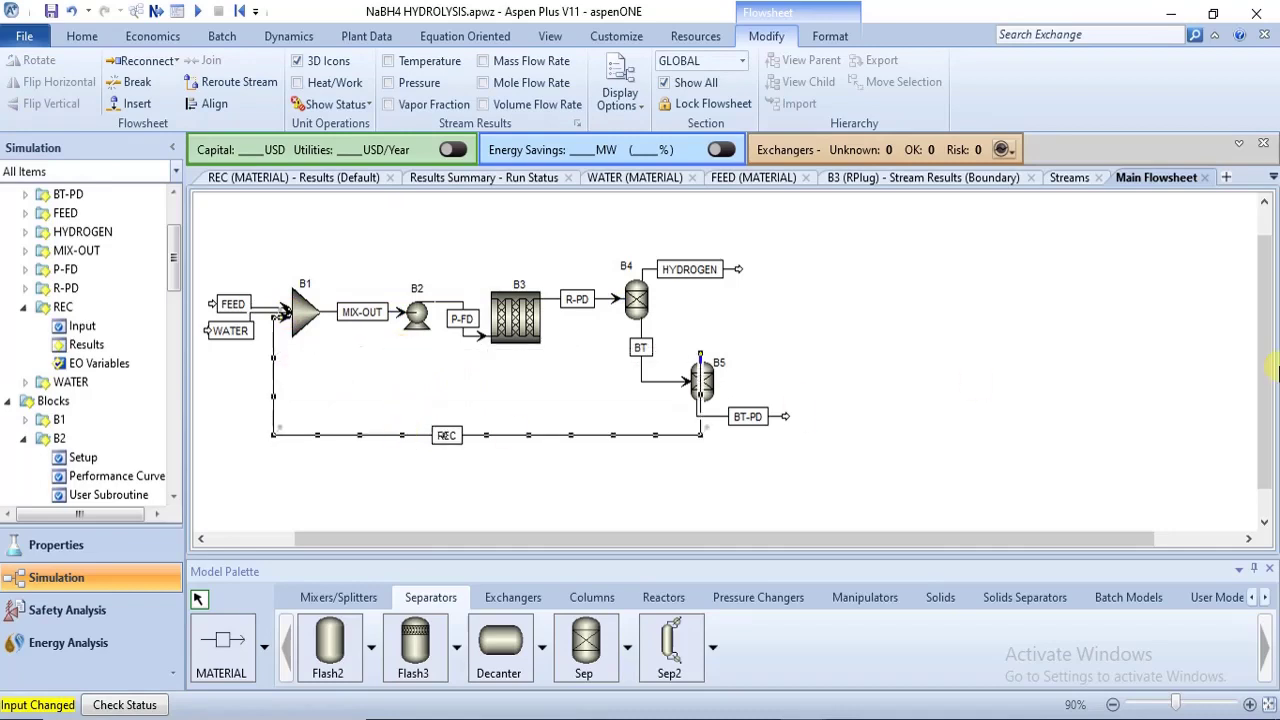
drag(1268, 376, 1274, 343)
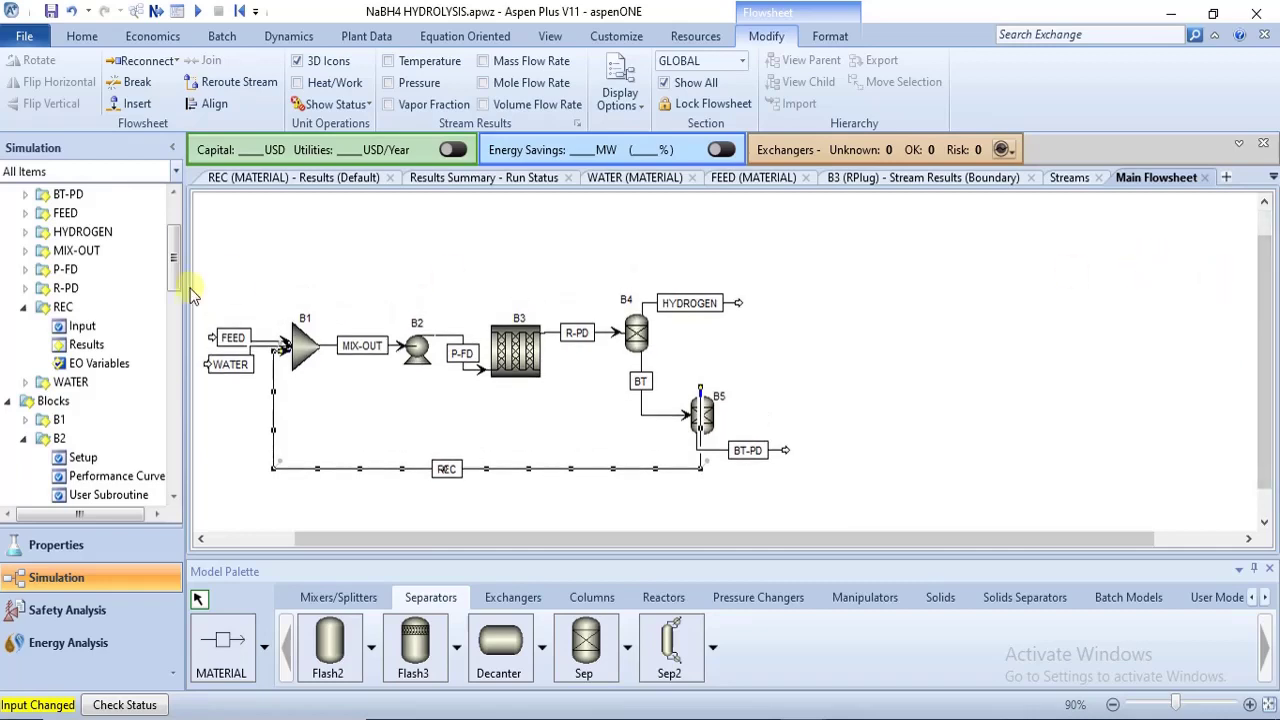
drag(447, 470, 473, 466)
click(494, 468)
drag(531, 470, 556, 228)
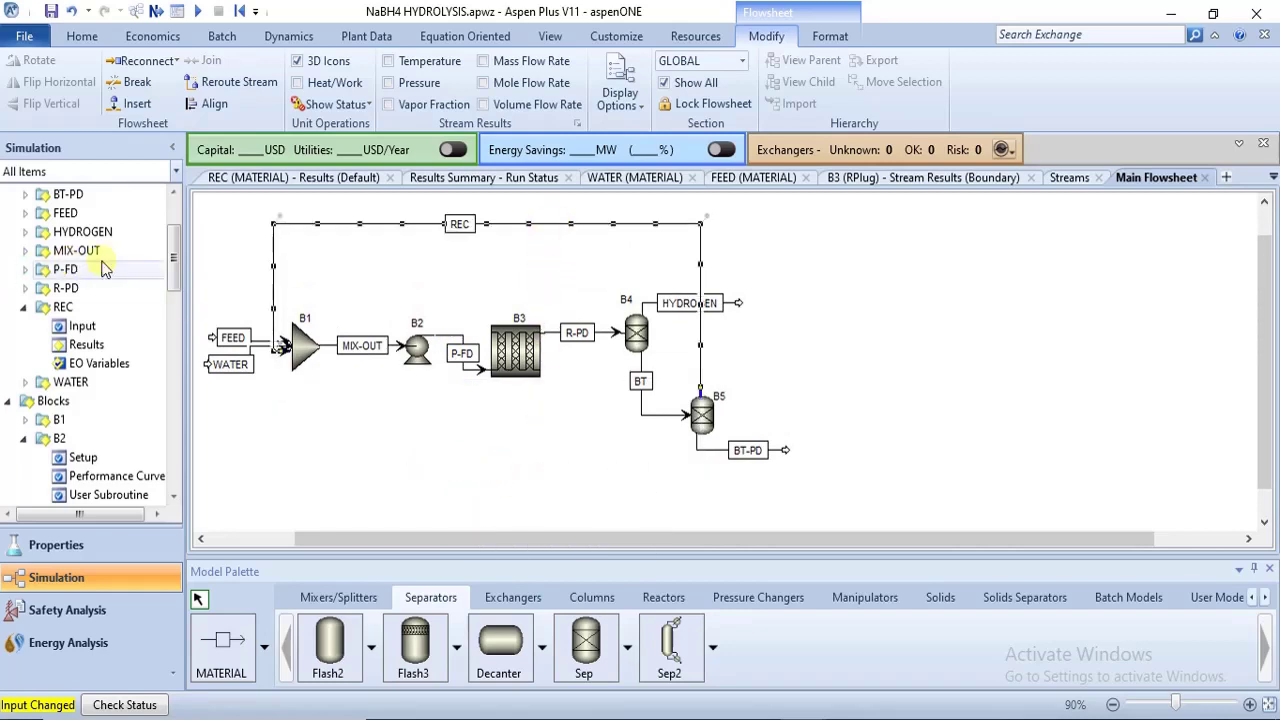
drag(276, 276, 266, 262)
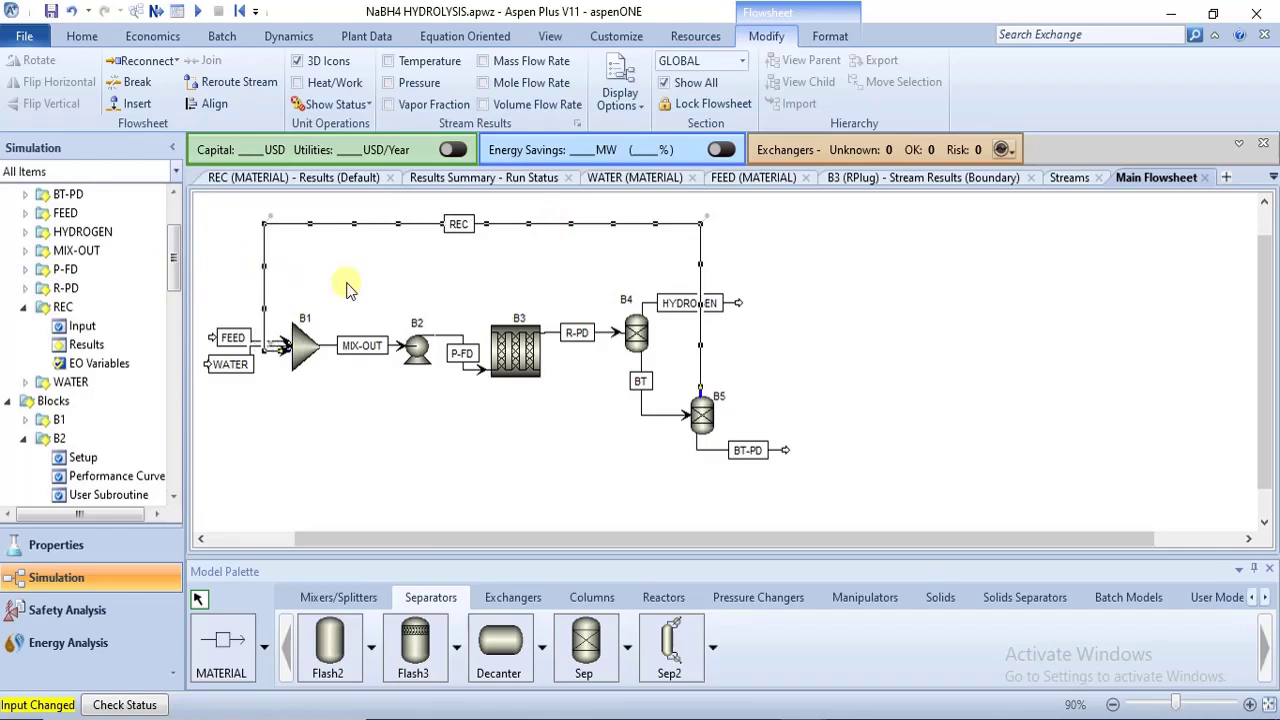
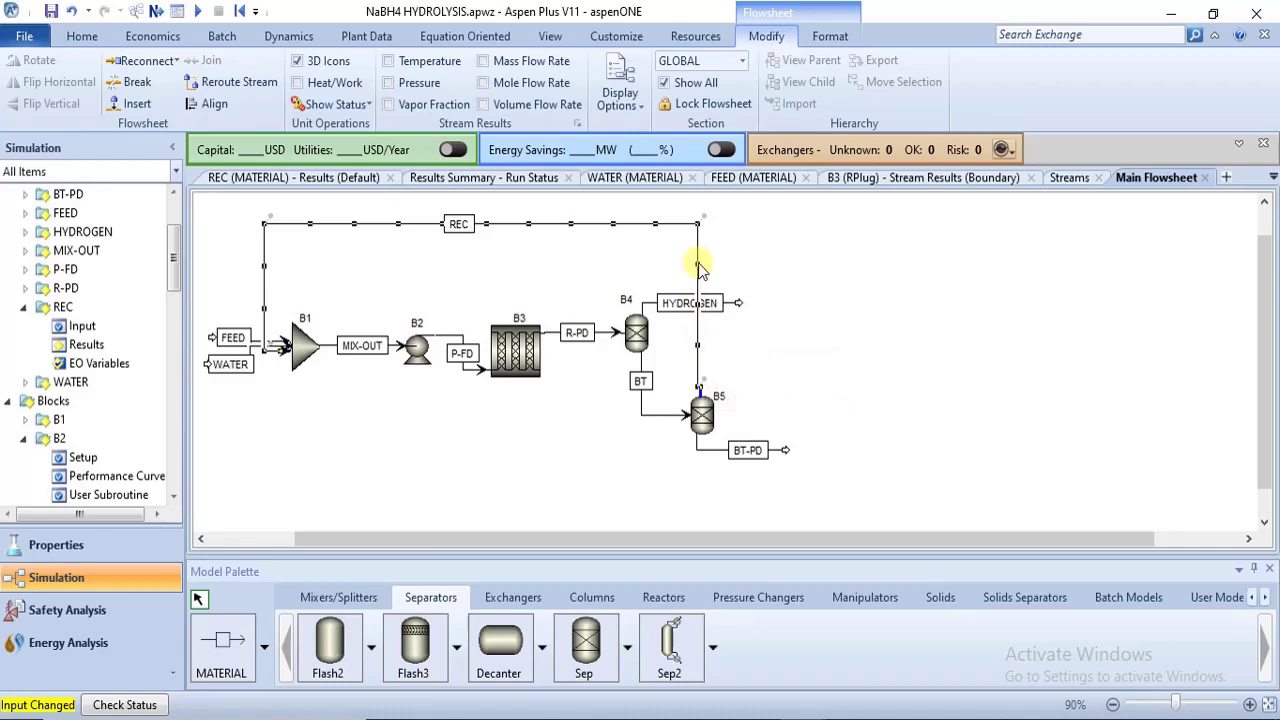
drag(698, 268, 703, 262)
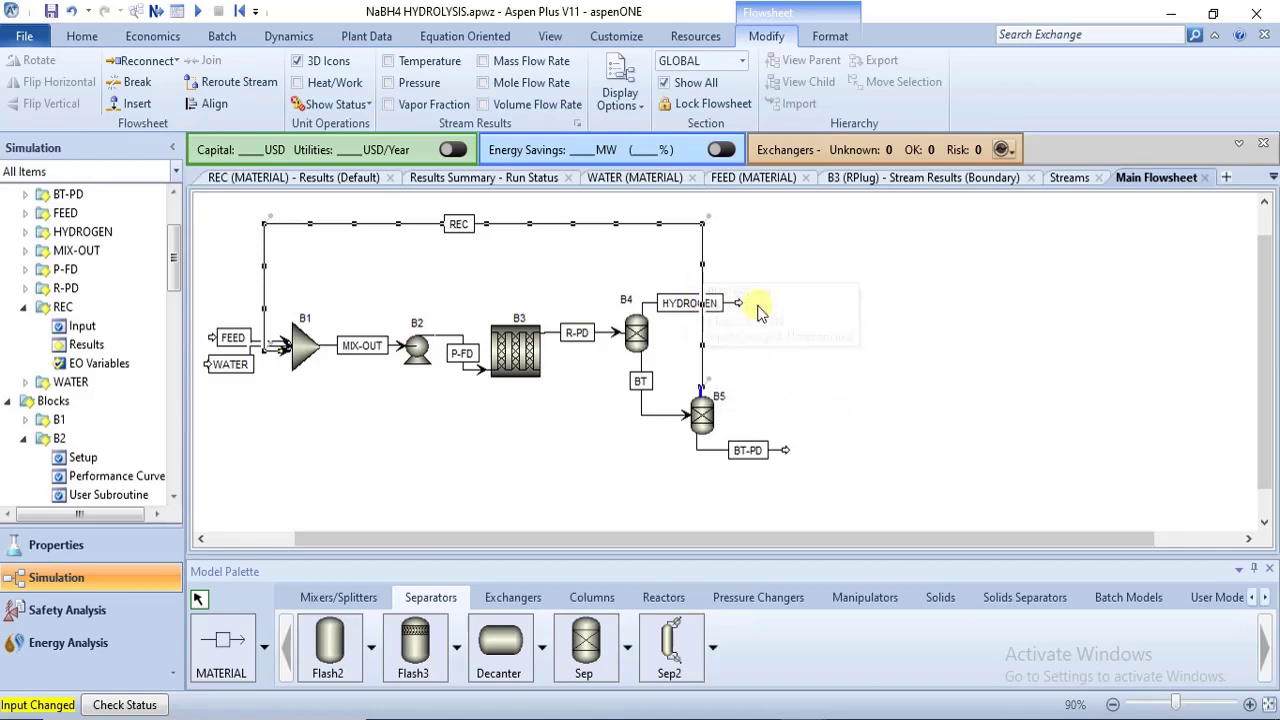
Step: Align the selected REC recycle stream on the flowsheet and clear the selection
click(788, 343)
click(705, 339)
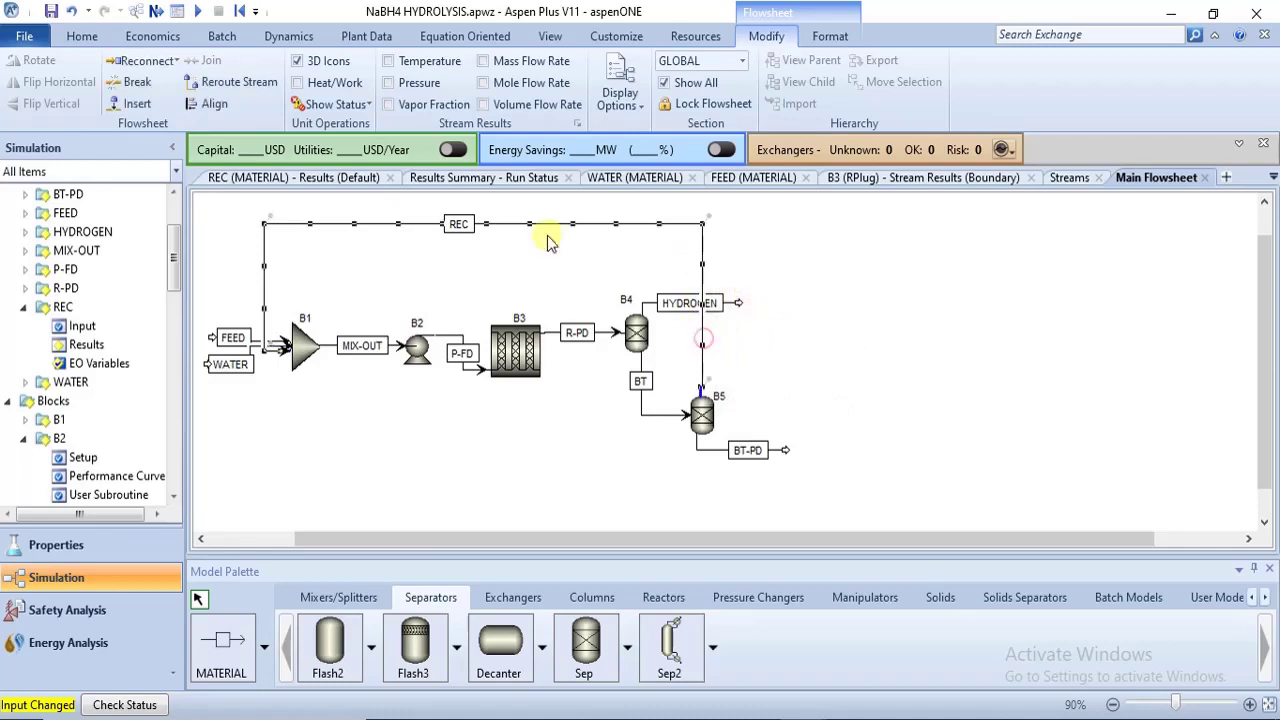
click(212, 106)
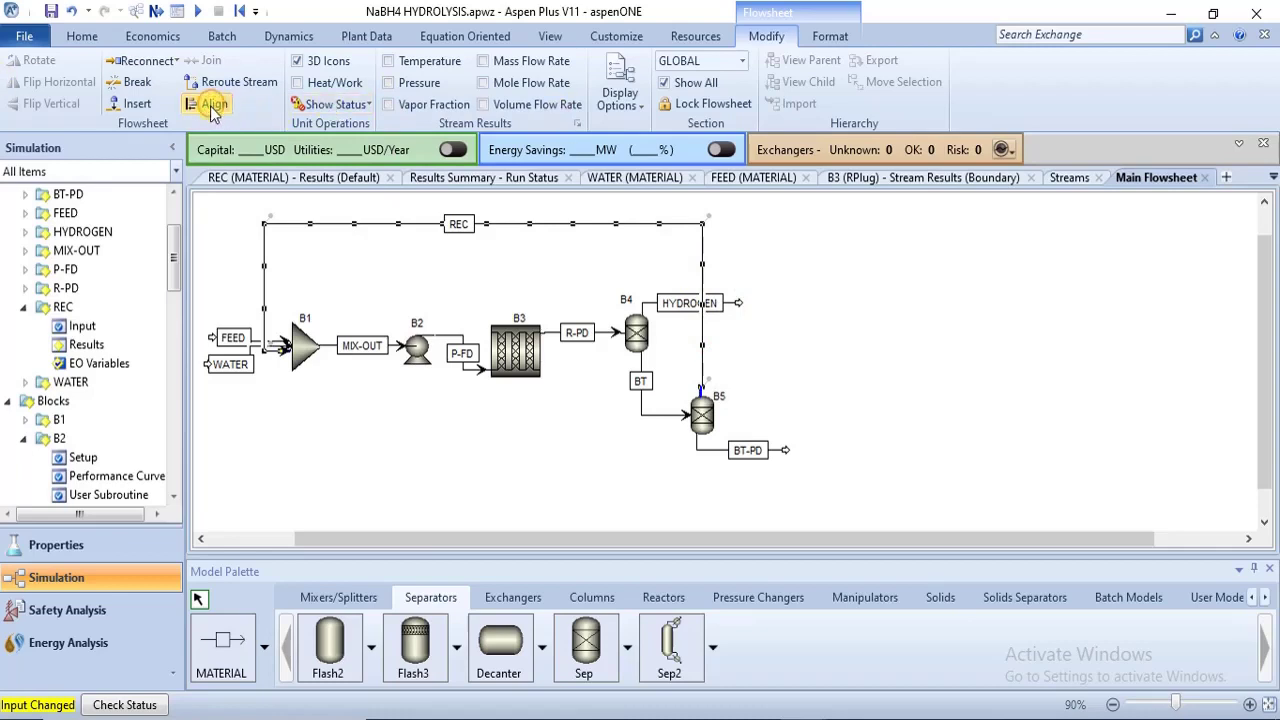
click(746, 334)
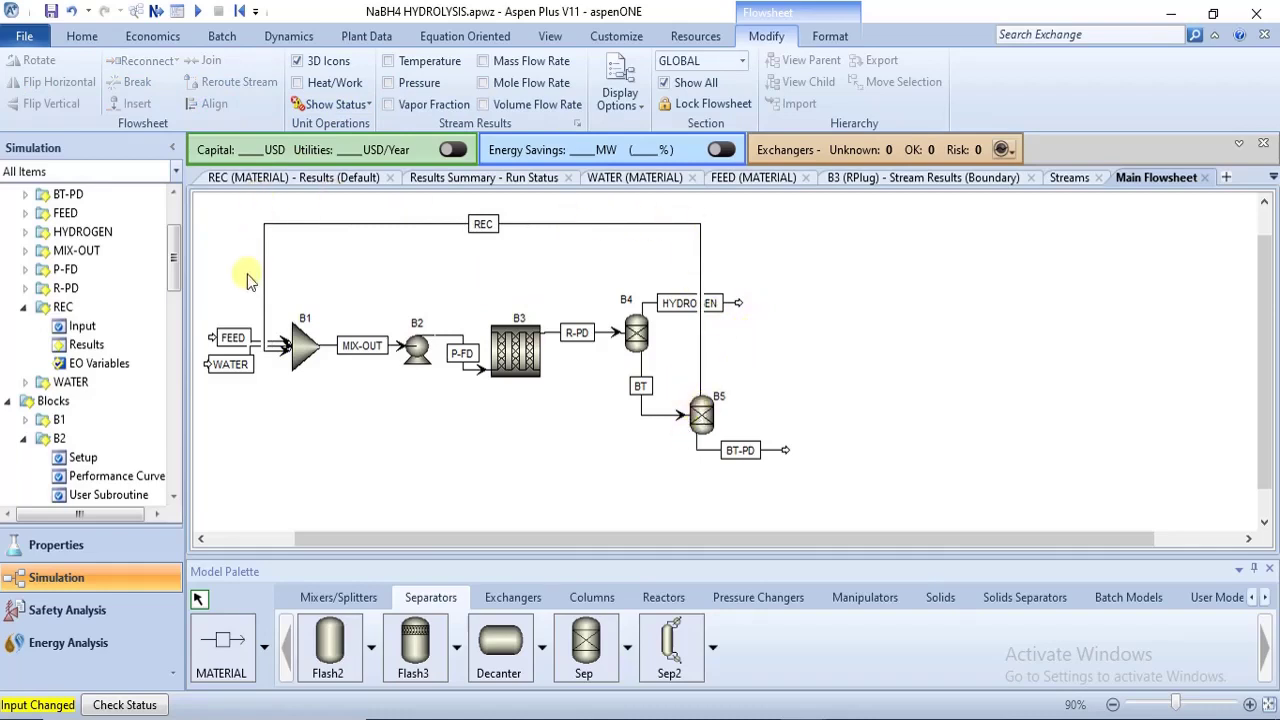
Step: Run the simulation with the REC recycle connected, and check the run status and its summary
click(156, 11)
click(731, 416)
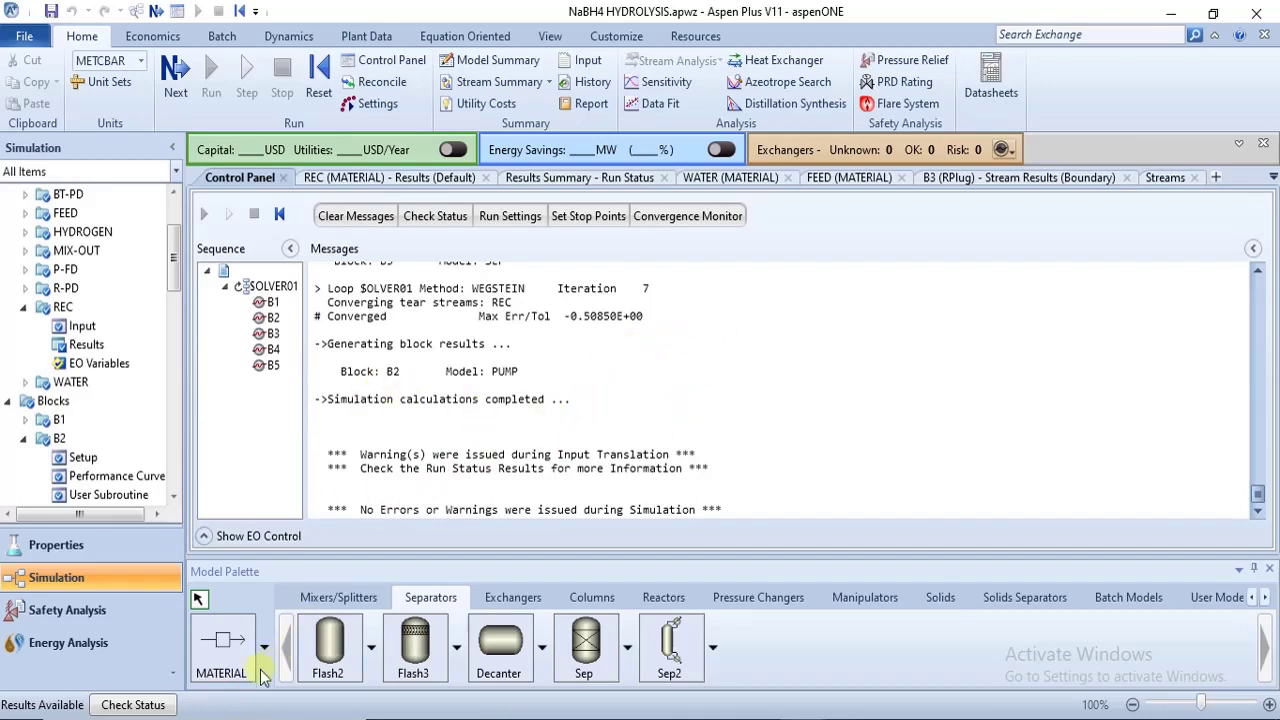
click(148, 706)
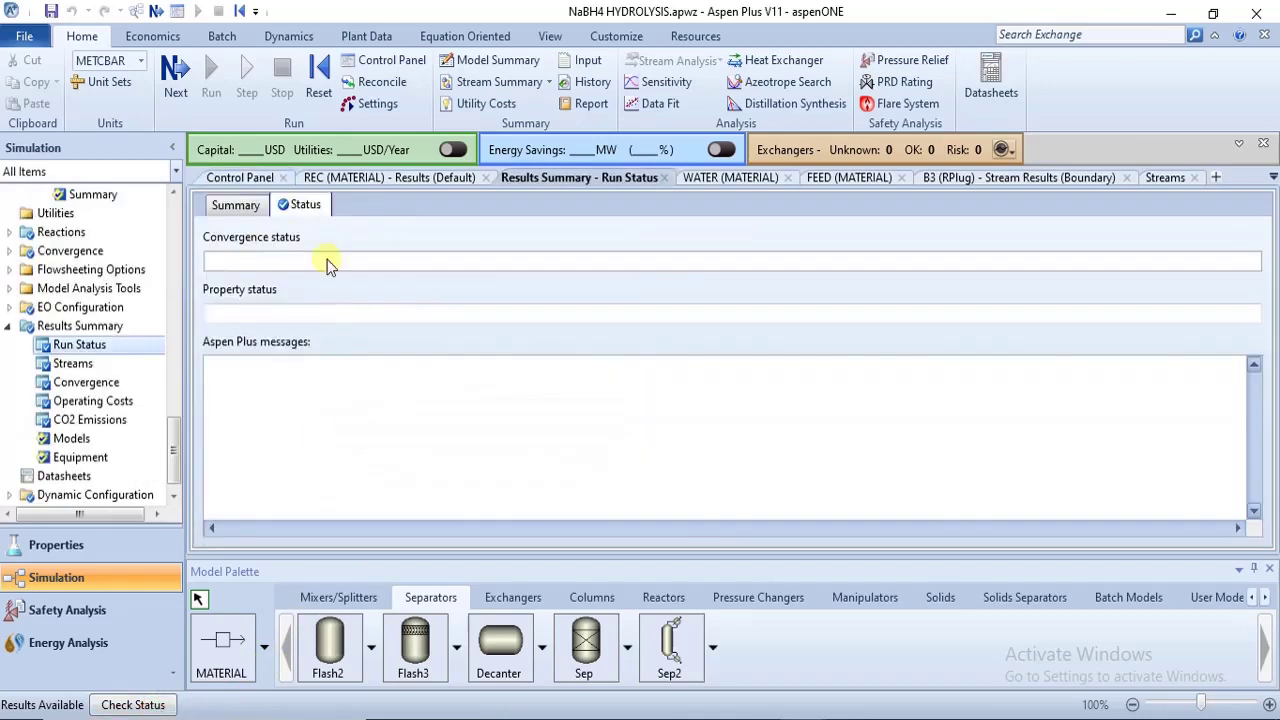
click(214, 205)
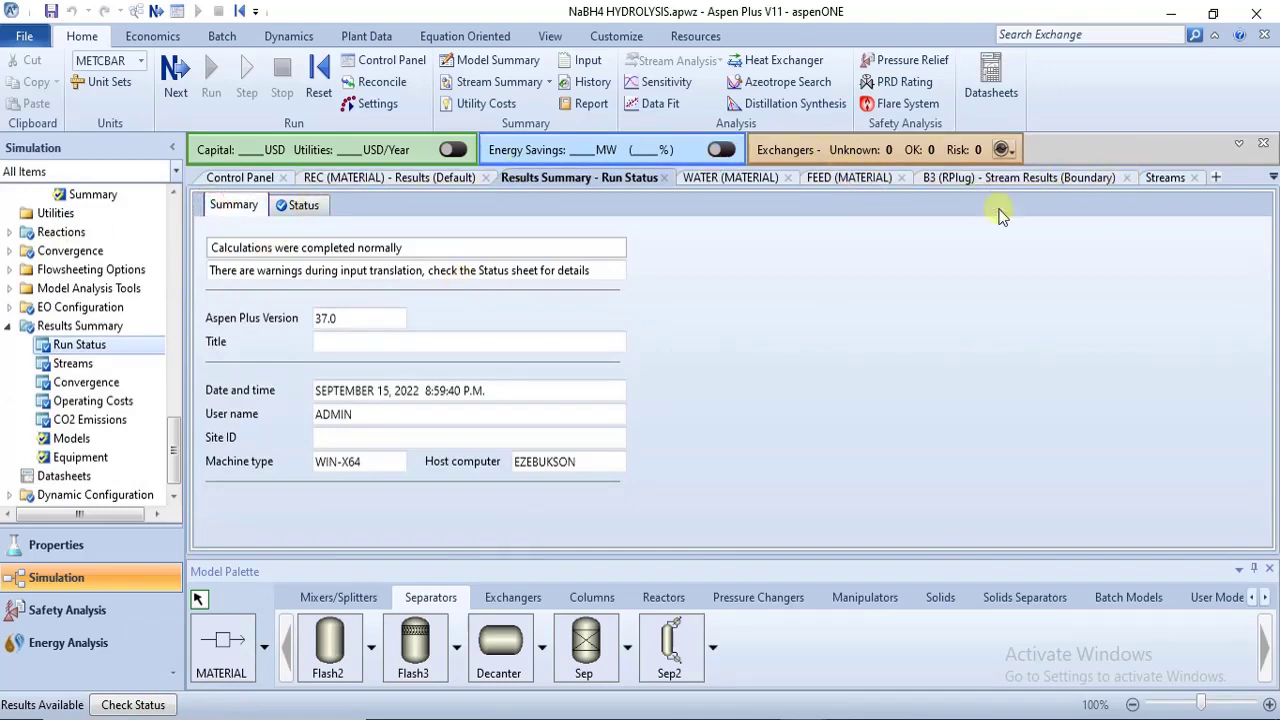
Step: Close the Streams, Run Status and Control Panel sheets, and open reactor B3's stream results to examine the mole flows
click(1195, 178)
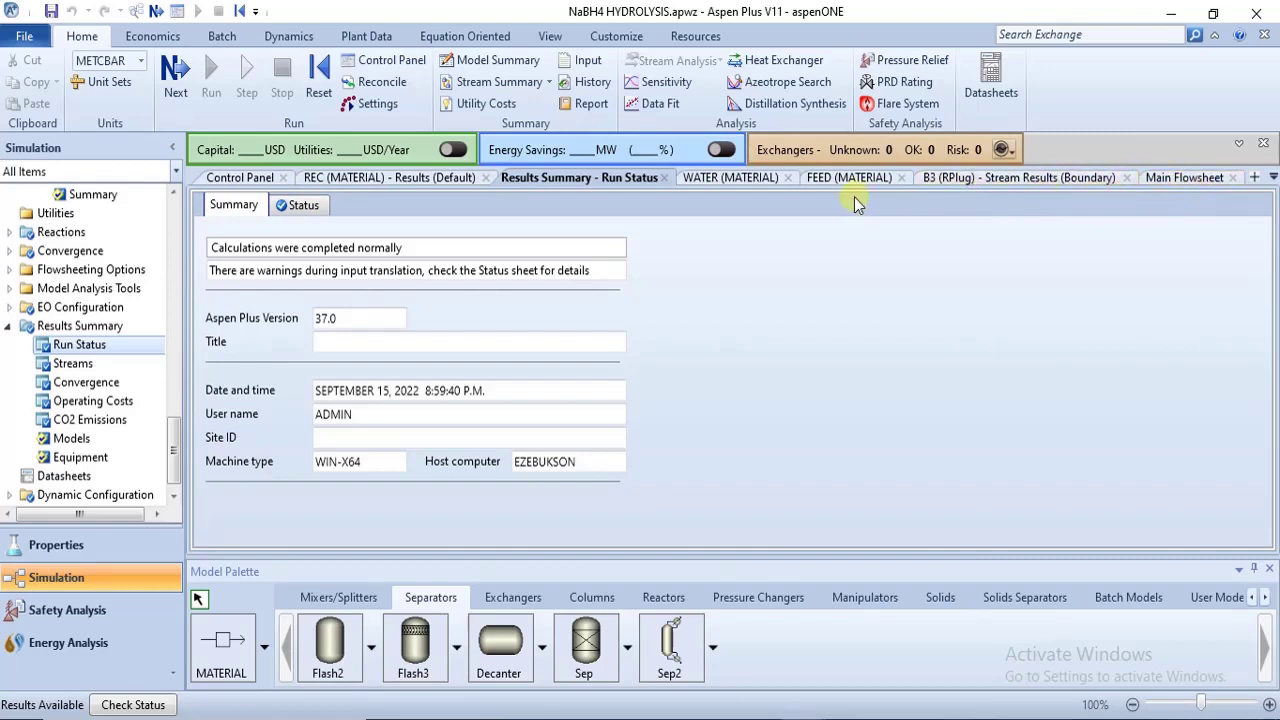
click(664, 177)
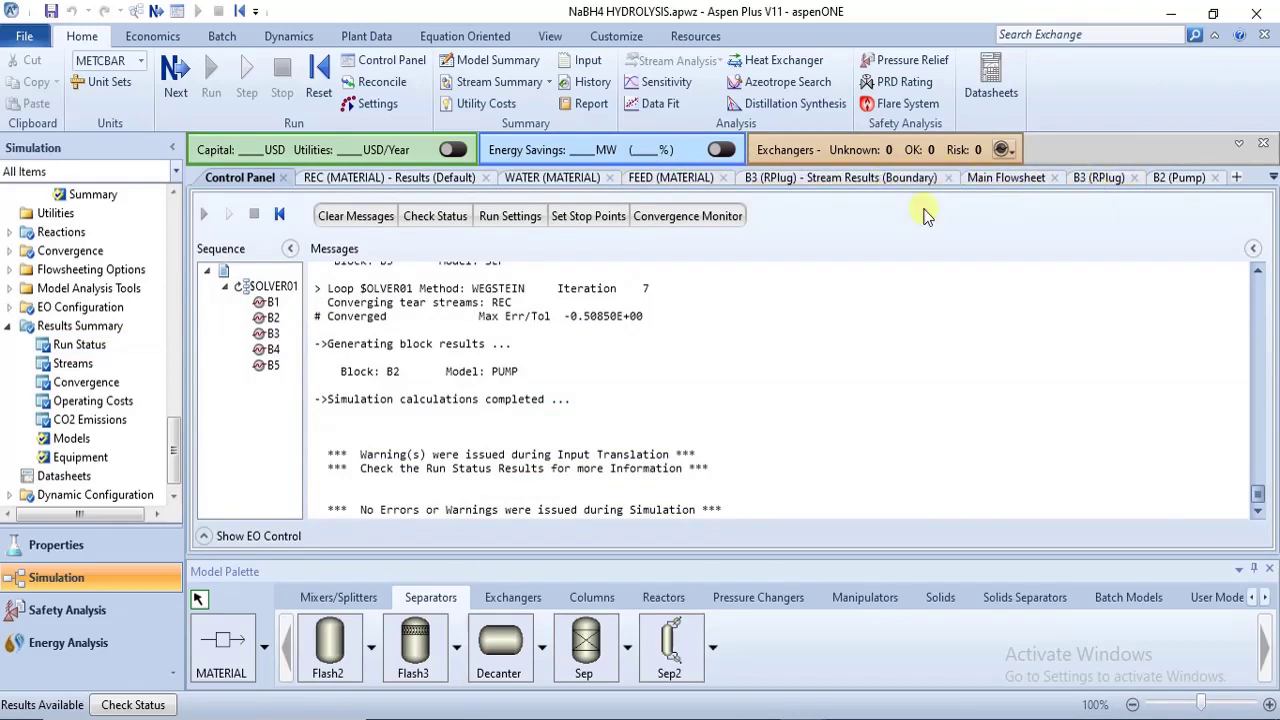
click(282, 178)
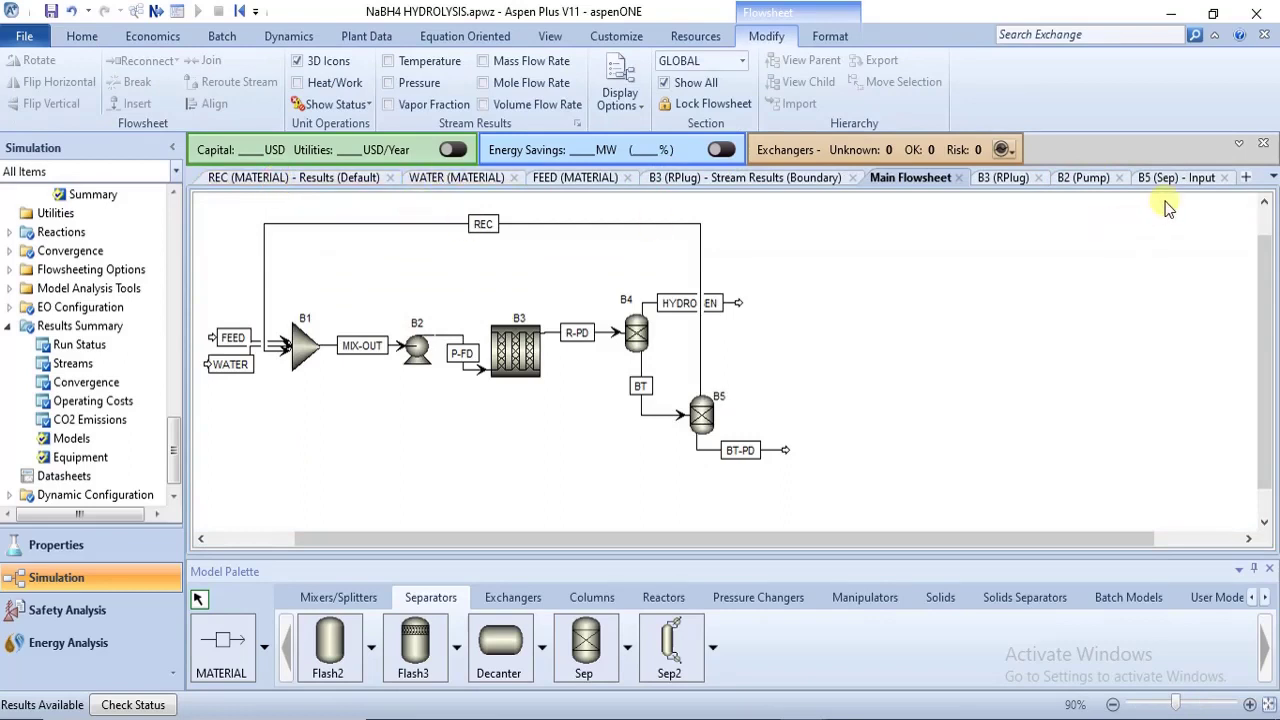
click(815, 356)
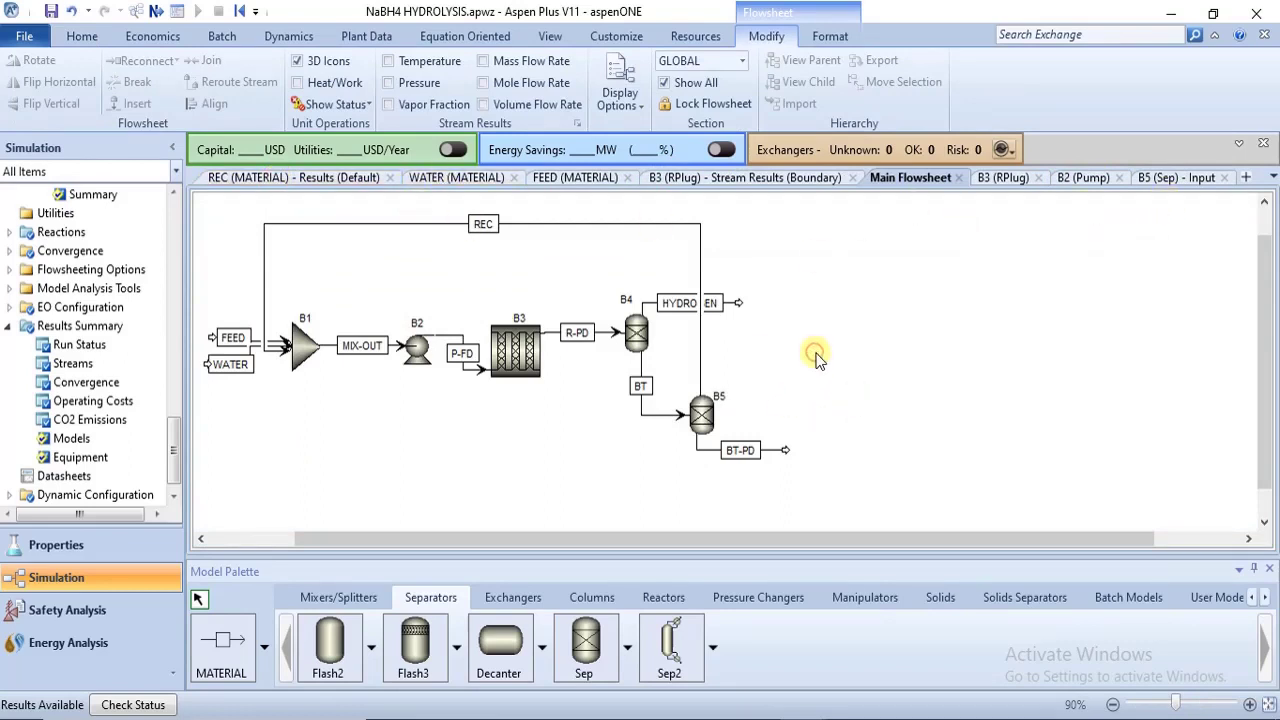
click(736, 180)
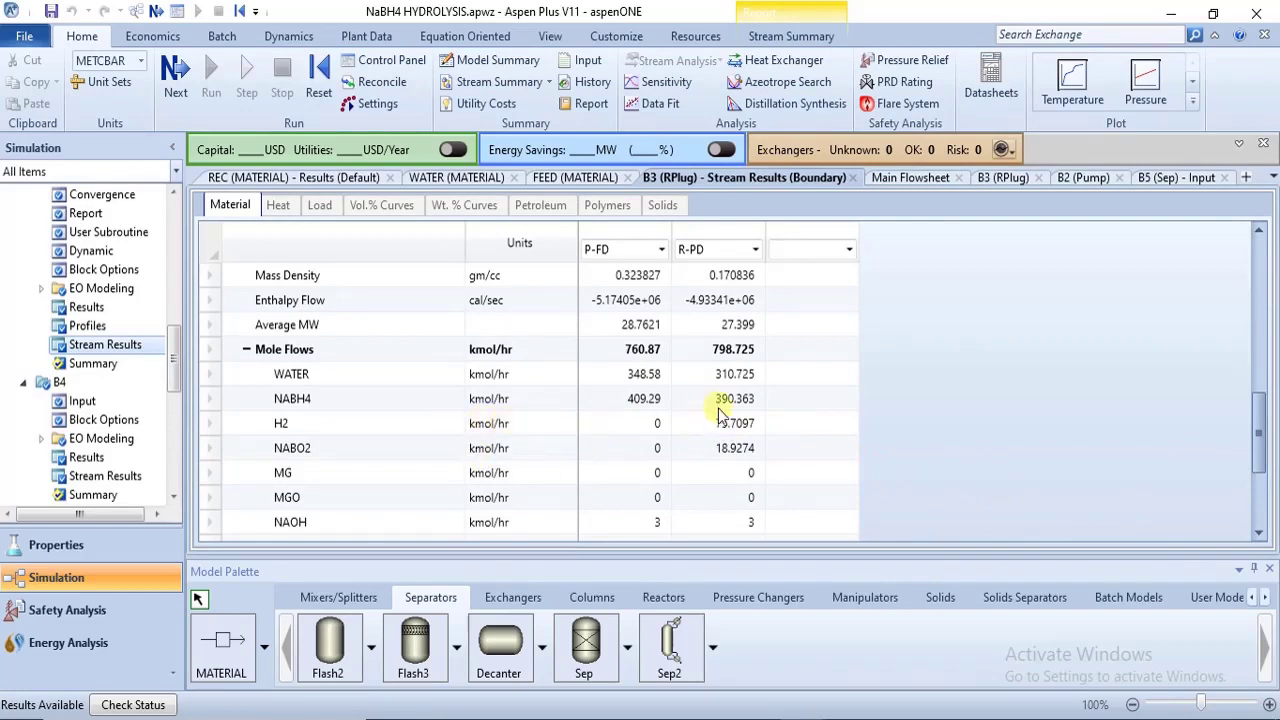
Step: Expand the mass flows in reactor B3's stream results and examine the component values for P-FD and R-PD
drag(1256, 445, 1260, 470)
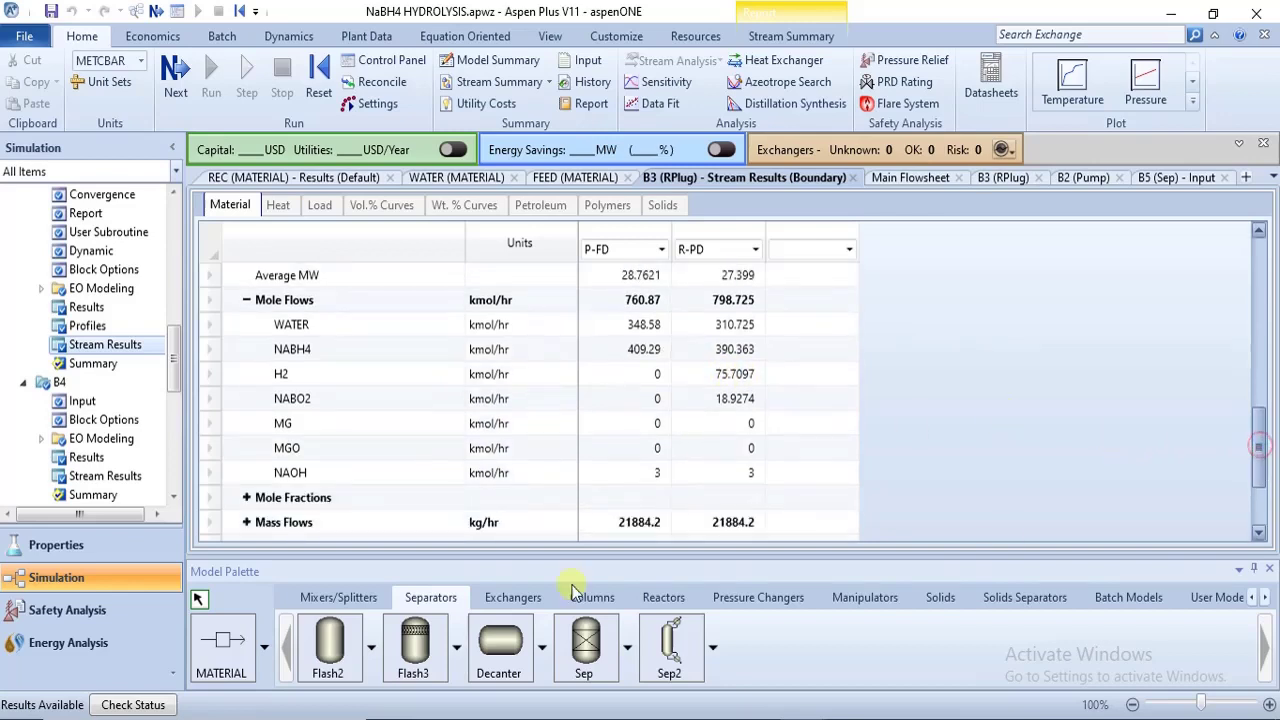
click(247, 497)
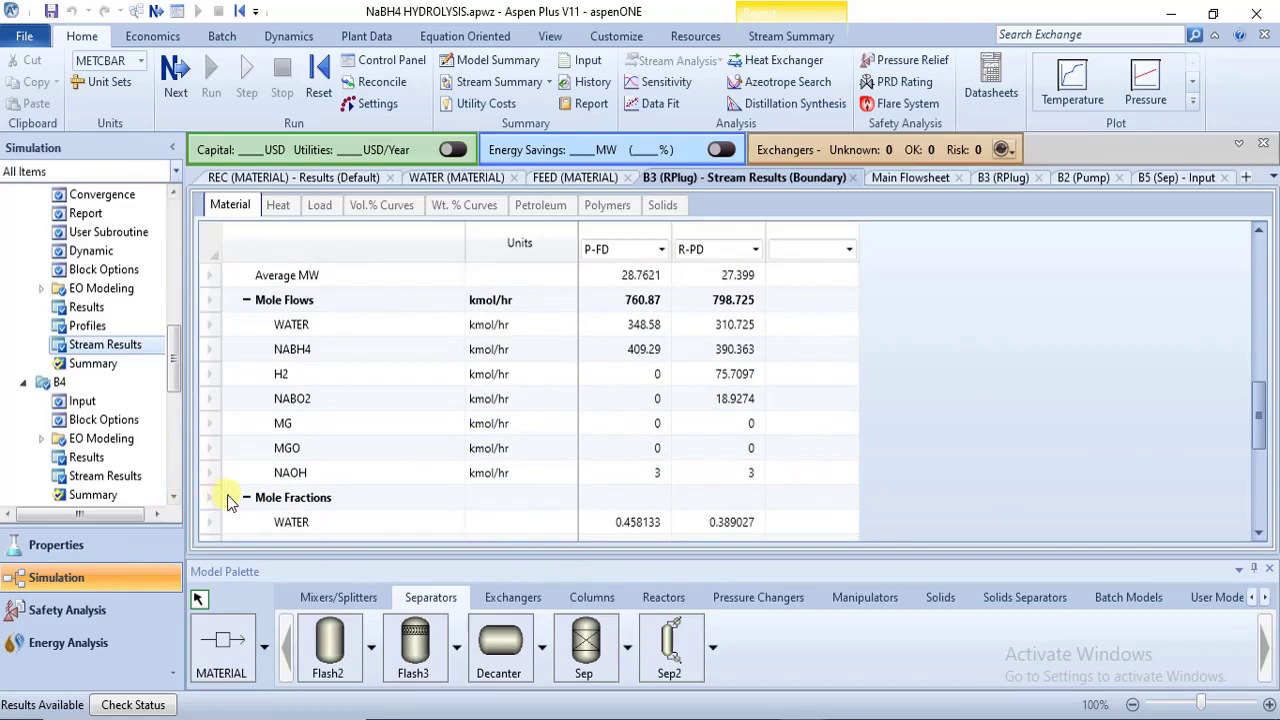
click(247, 497)
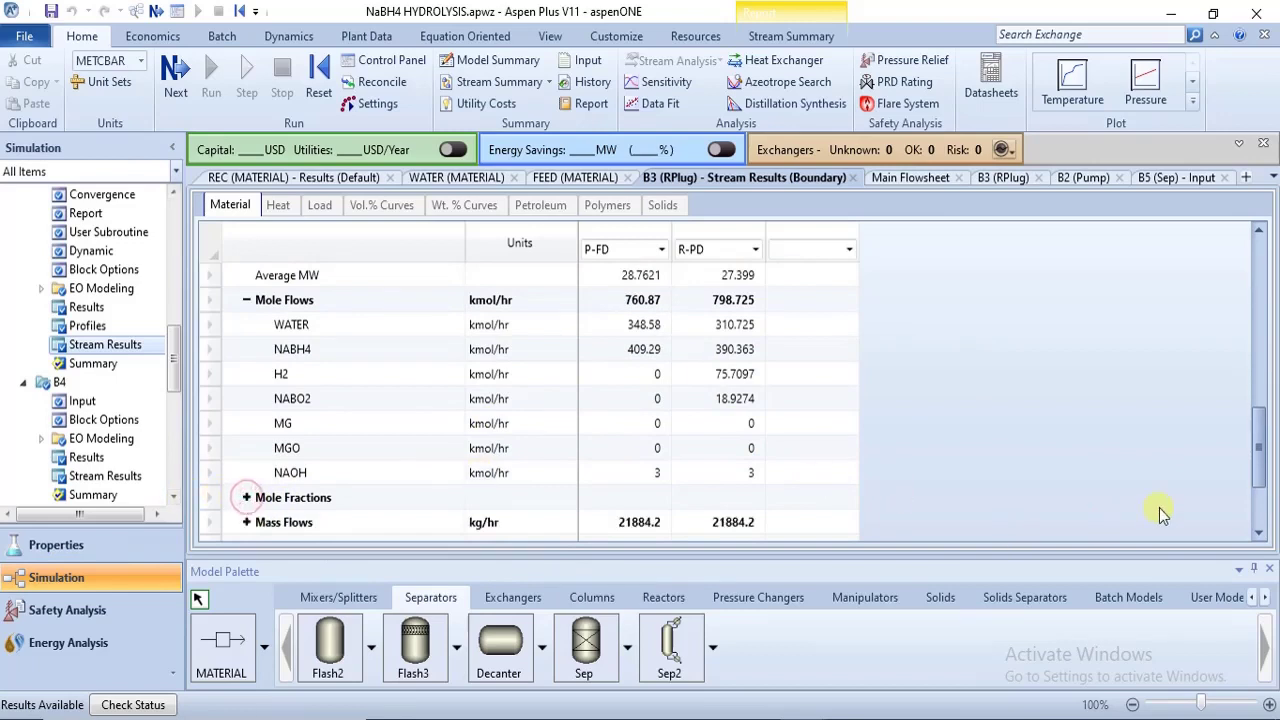
drag(1262, 440, 1268, 500)
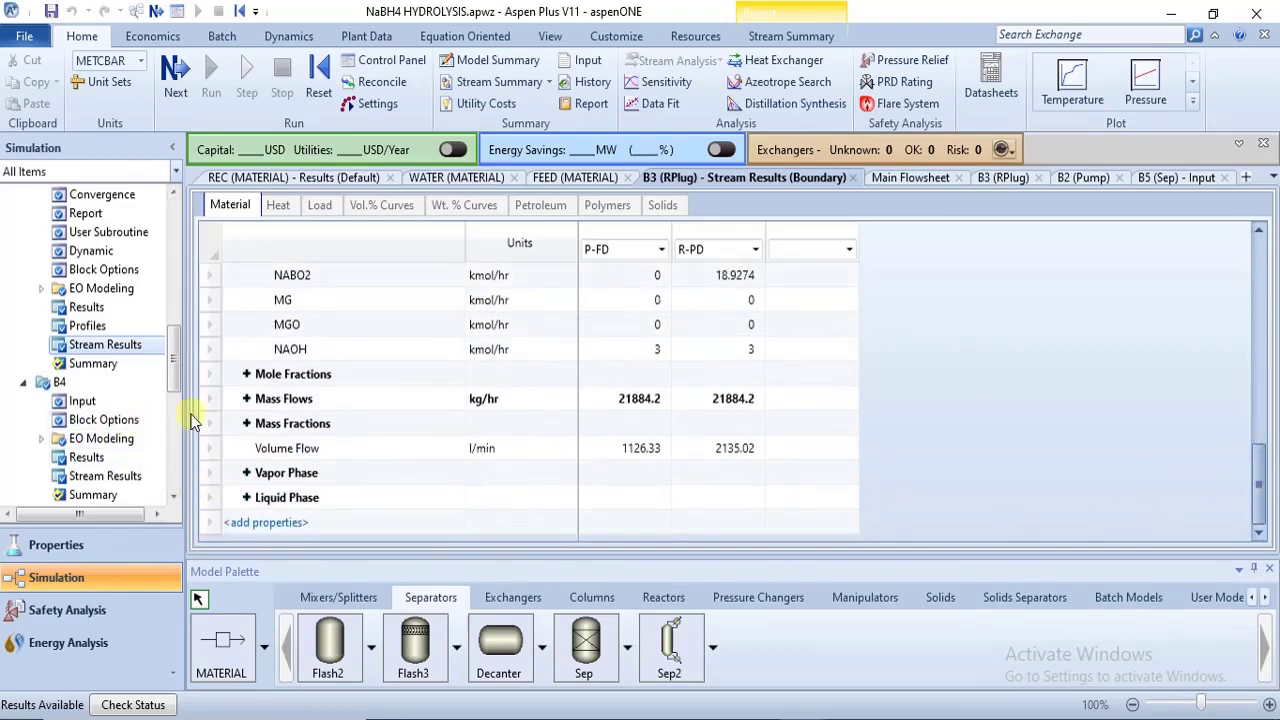
click(247, 398)
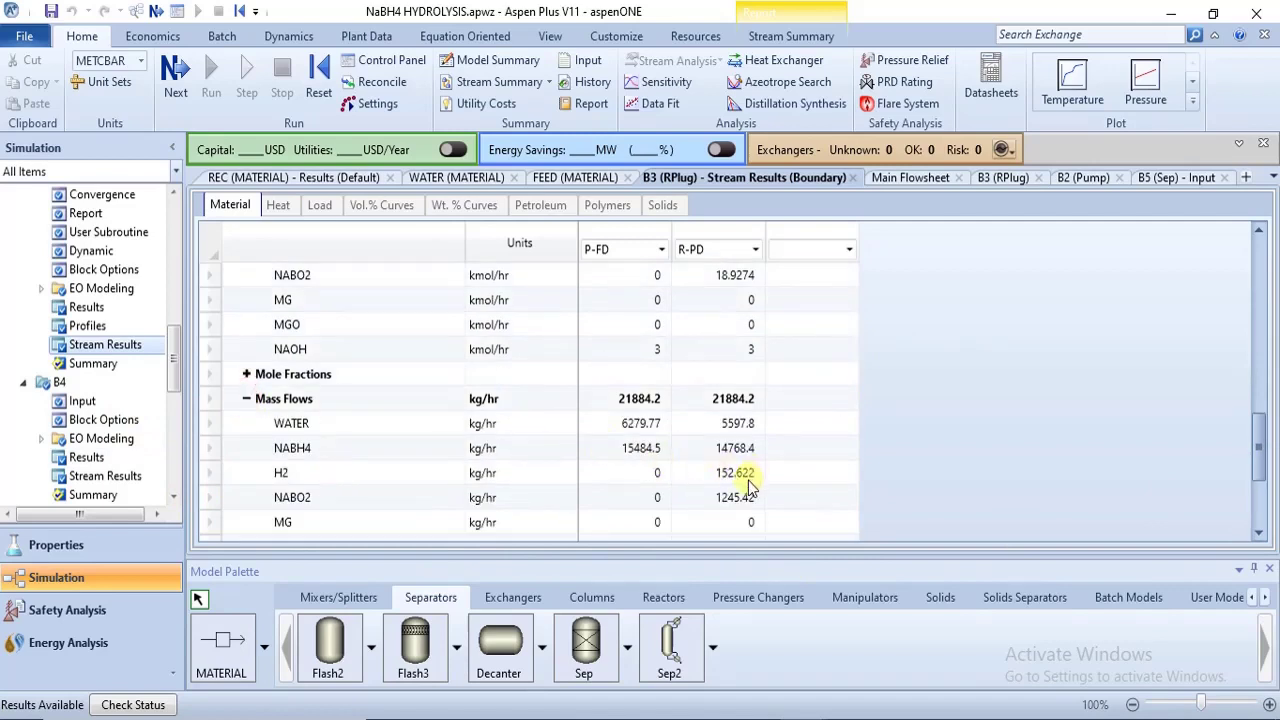
Step: Open the BT-PD product stream's results from the main flowsheet and examine its component mass flows
click(893, 180)
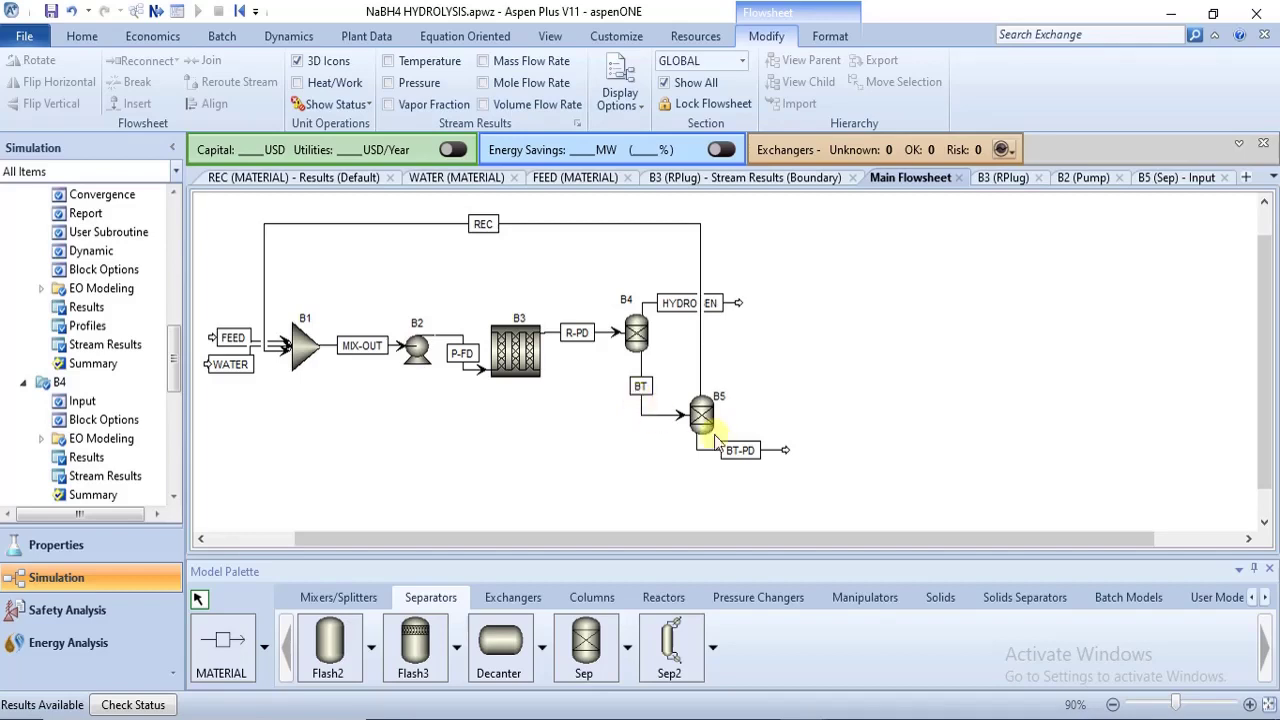
click(778, 452)
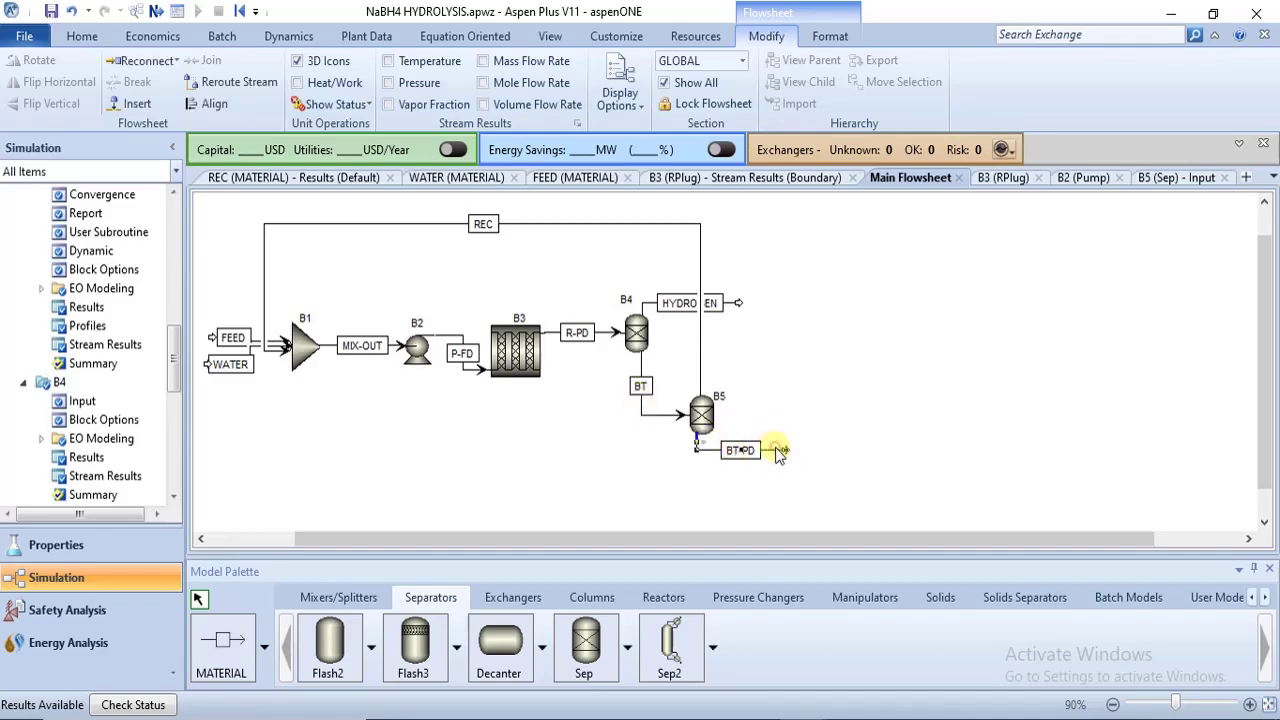
double_click(778, 452)
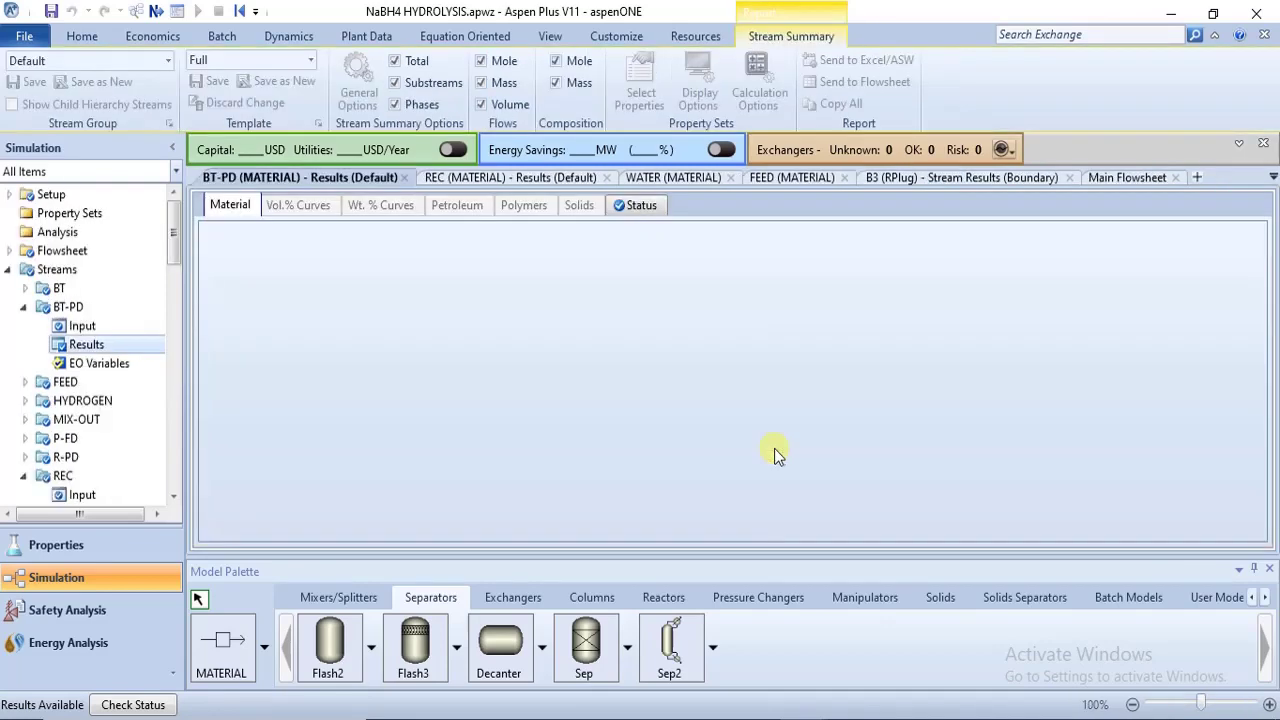
drag(1260, 296, 1256, 500)
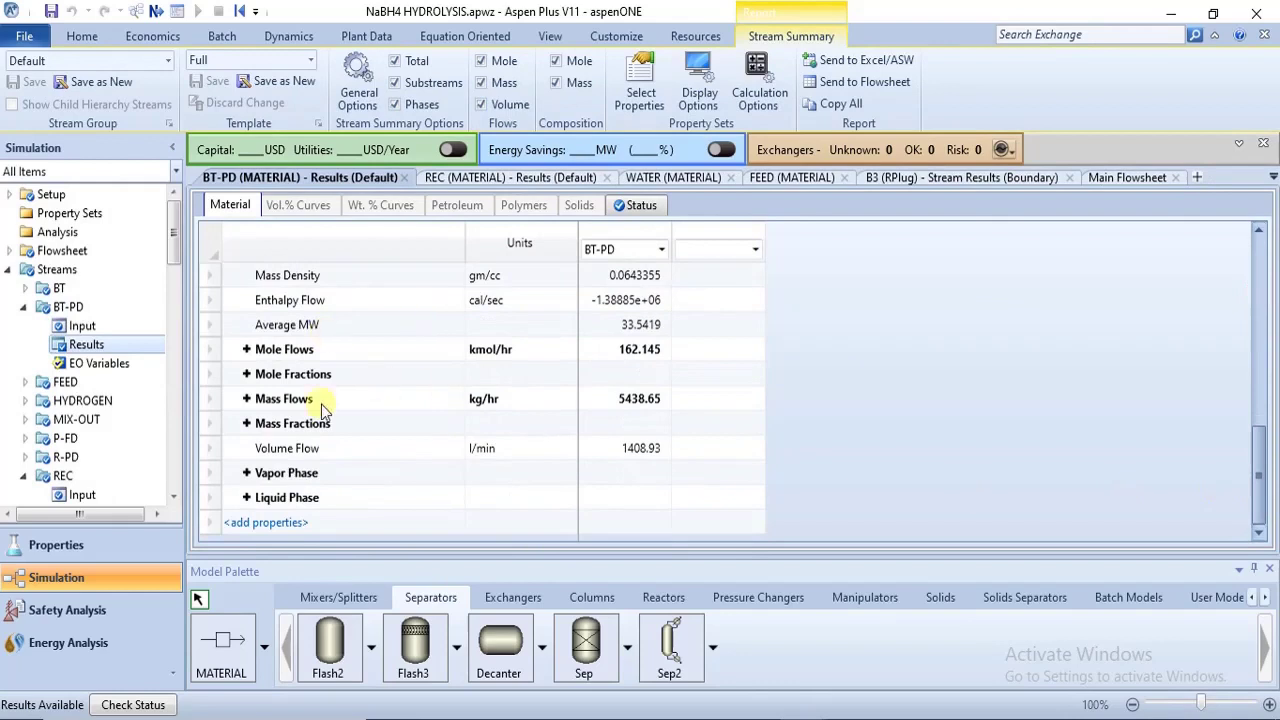
click(246, 399)
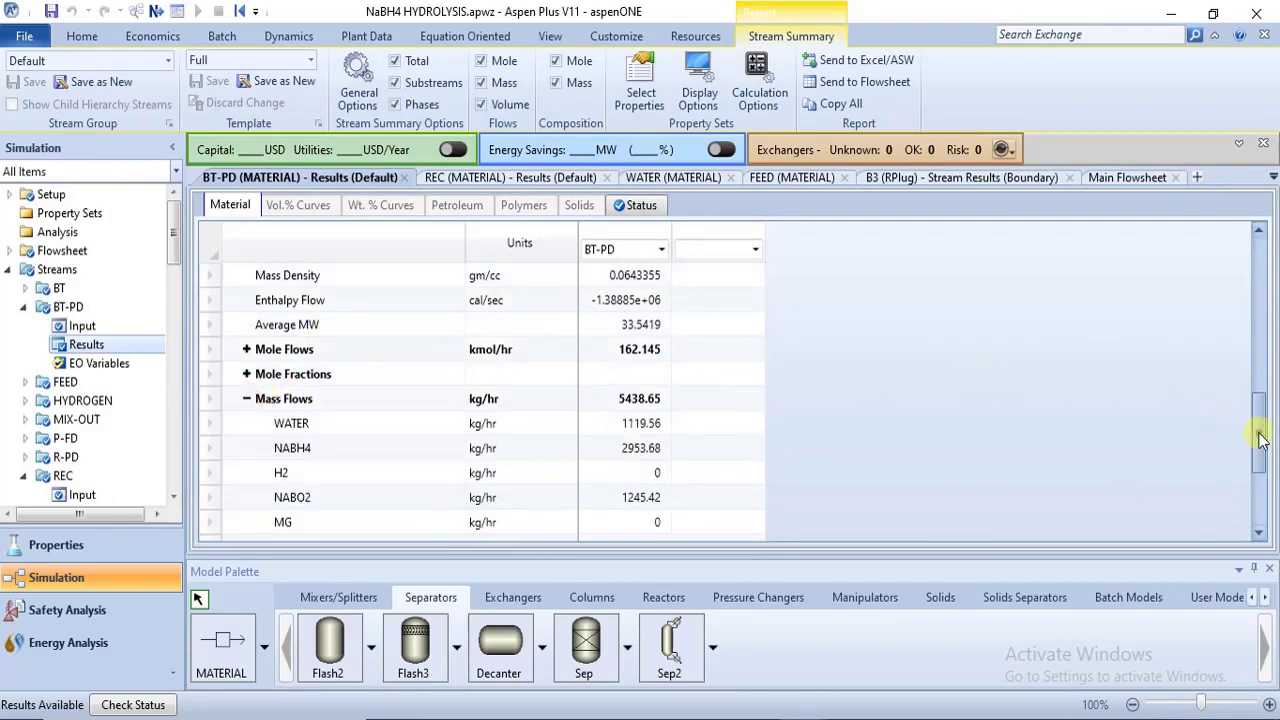
drag(1260, 440, 1275, 484)
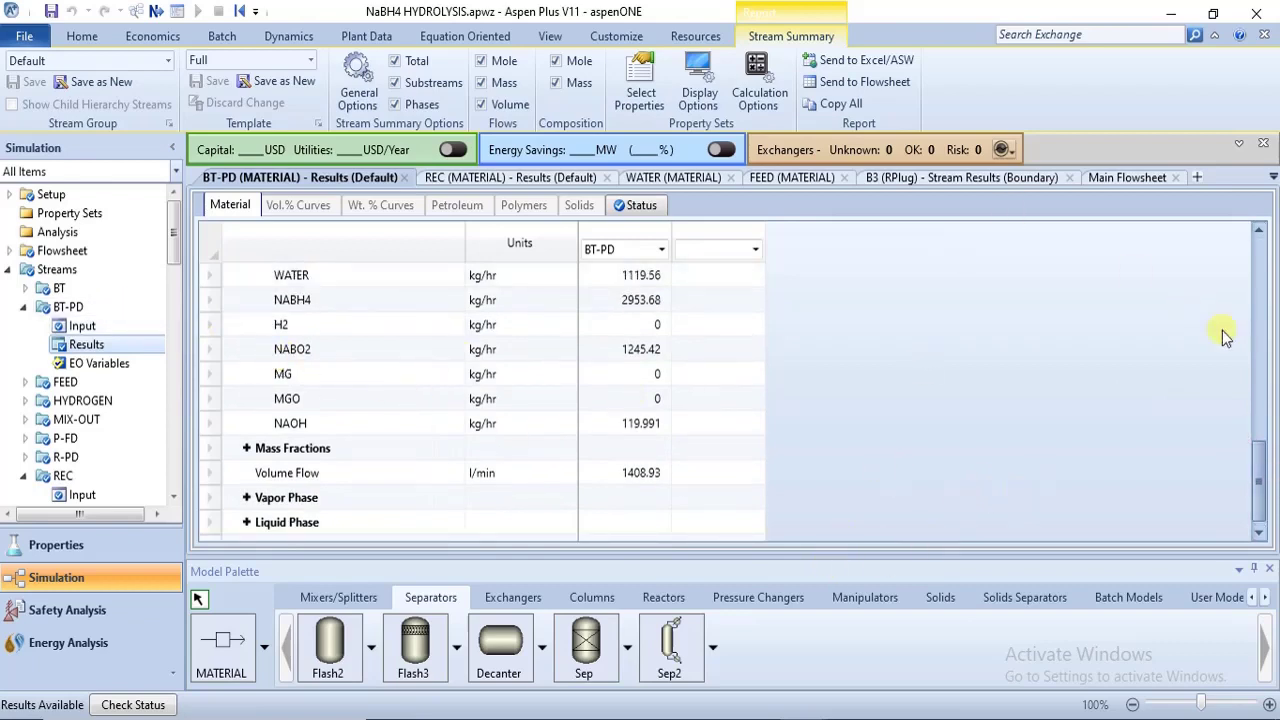
drag(1263, 462, 1257, 446)
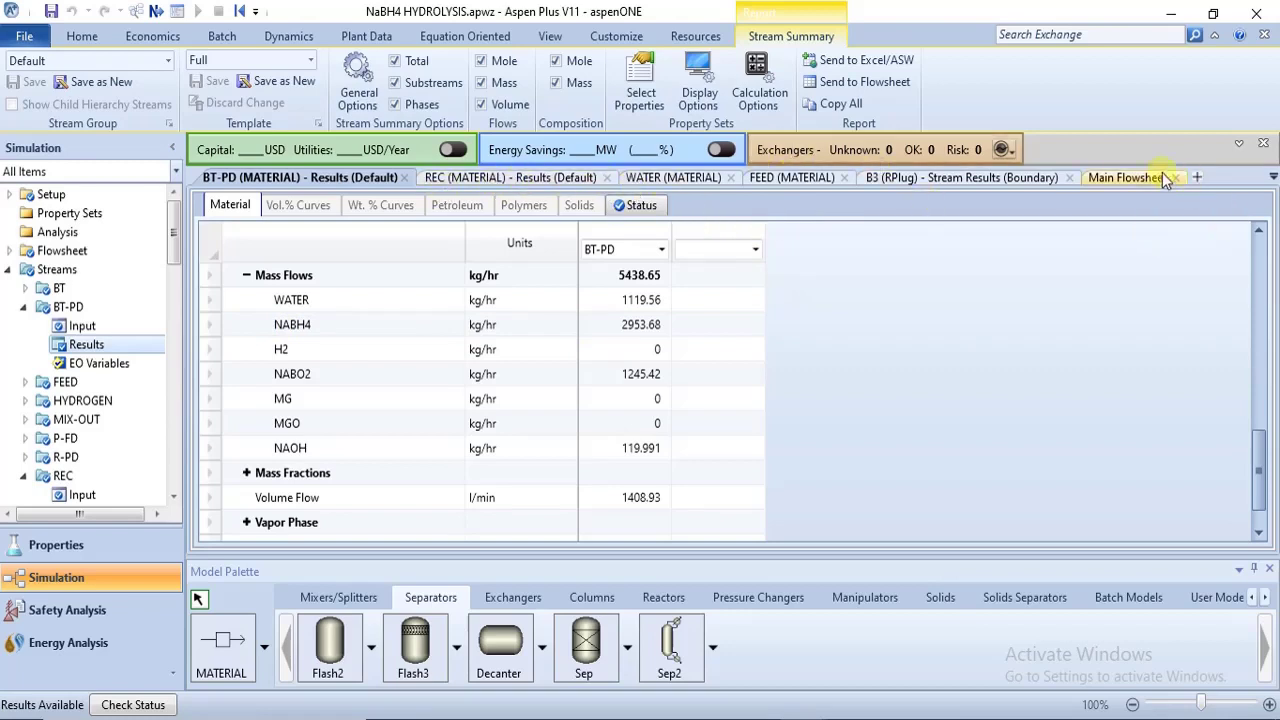
Step: Return to the main flowsheet, clear the BT-PD selection and select stream R-PD between reactor B3 and separator B4
click(1115, 183)
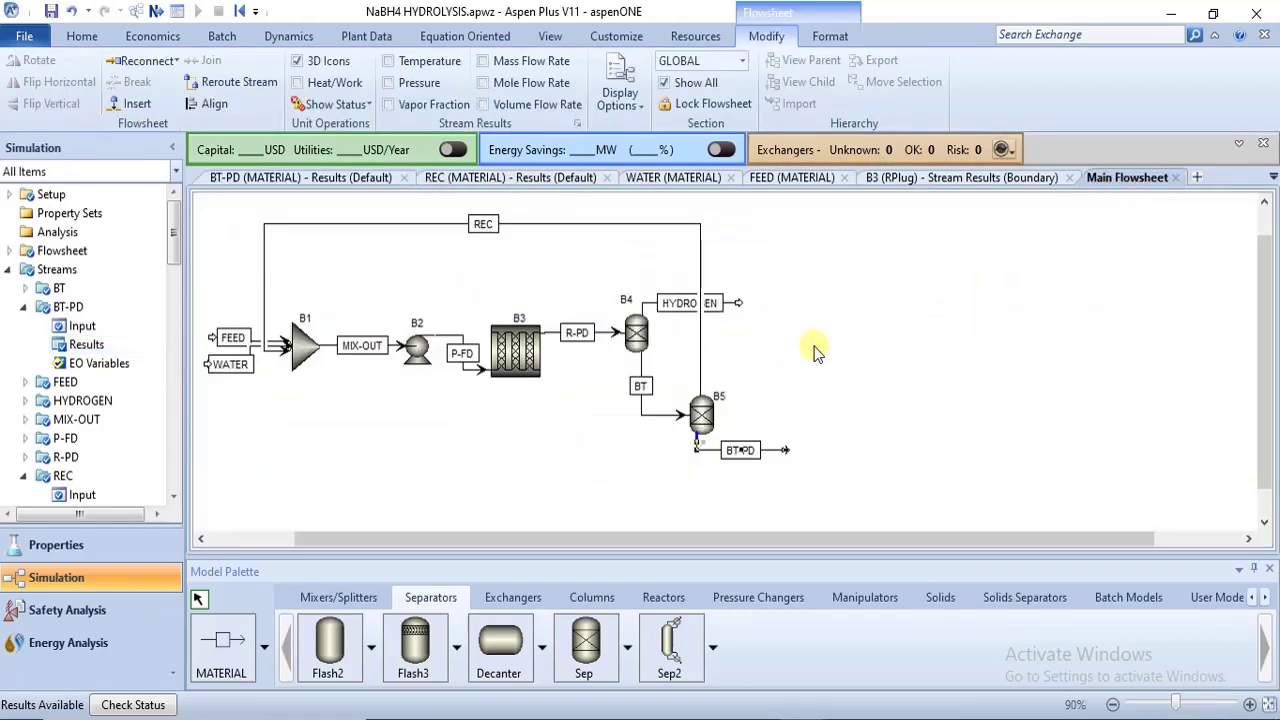
click(870, 480)
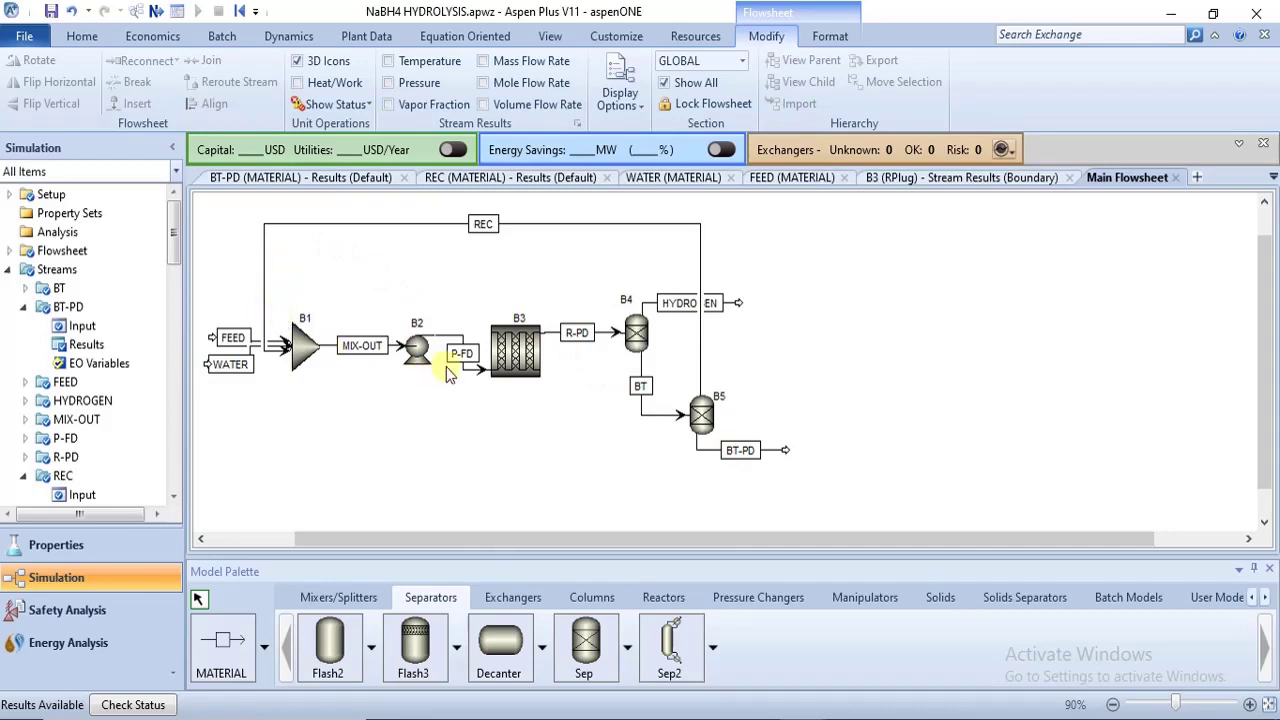
click(549, 337)
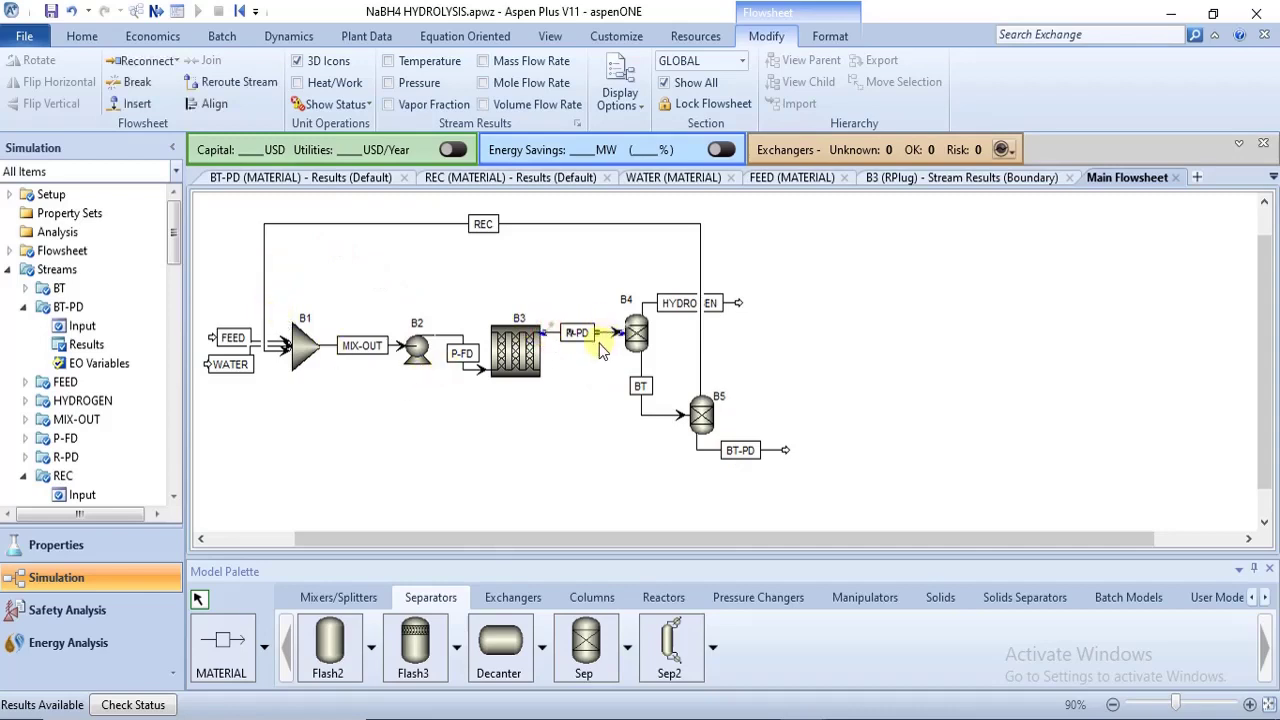